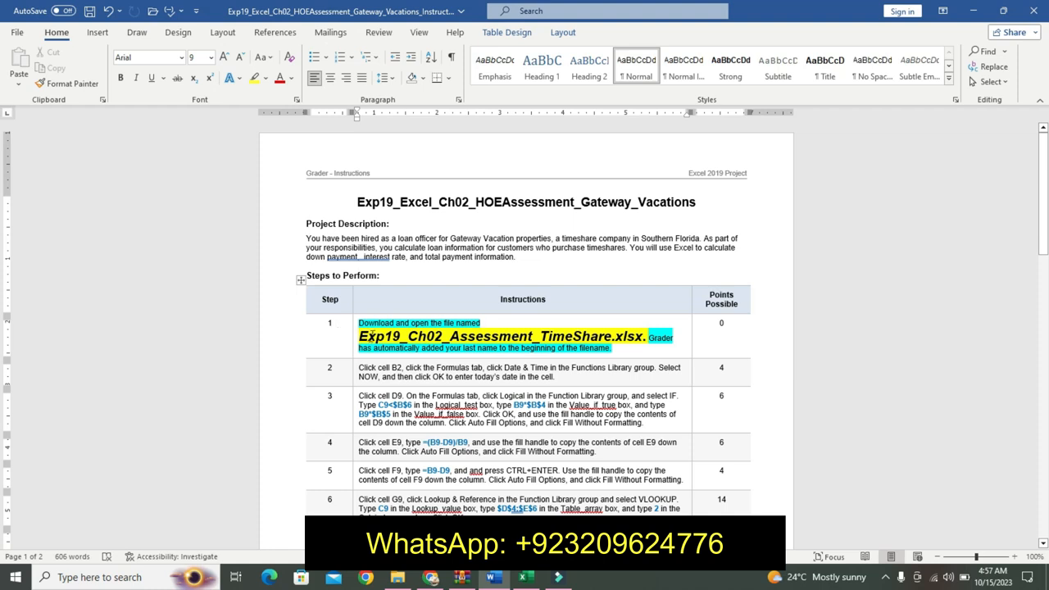
pyautogui.moveTo(358, 325); pyautogui.dragTo(618, 347)
pyautogui.click(628, 343)
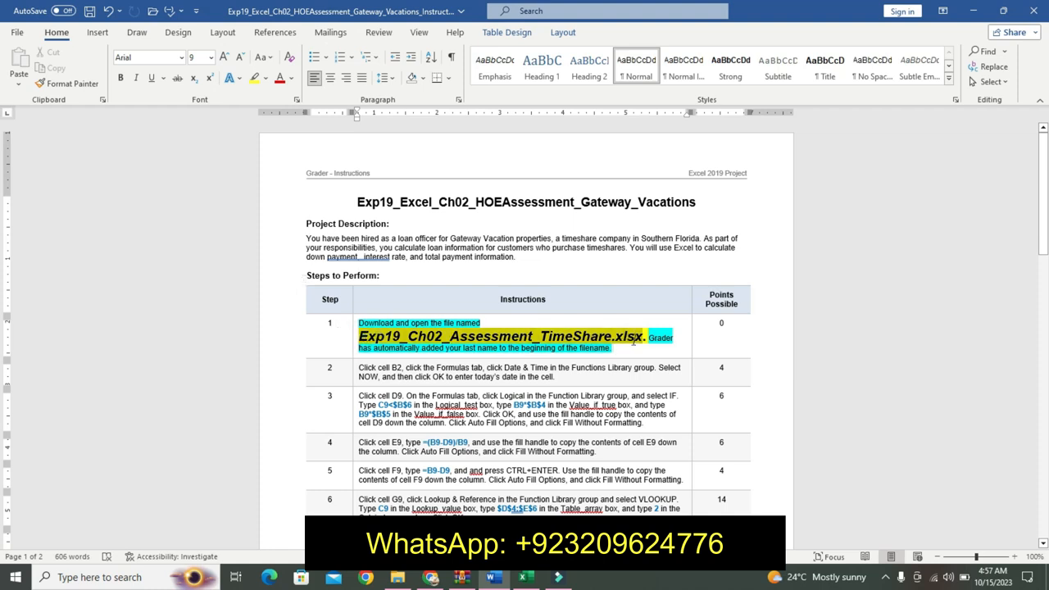
pyautogui.doubleClick(641, 341)
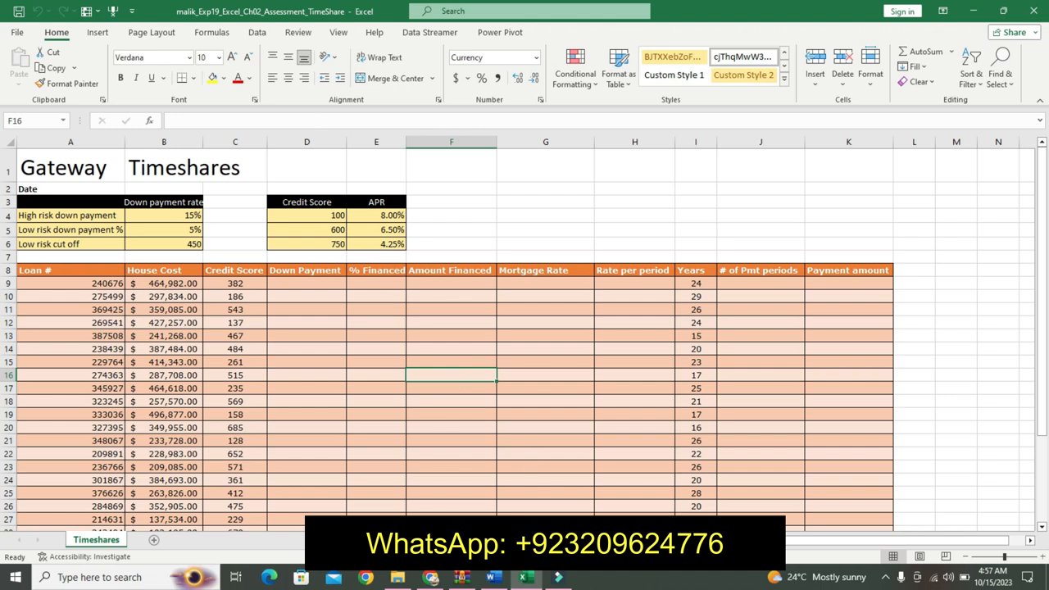
# Switch back to the Word instructions and undo the enlarged, highlighted formatting of instruction 1.
pyautogui.click(492, 577)
pyautogui.hotkey('ctrl', 'z')
pyautogui.hotkey('ctrl', 'z')
pyautogui.hotkey('ctrl', 'z')
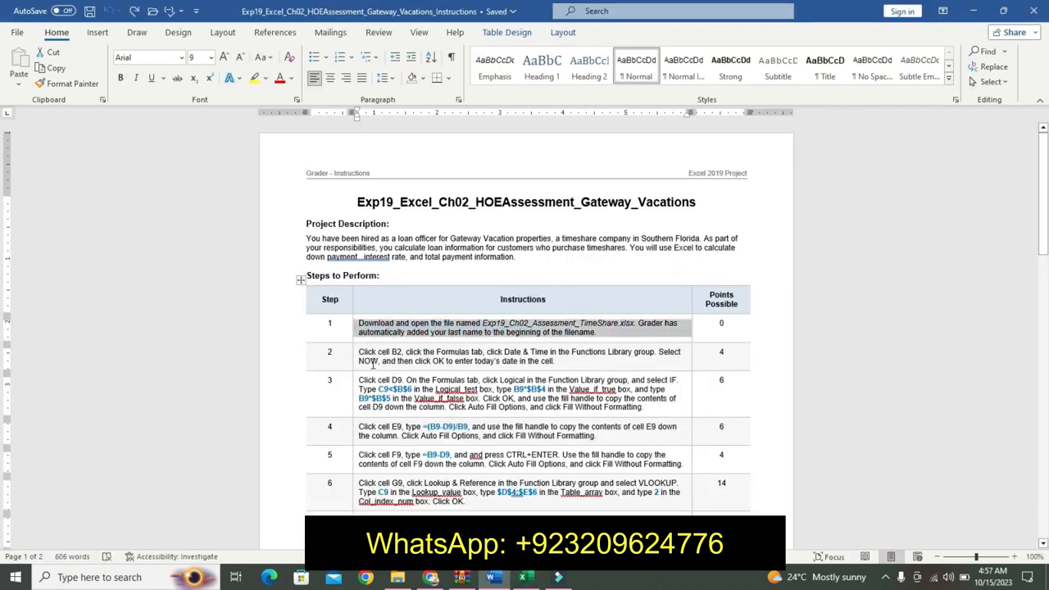
# Format the text of instruction 2 in the steps table as 14-point bold with turquoise highlighting.
pyautogui.click(359, 356)
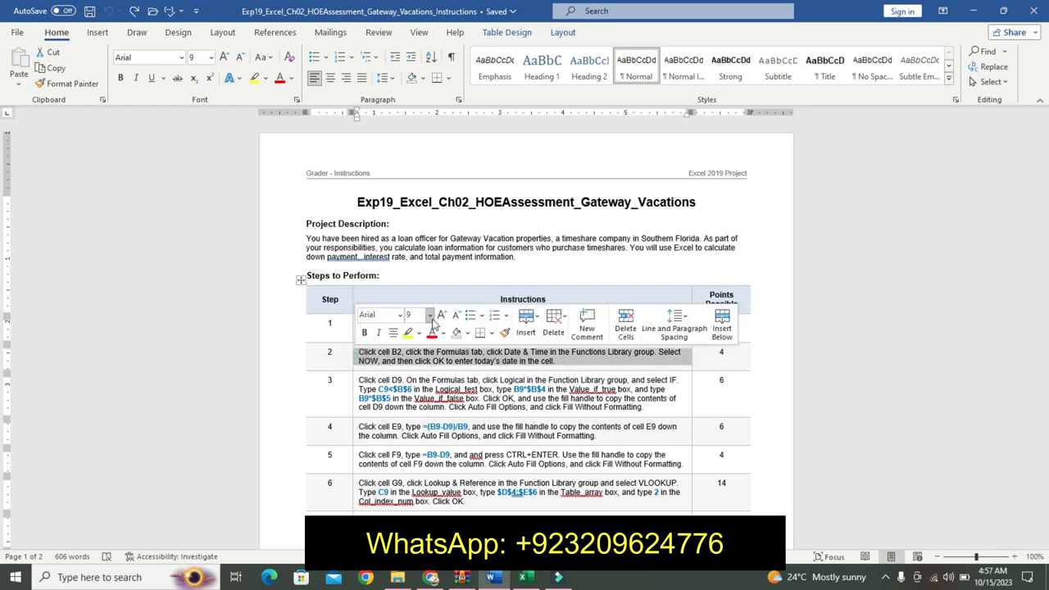
pyautogui.click(431, 316)
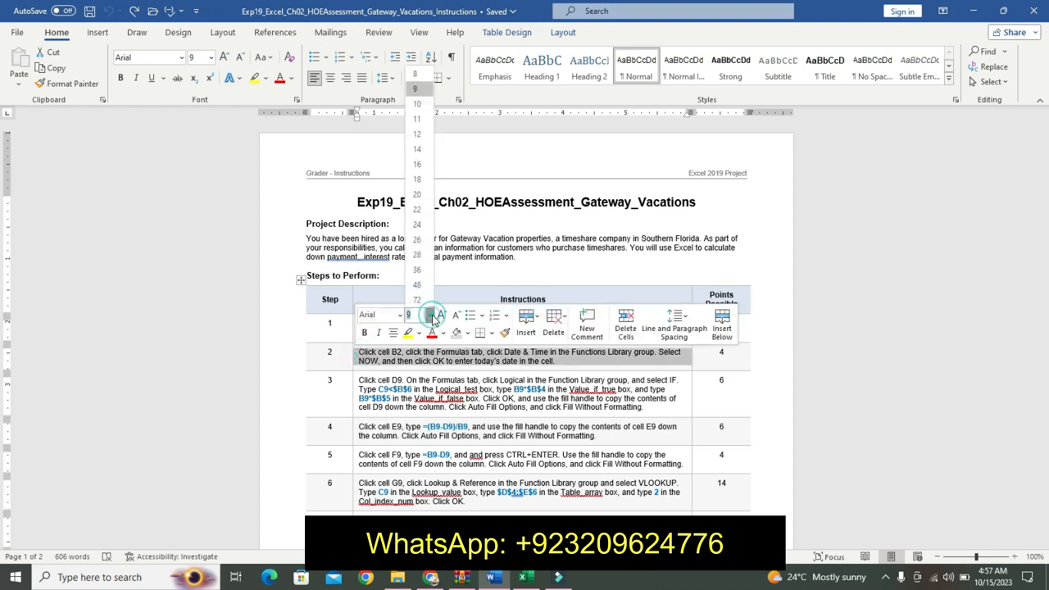
pyautogui.click(416, 148)
pyautogui.click(364, 332)
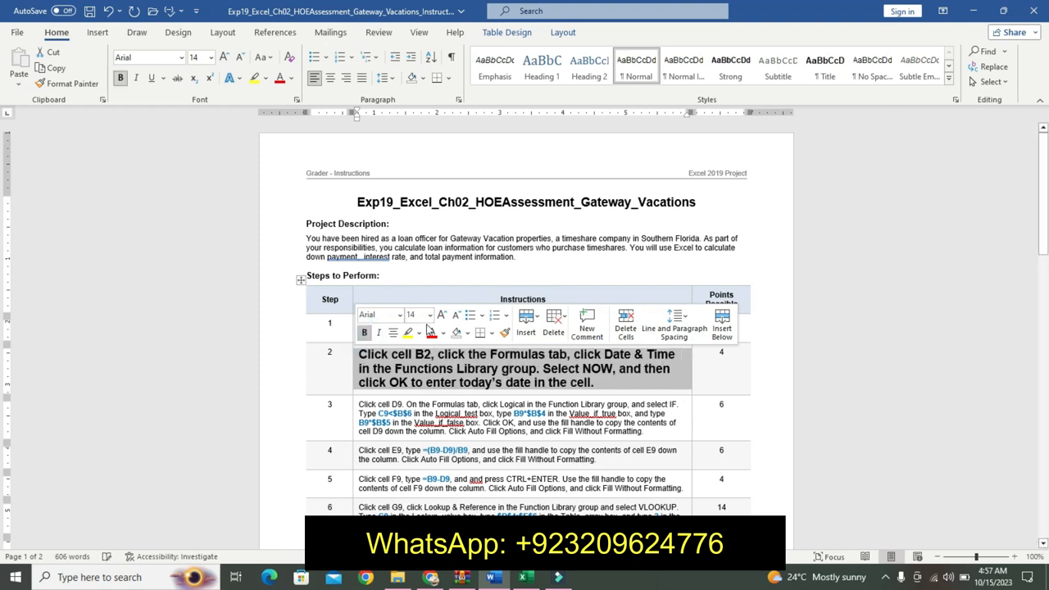
pyautogui.click(419, 333)
pyautogui.click(450, 352)
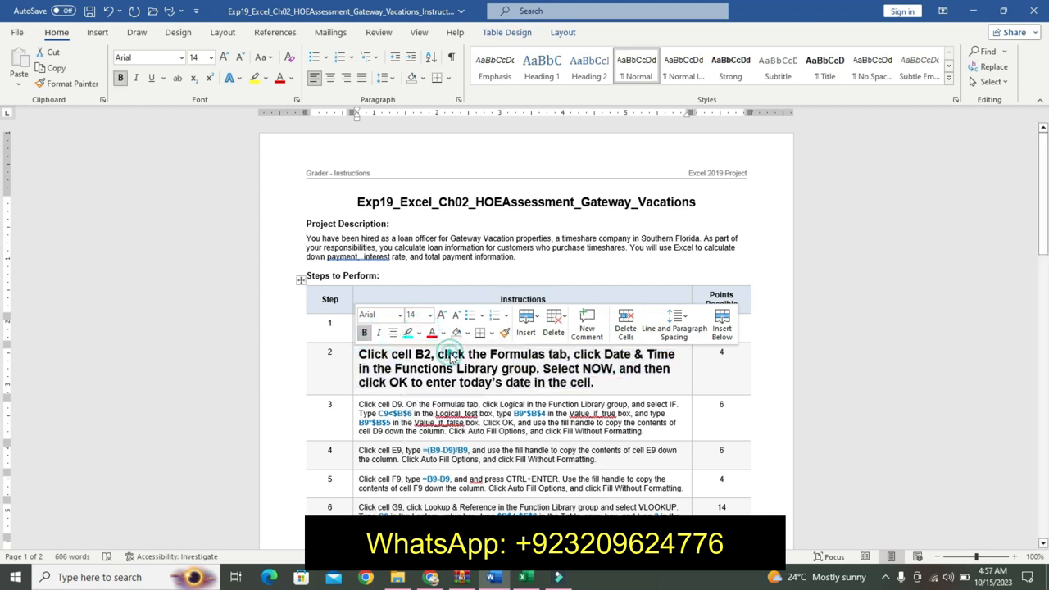
pyautogui.click(410, 360)
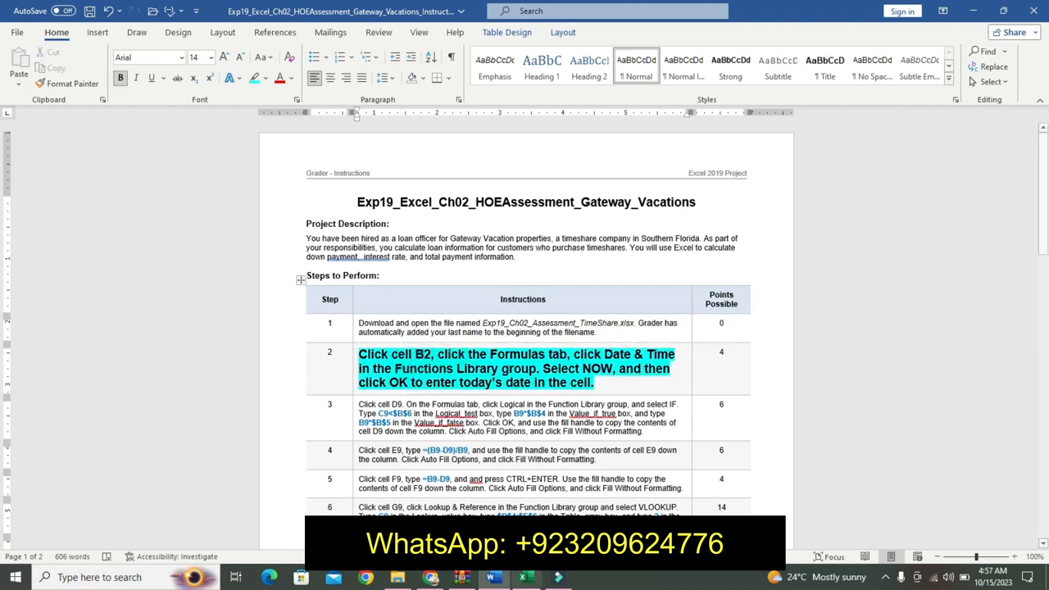
# Switch to the Excel workbook and select date cell B2, checking instruction 2 in Word.
pyautogui.click(524, 578)
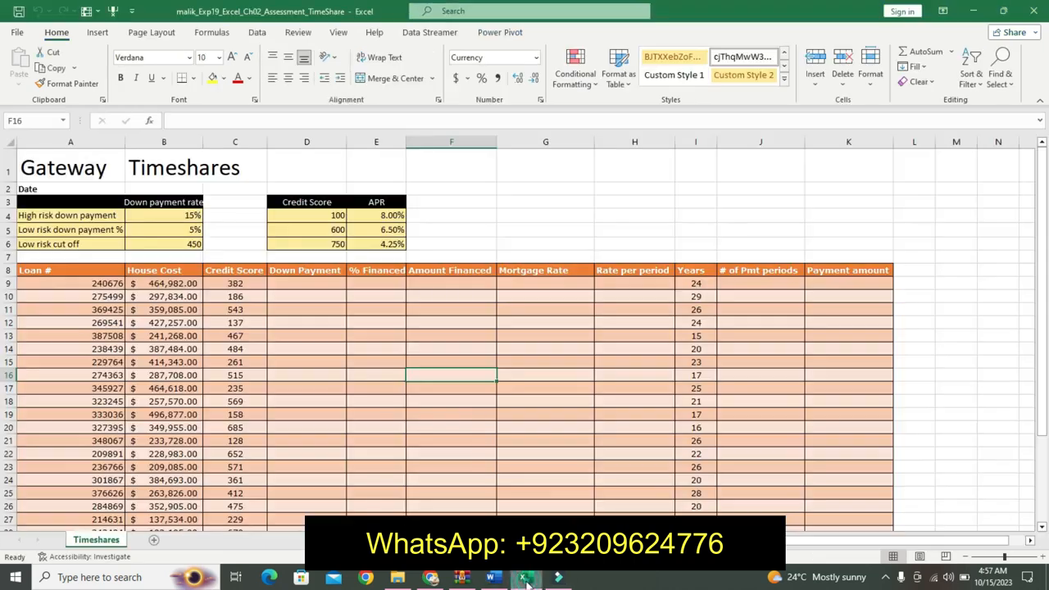
pyautogui.click(159, 188)
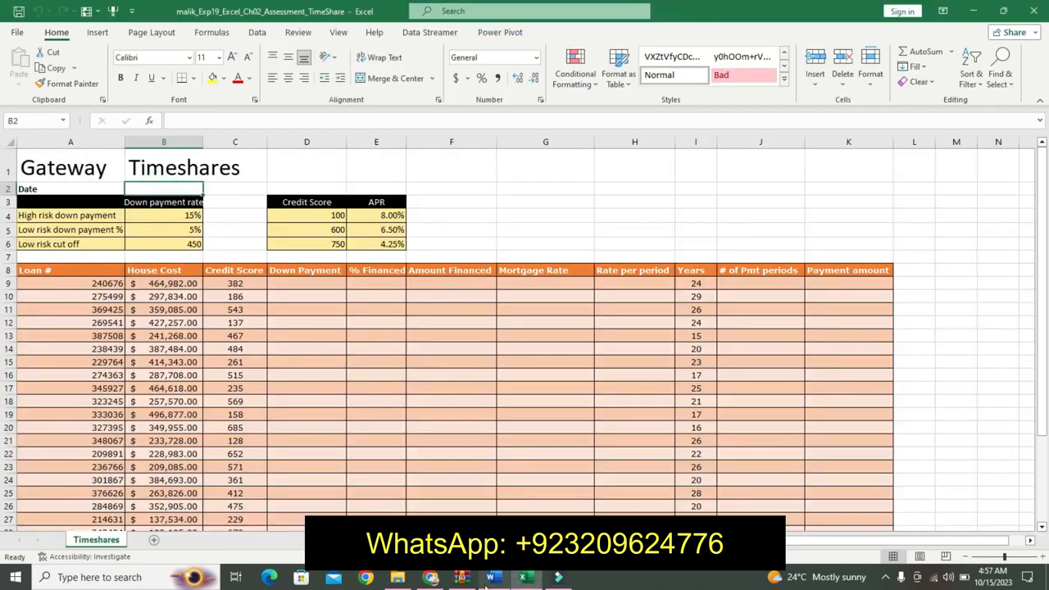
pyautogui.click(489, 579)
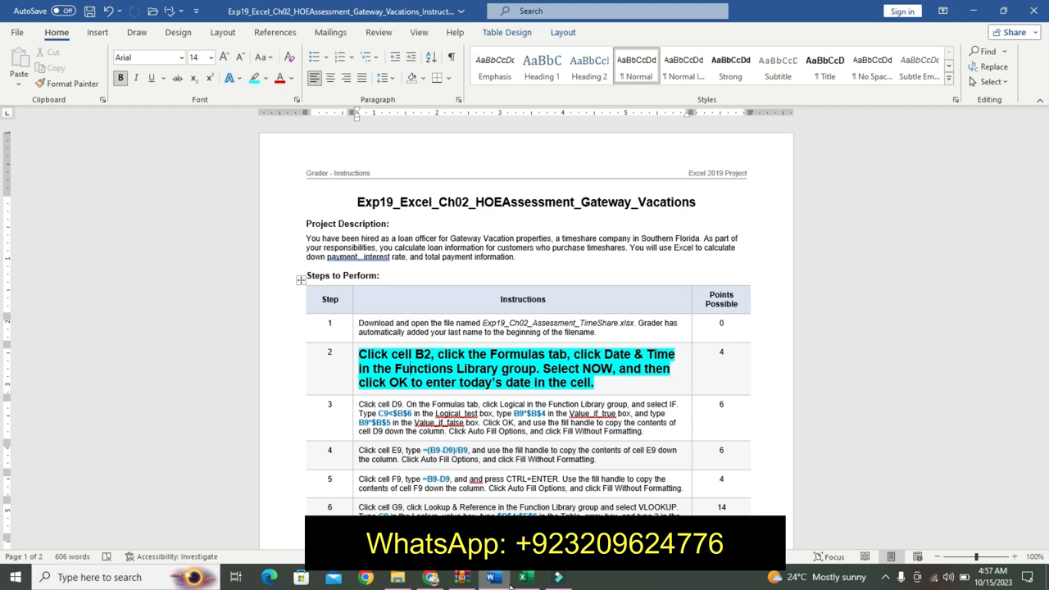
pyautogui.click(514, 580)
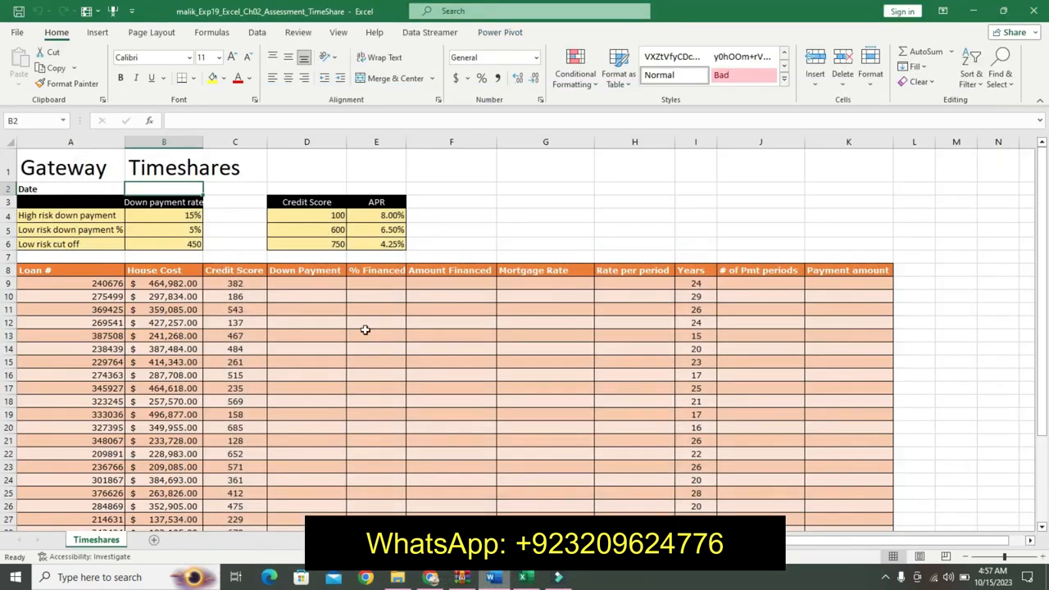
pyautogui.click(237, 122)
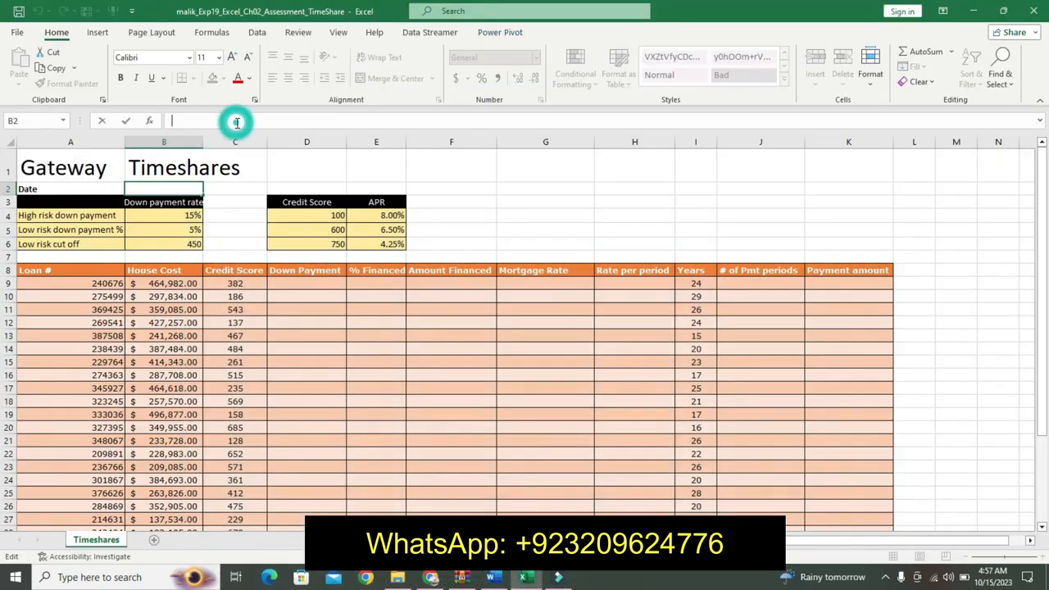
pyautogui.click(212, 32)
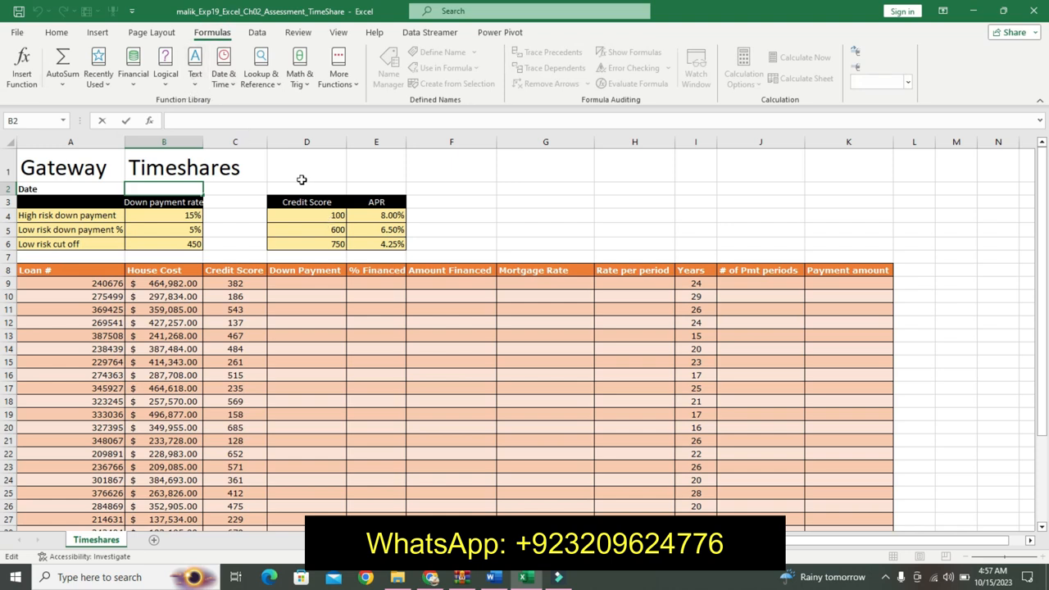
pyautogui.write('=')
pyautogui.click(223, 65)
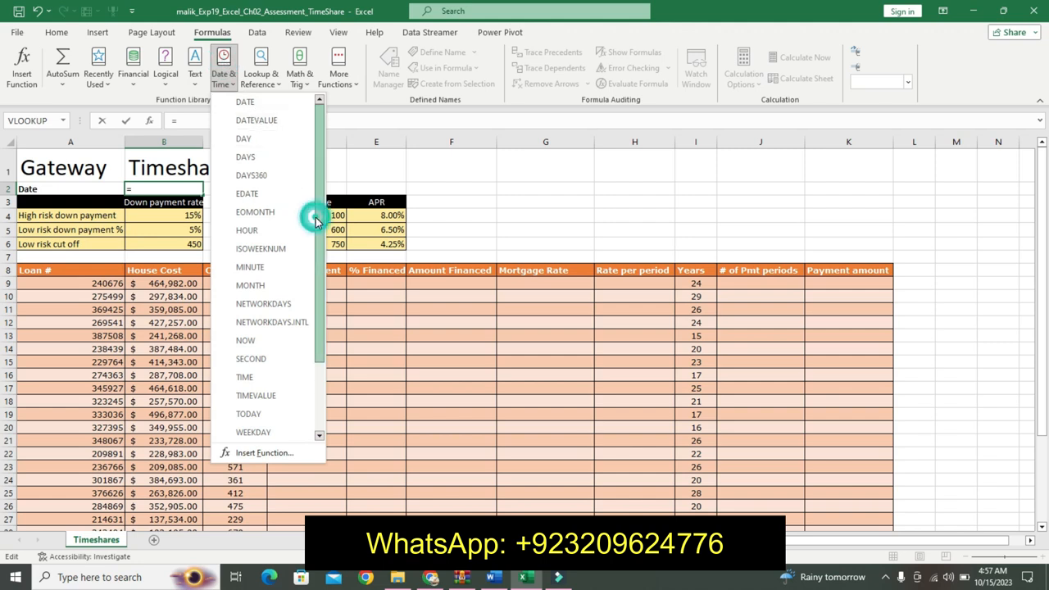
pyautogui.doubleClick(264, 338)
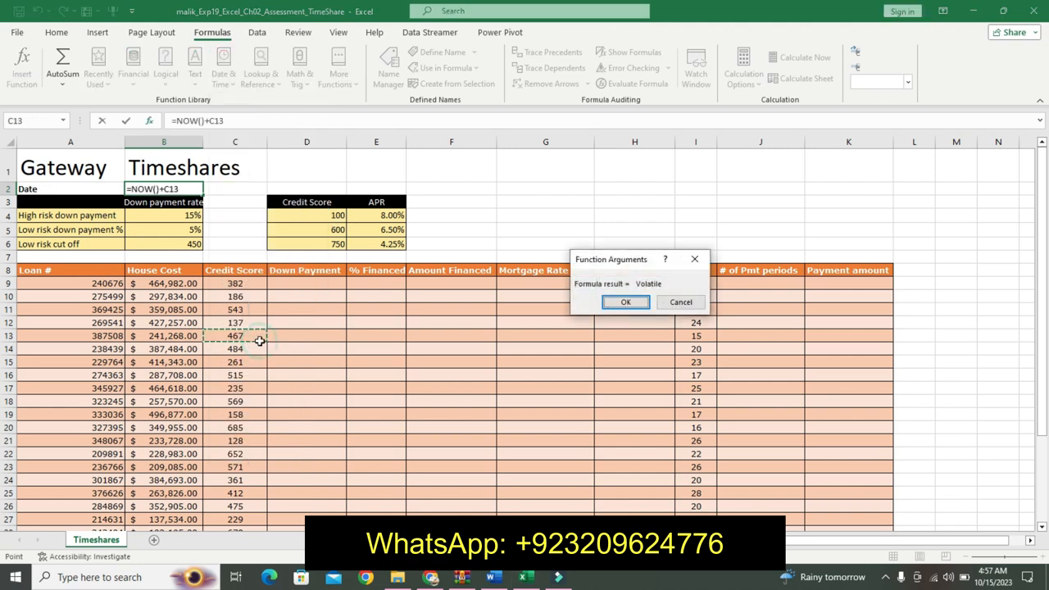
pyautogui.click(695, 259)
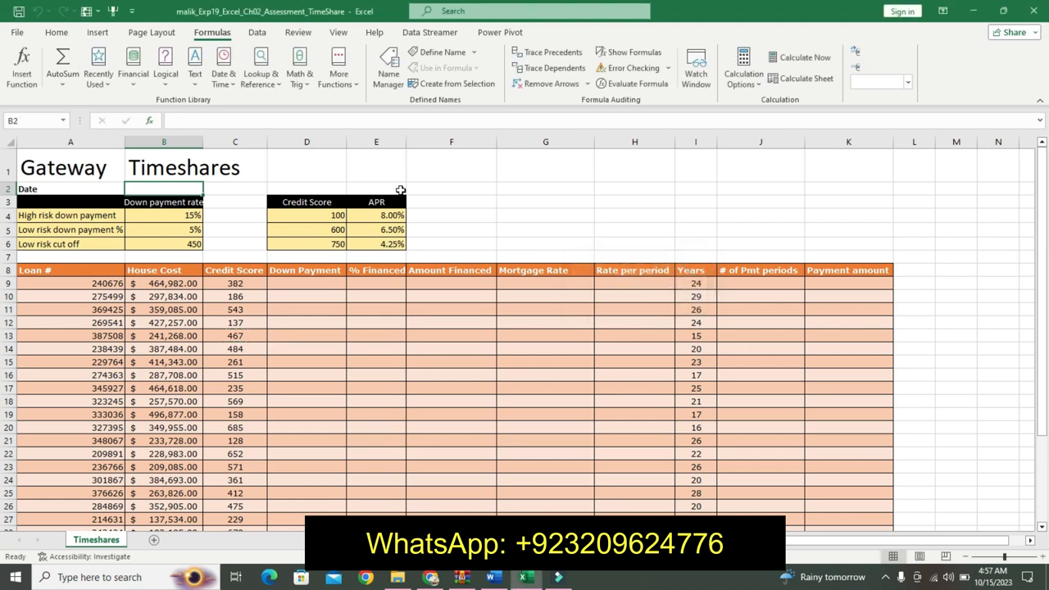
# Insert the NOW function from the Date & Time functions into cell B2.
pyautogui.click(224, 88)
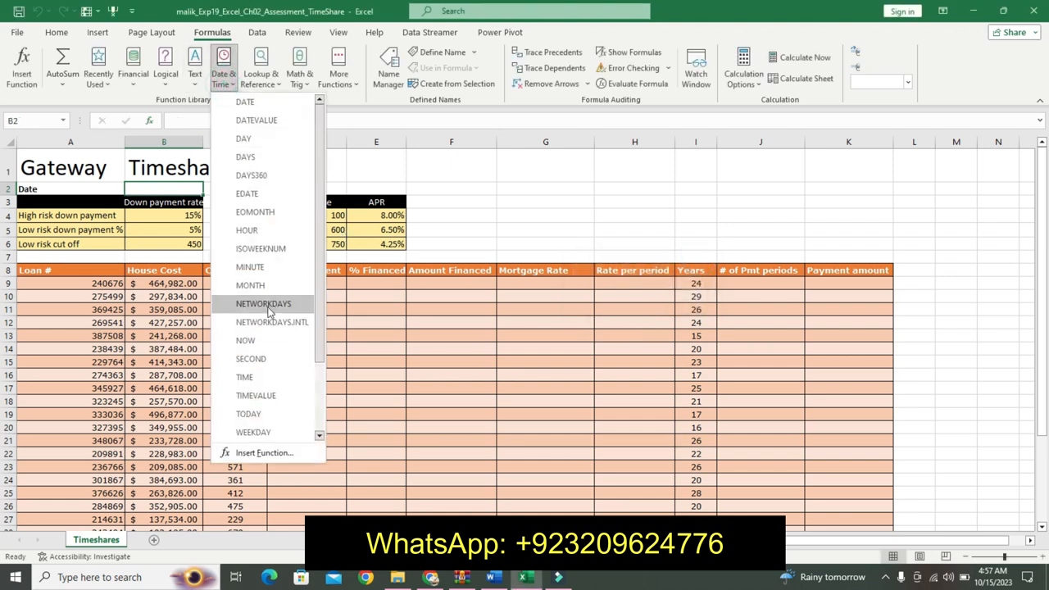
pyautogui.click(249, 336)
pyautogui.click(664, 319)
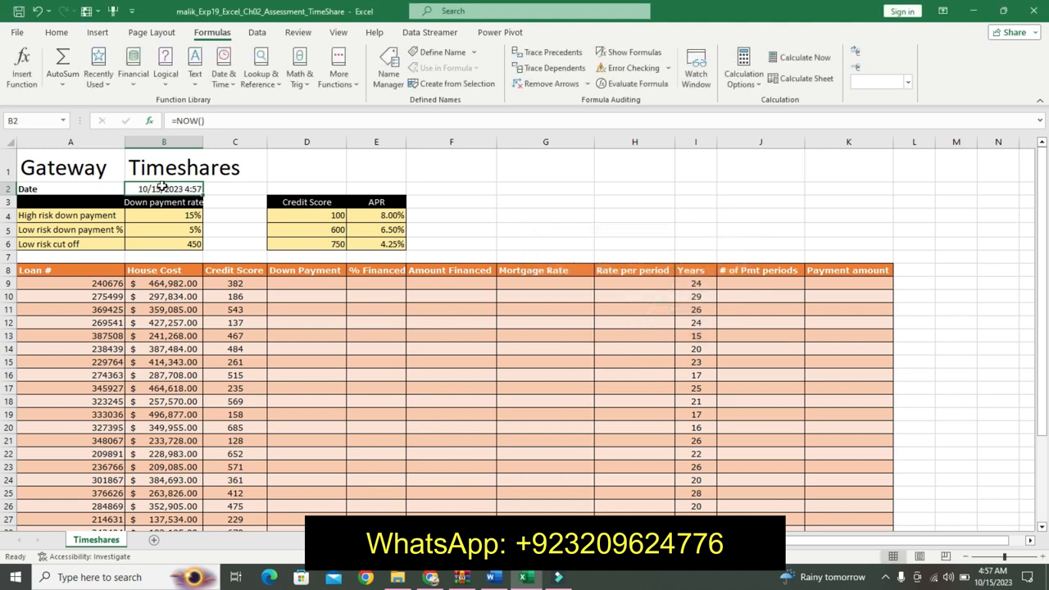
# Switch to the Word instructions and undo the size, bold and highlight formatting of instruction 2.
pyautogui.click(493, 578)
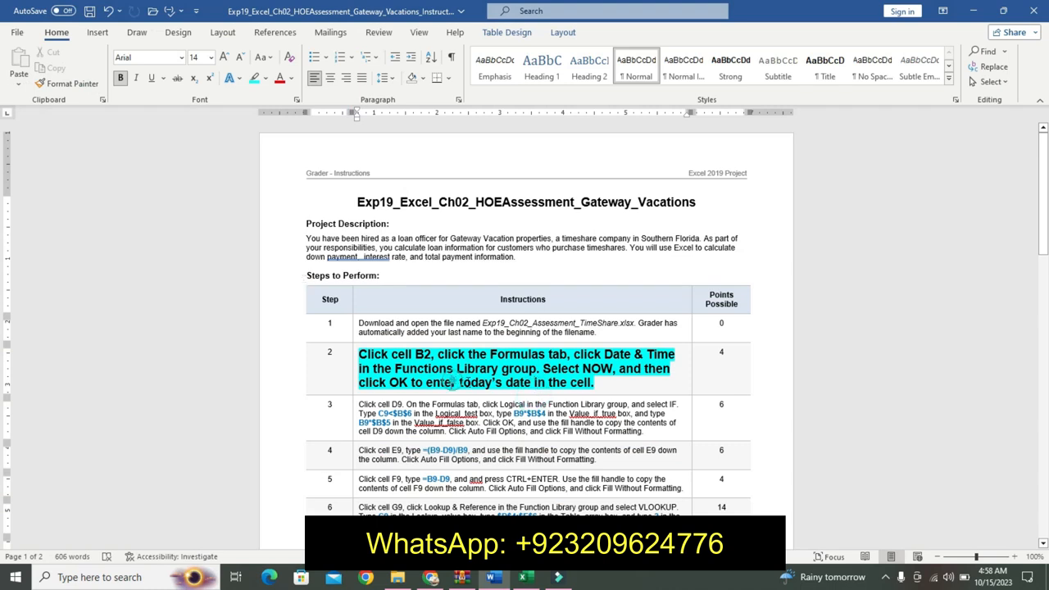
pyautogui.moveTo(453, 382); pyautogui.dragTo(629, 383)
pyautogui.hotkey('ctrl', 'z')
pyautogui.hotkey('ctrl', 'z')
pyautogui.hotkey('ctrl', 'z')
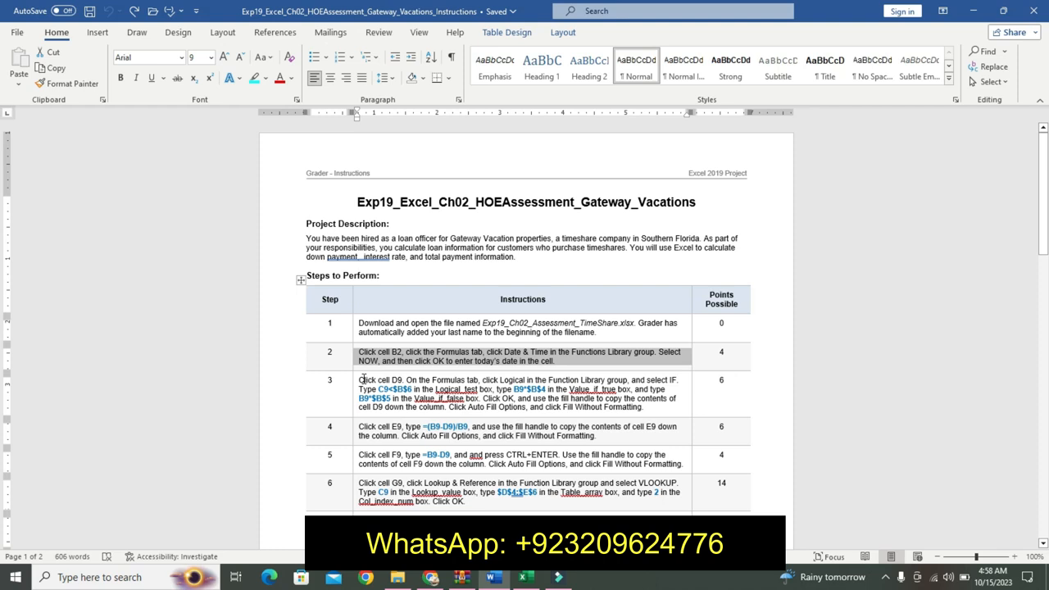
# Format the text of instruction 3 in the steps table as 12-point bold with turquoise highlighting.
pyautogui.moveTo(354, 390)
pyautogui.click(430, 349)
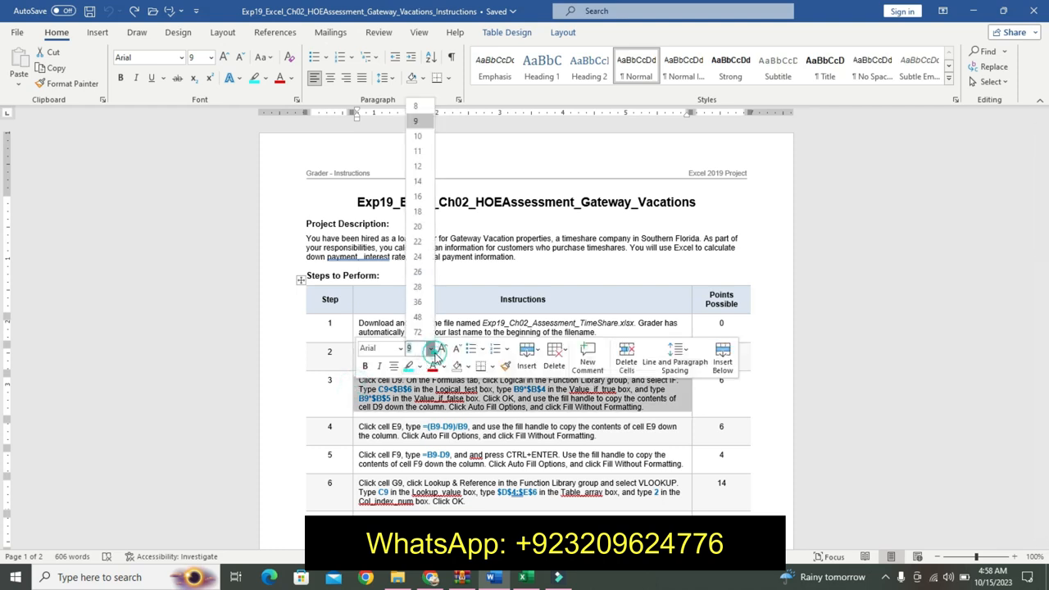
pyautogui.click(425, 170)
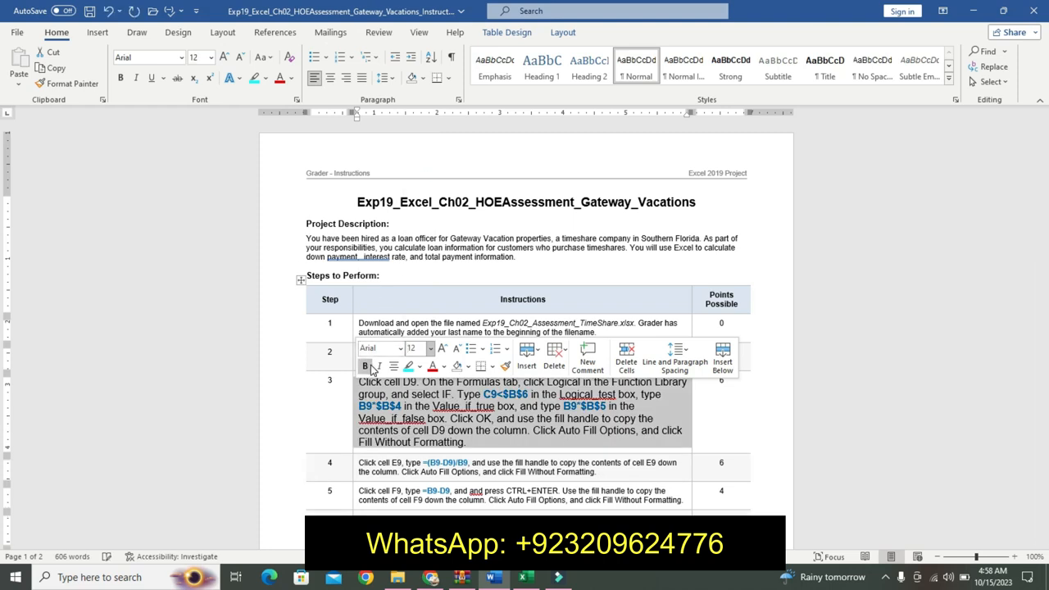
pyautogui.click(366, 366)
pyautogui.click(407, 367)
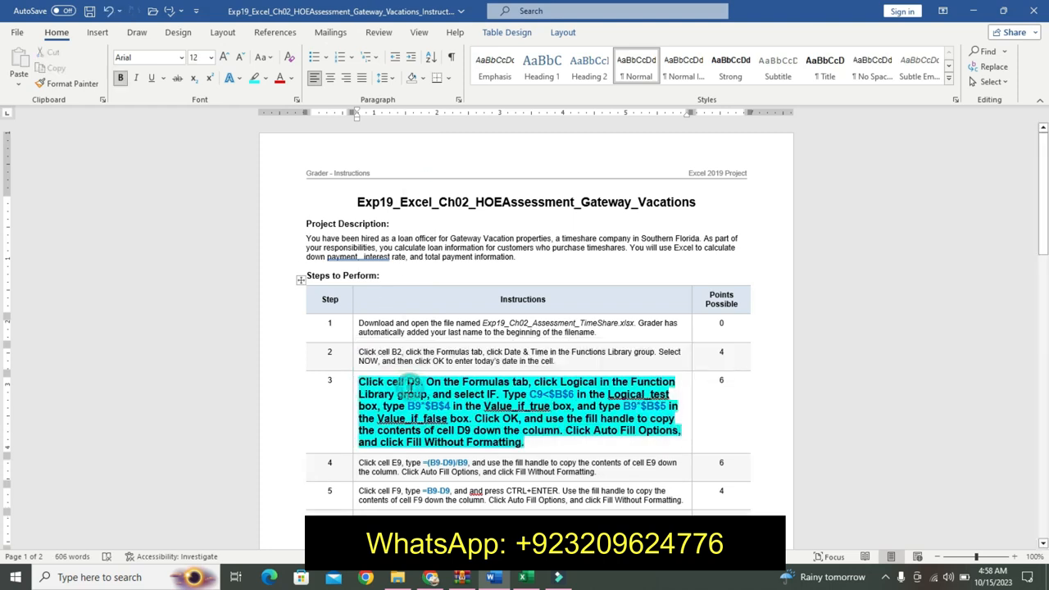
# Switch to the Excel workbook and start a logical IF function in cell D9, checking instruction 3 in Word.
pyautogui.moveTo(1043, 254); pyautogui.dragTo(1045, 283)
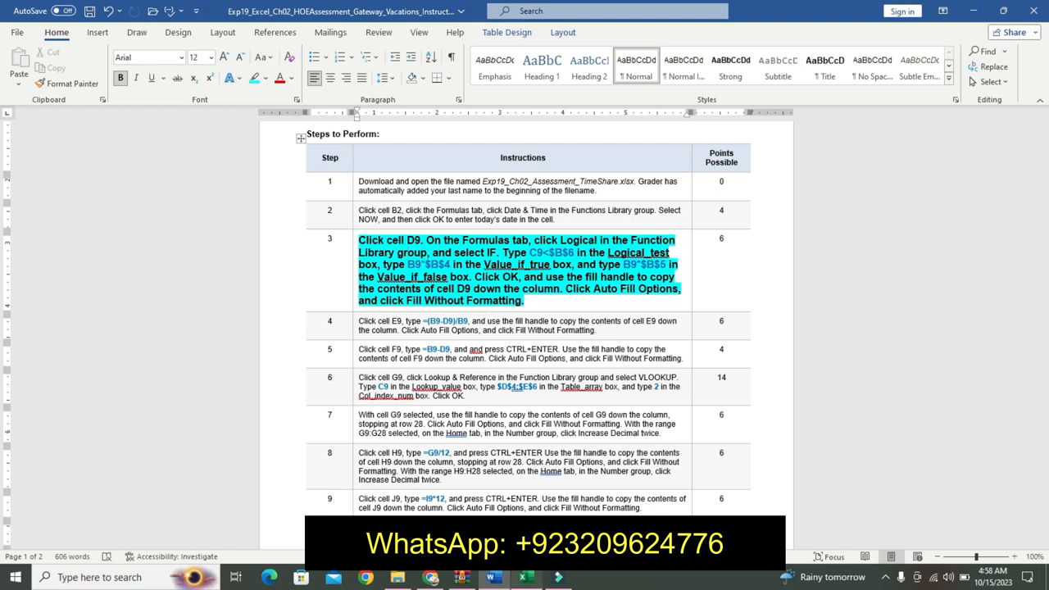
pyautogui.click(522, 577)
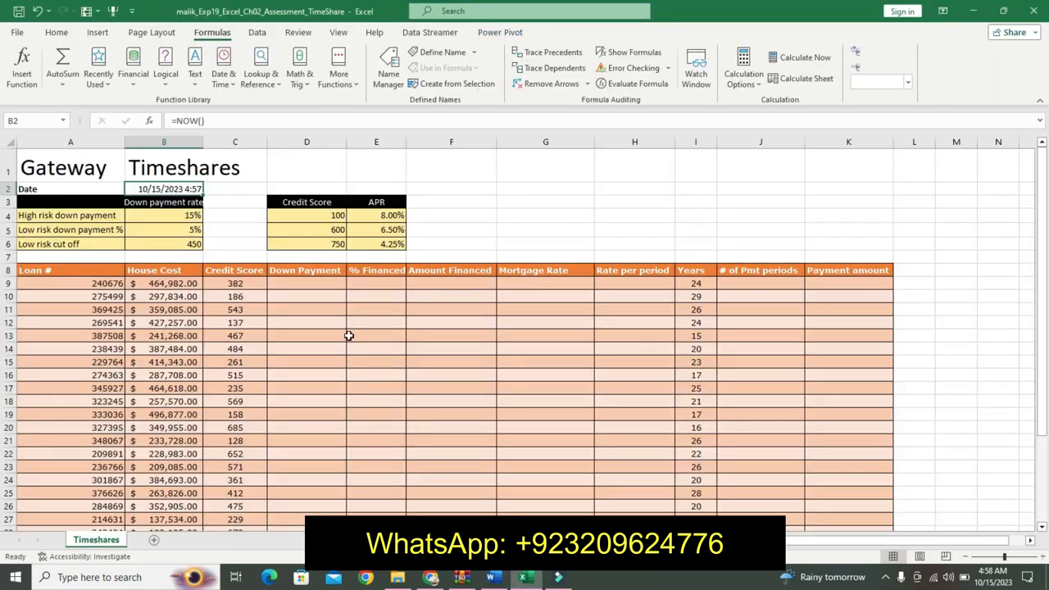
pyautogui.click(316, 286)
pyautogui.click(492, 577)
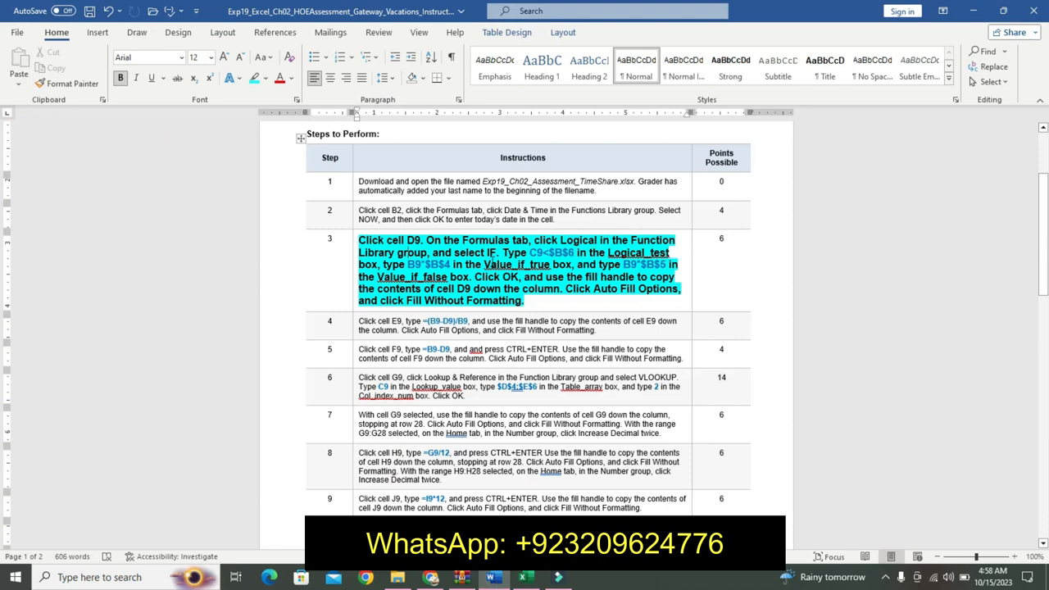
pyautogui.click(522, 578)
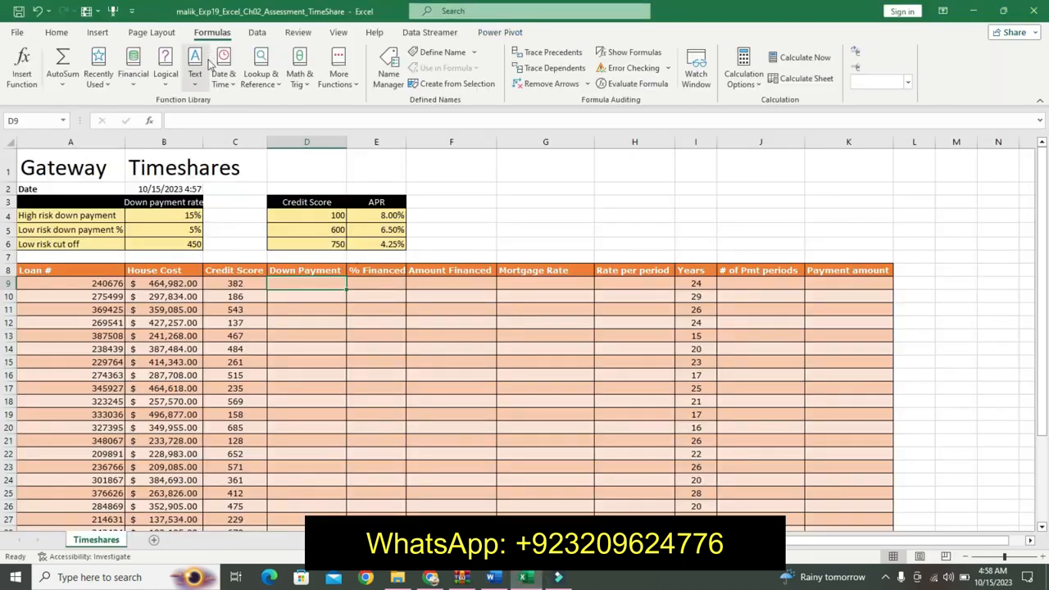
pyautogui.click(166, 73)
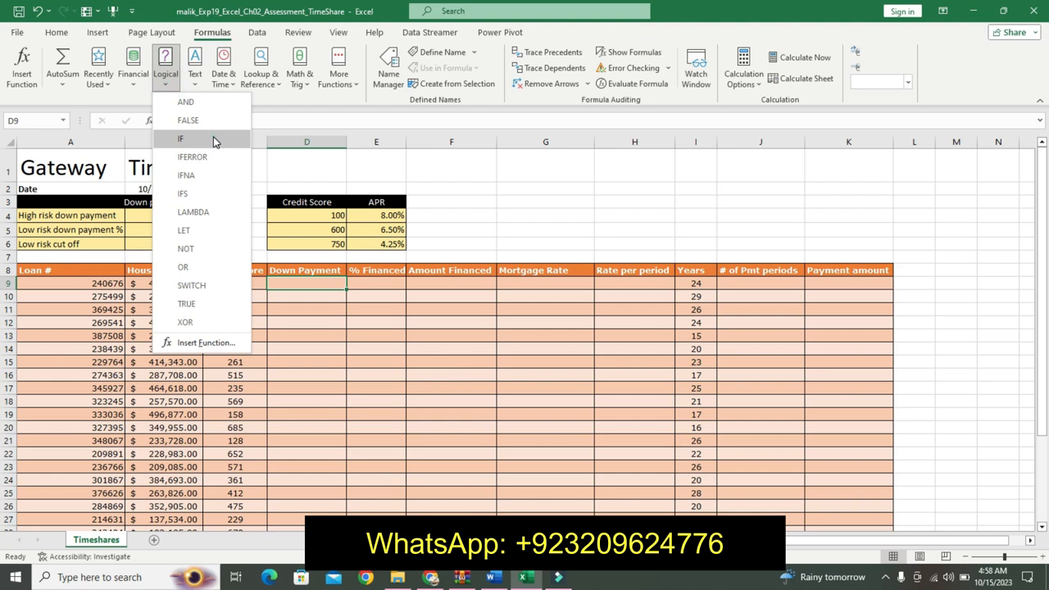
pyautogui.click(214, 138)
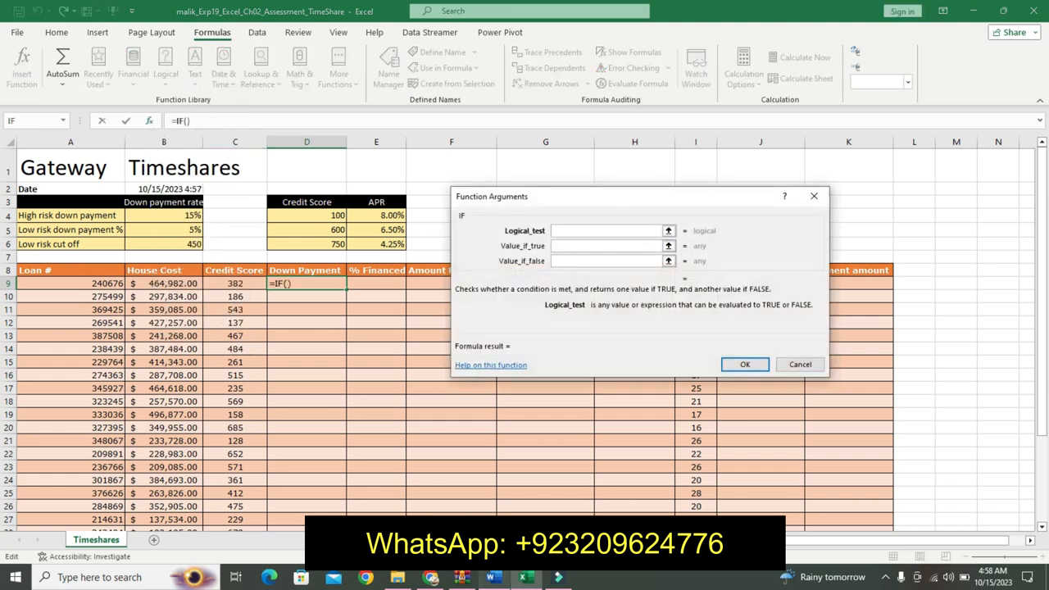
# Copy C9<$B$6 from instruction 3 in Word and paste it as the Logical_test of the IF function in Excel.
pyautogui.click(491, 577)
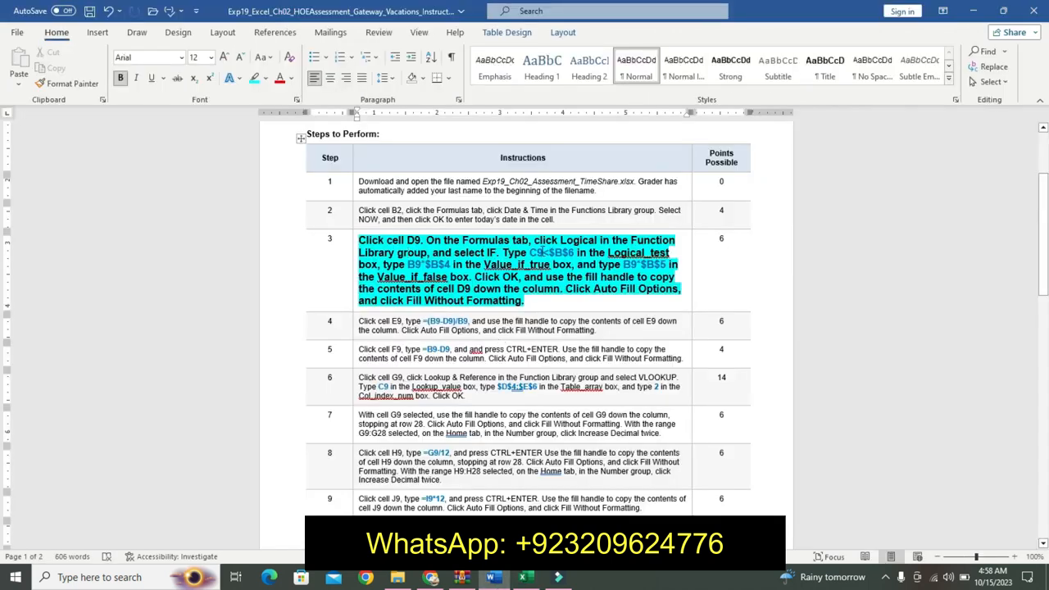
pyautogui.moveTo(530, 252); pyautogui.dragTo(574, 252)
pyautogui.hotkey('ctrl', 'c')
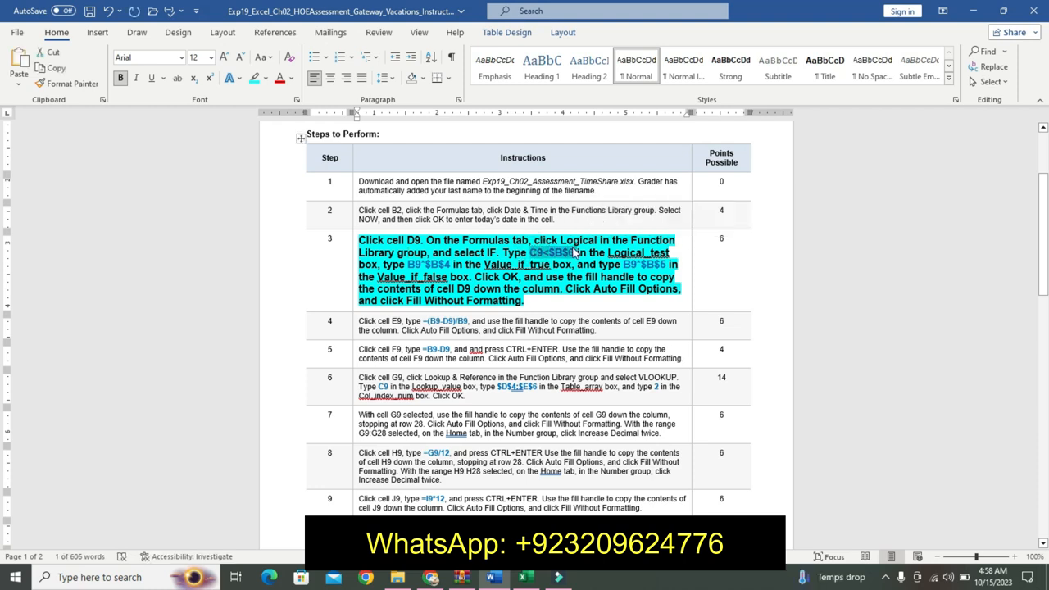
pyautogui.click(522, 577)
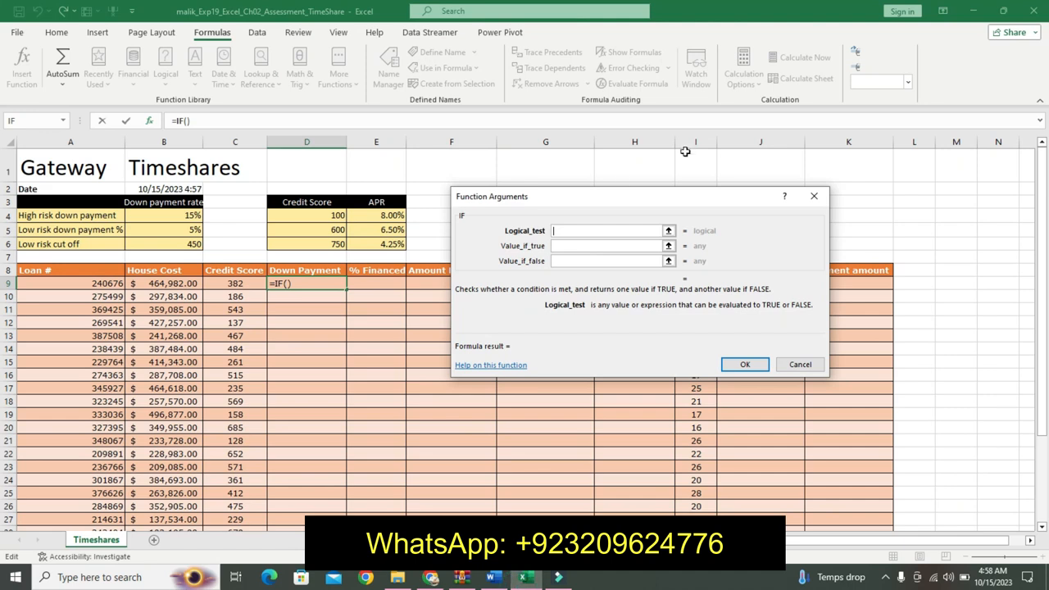
pyautogui.hotkey('ctrl', 'v')
# Copy B9*$B$4 from instruction 3 in Word and paste it as the Value_if_true of the IF function in Excel.
pyautogui.click(599, 249)
pyautogui.click(492, 577)
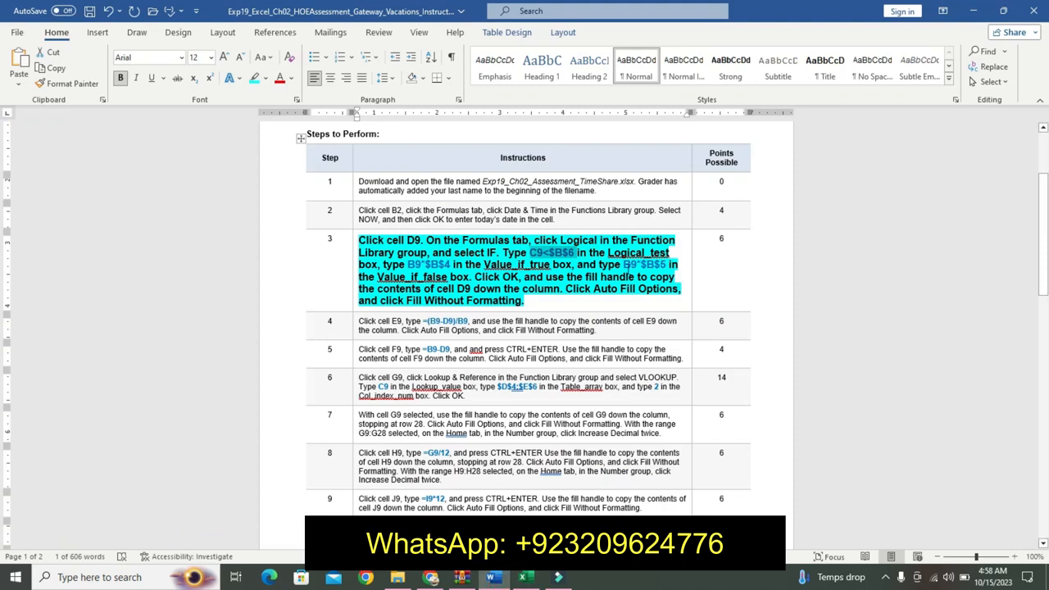
pyautogui.moveTo(407, 265); pyautogui.dragTo(451, 263)
pyautogui.hotkey('ctrl', 'c')
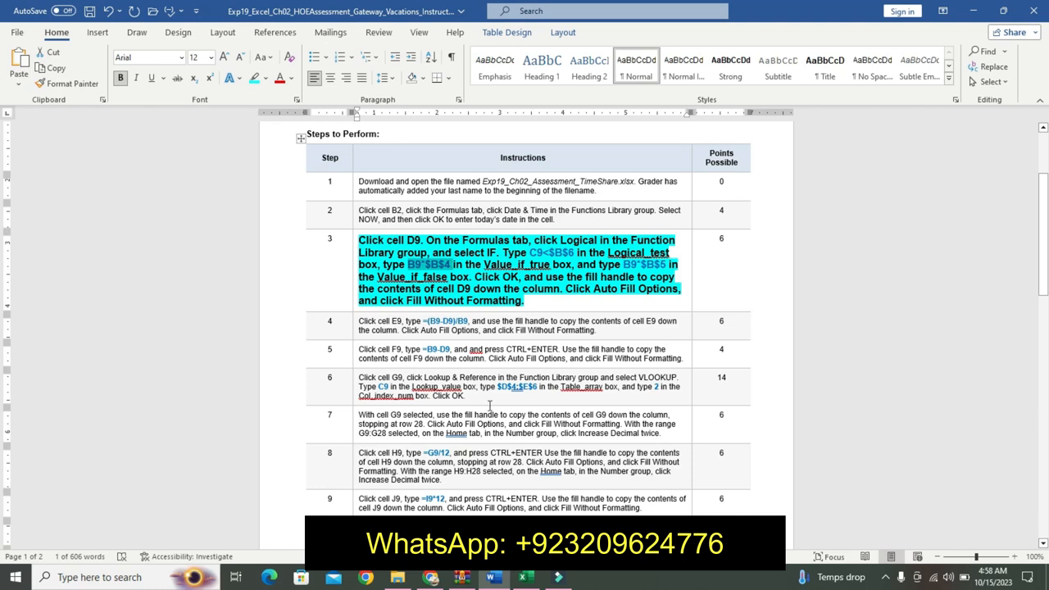
pyautogui.click(524, 577)
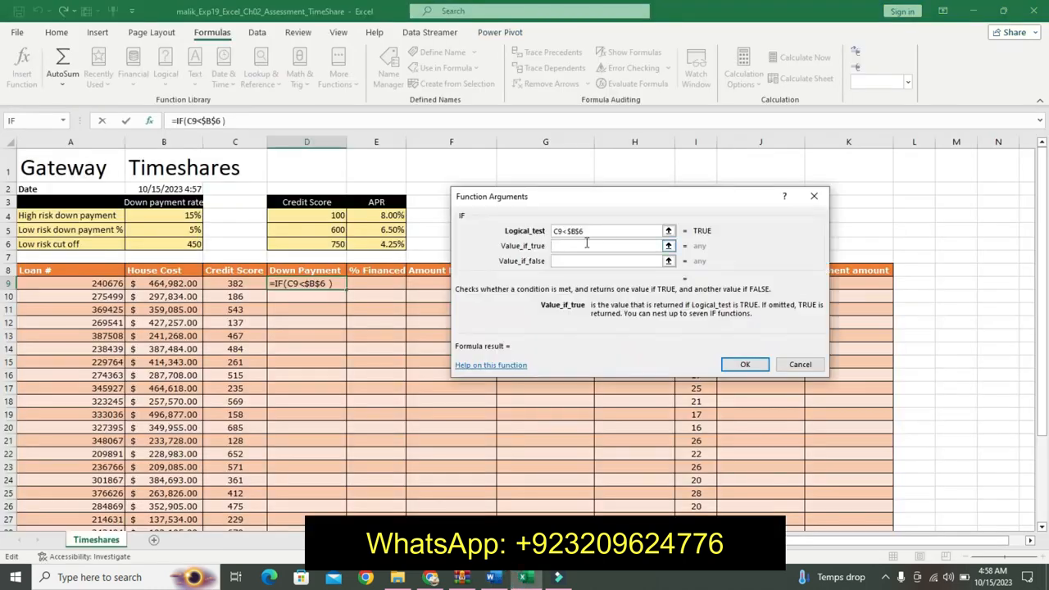
pyautogui.hotkey('ctrl', 'v')
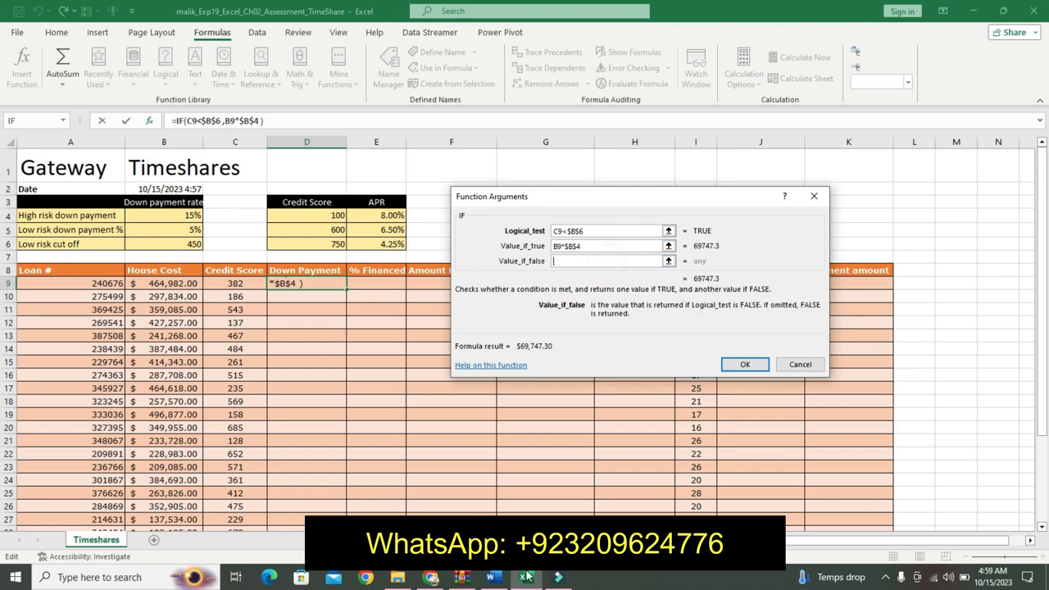
# Copy B9*$B$5 from instruction 3 in Word, paste it as the Value_if_false in Excel, and complete the IF function in D9.
pyautogui.click(492, 577)
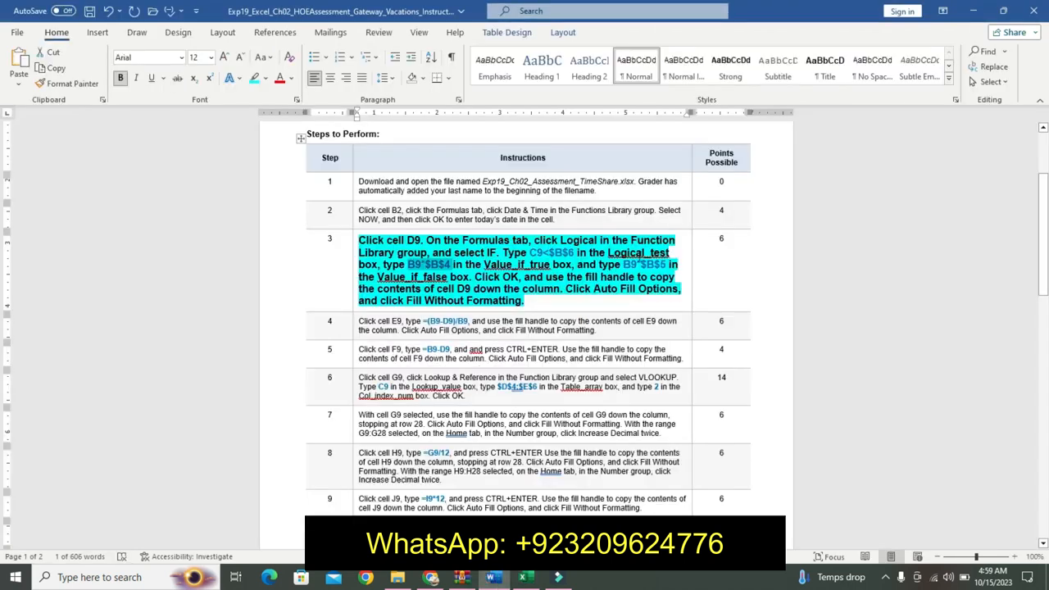
pyautogui.moveTo(625, 265); pyautogui.dragTo(664, 265)
pyautogui.hotkey('ctrl', 'c')
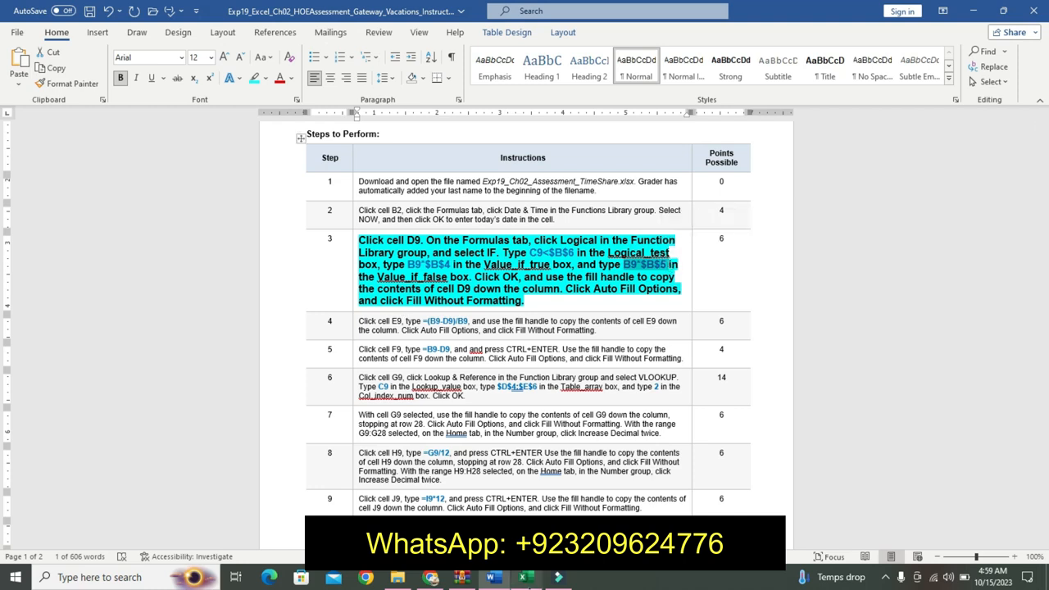
pyautogui.click(523, 577)
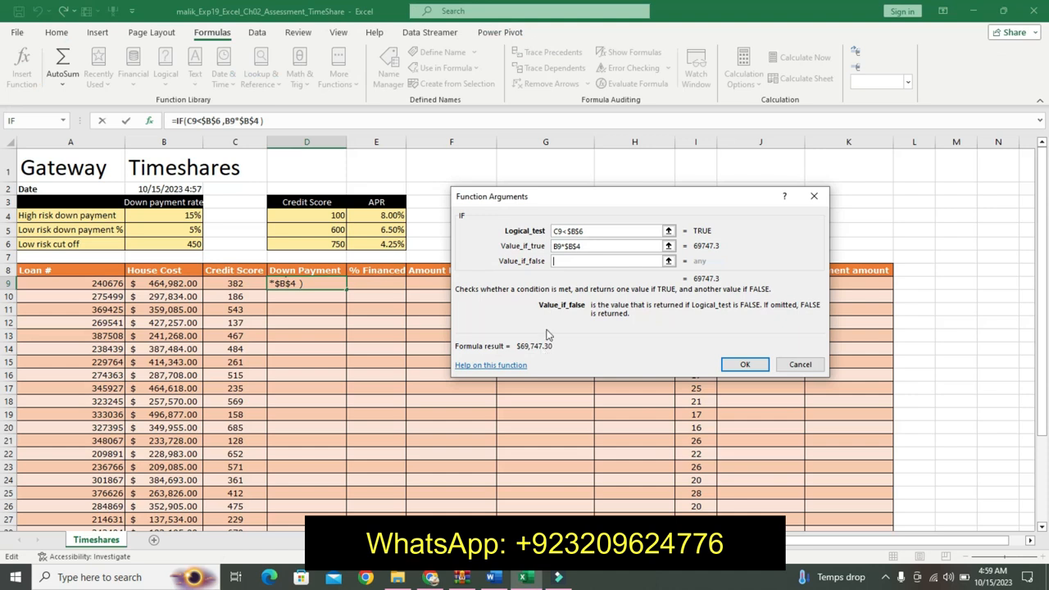
pyautogui.click(560, 260)
pyautogui.hotkey('ctrl', 'v')
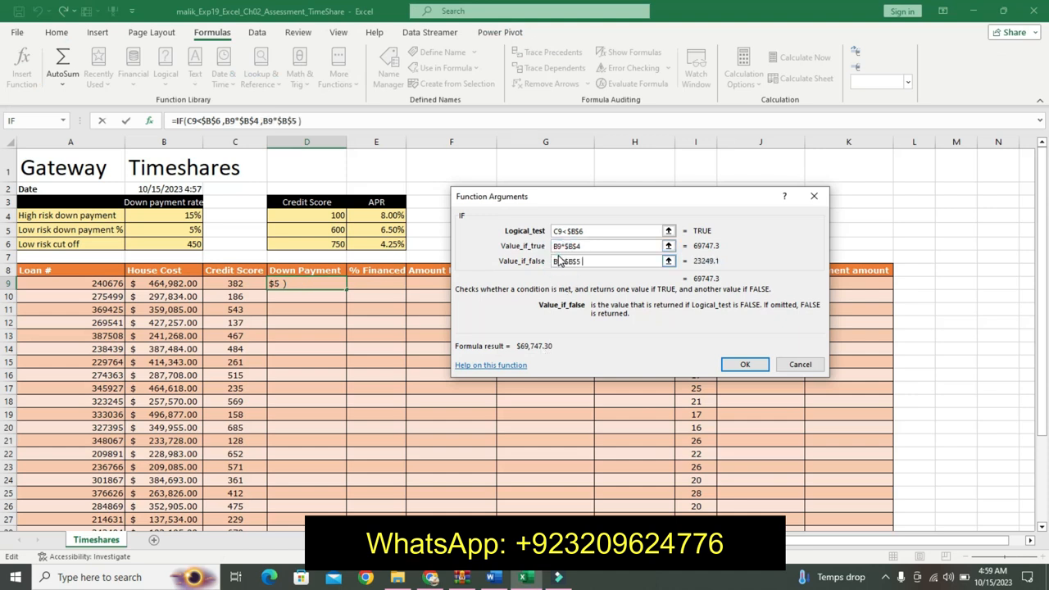
pyautogui.click(758, 363)
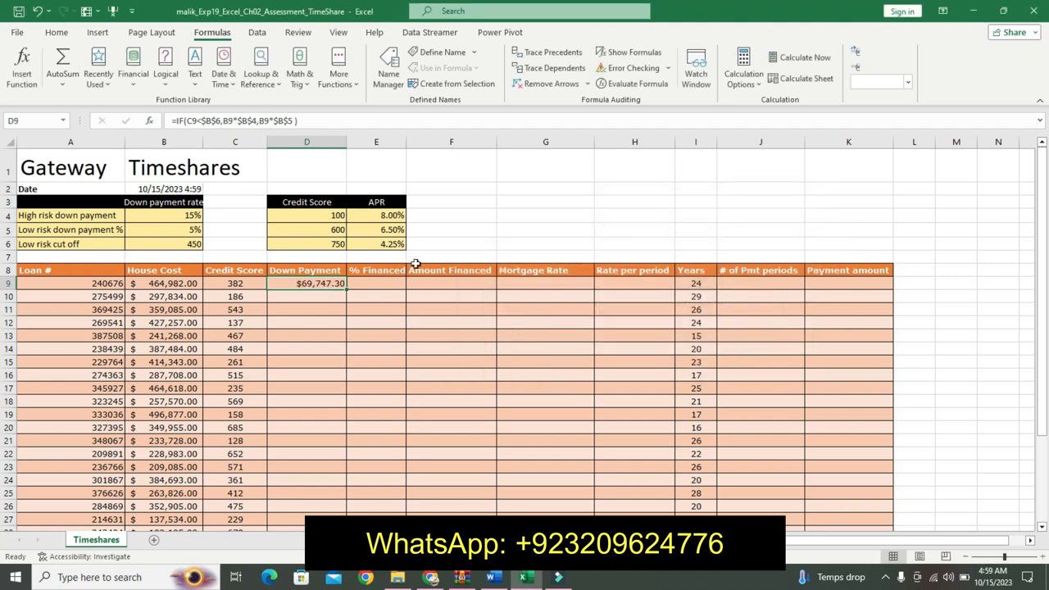
# Fill the down payment formula from D9 through D28 without formatting, checking instruction 3 in Word.
pyautogui.click(491, 577)
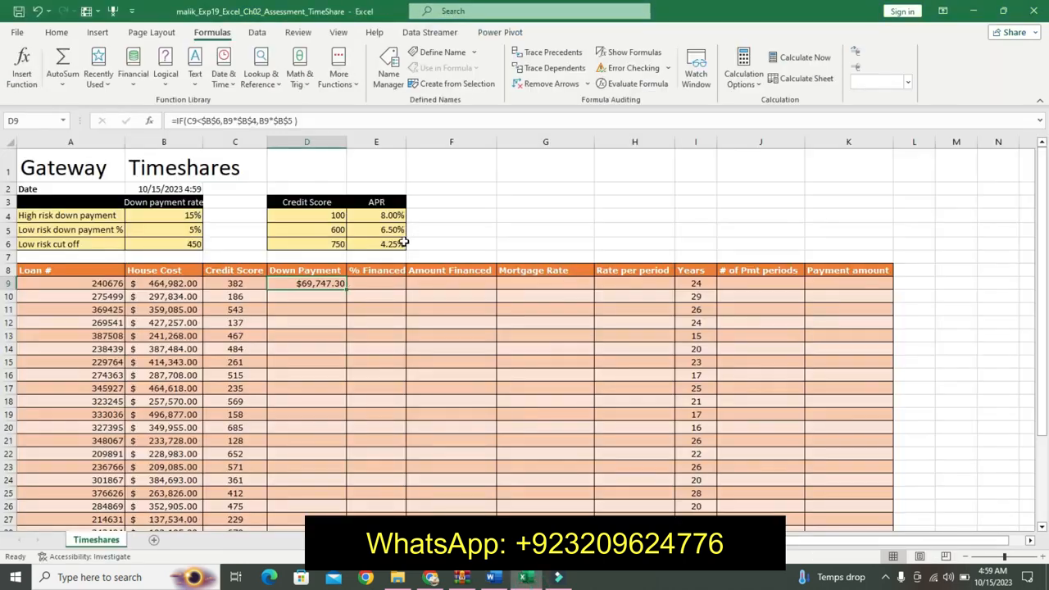
pyautogui.click(523, 577)
pyautogui.moveTo(347, 291); pyautogui.dragTo(334, 500)
pyautogui.click(356, 511)
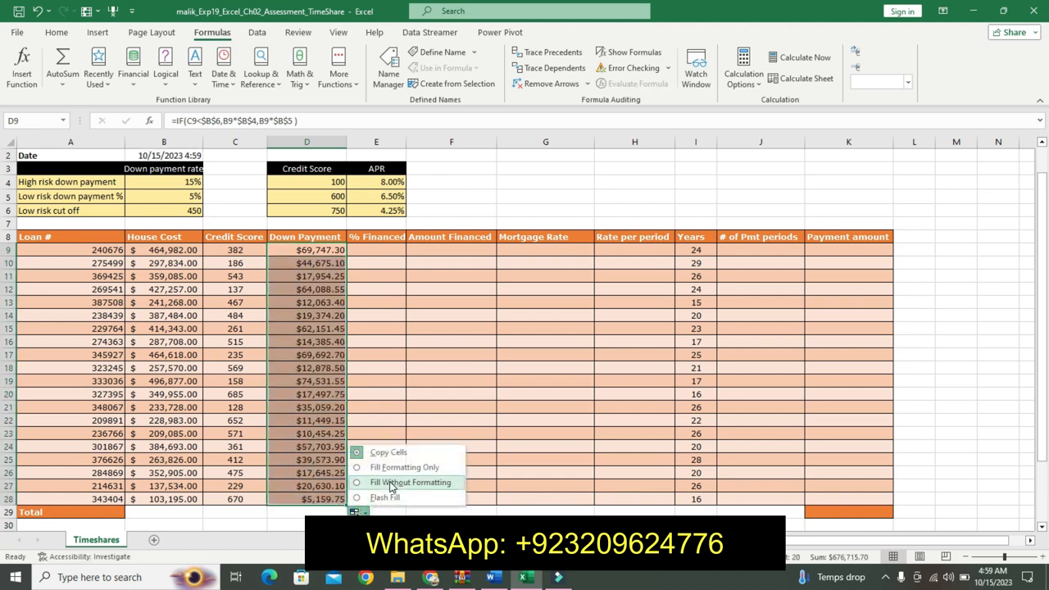
pyautogui.click(361, 484)
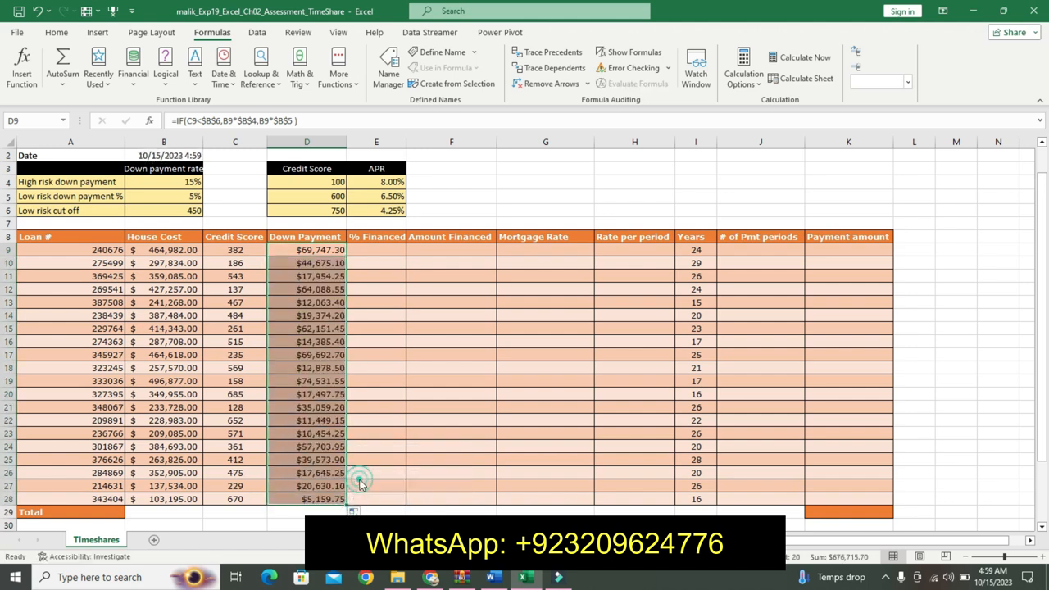
# Switch to the Word instructions and undo the size, bold and highlight formatting of instruction 3.
pyautogui.click(489, 578)
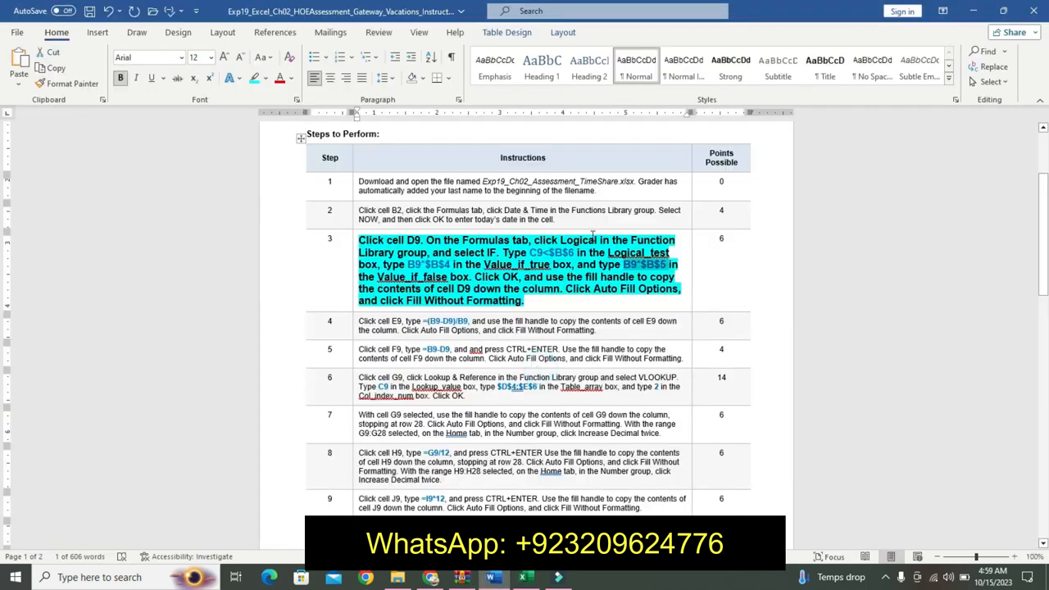
pyautogui.hotkey('ctrl', 'z')
pyautogui.hotkey('ctrl', 'z')
pyautogui.hotkey('ctrl', 'z')
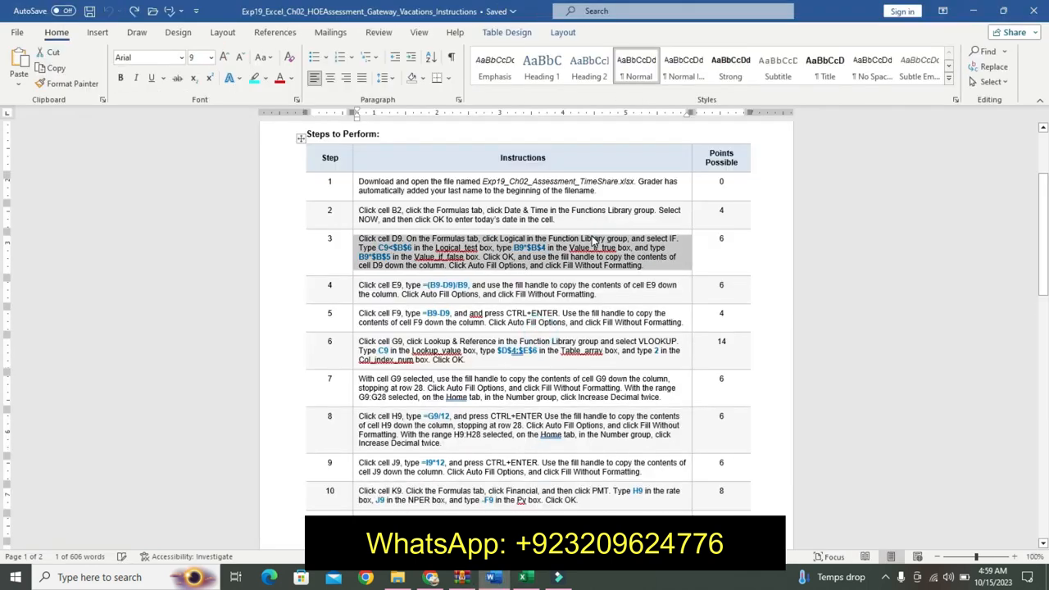
# Format the text of instruction 4 in the steps table as 14-point bold with turquoise highlighting.
pyautogui.click(352, 293)
pyautogui.click(430, 251)
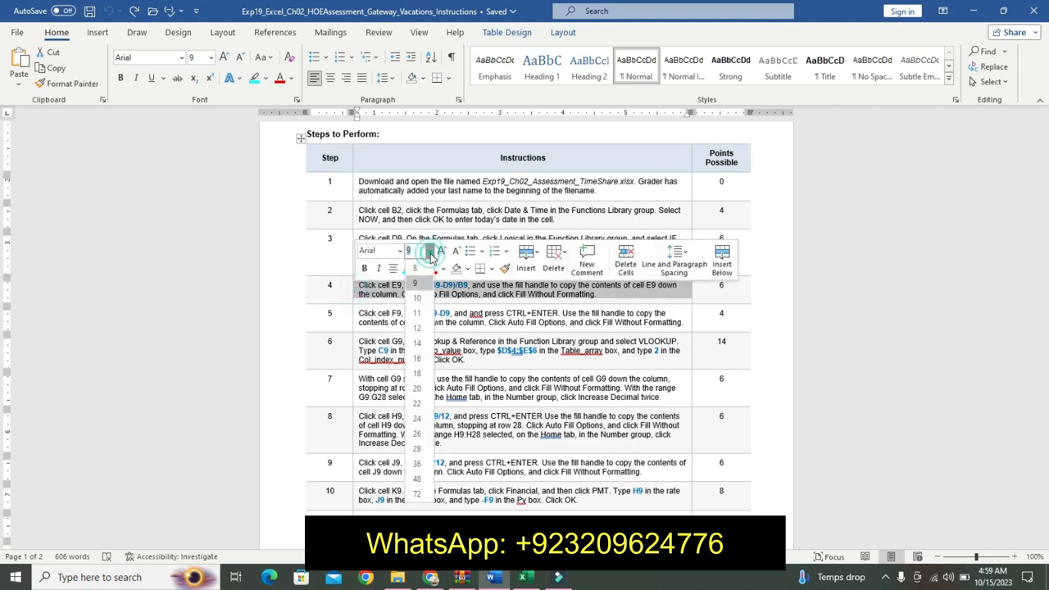
pyautogui.click(423, 343)
pyautogui.click(364, 268)
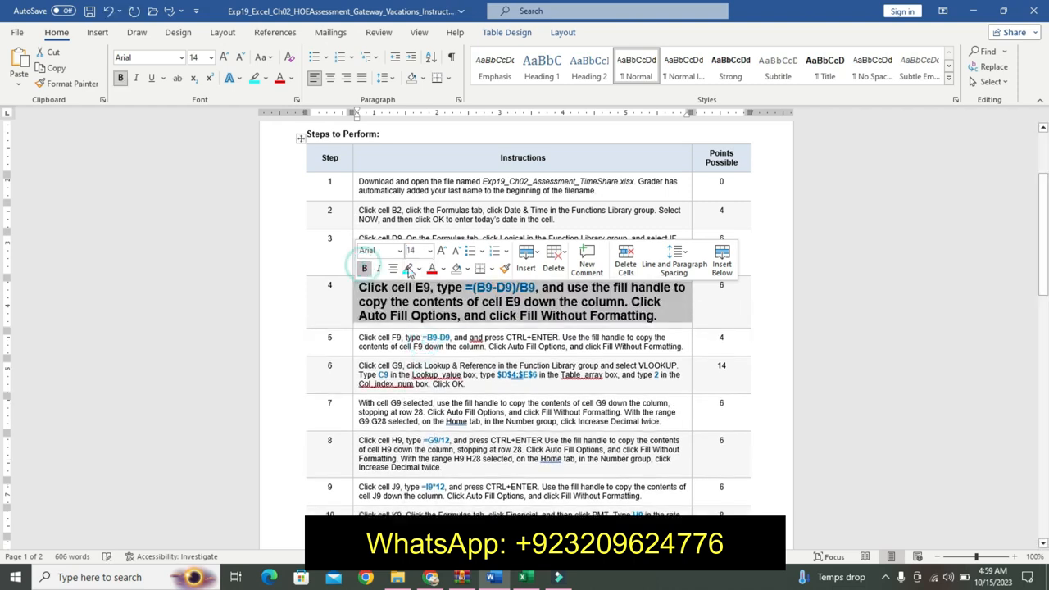
pyautogui.click(407, 268)
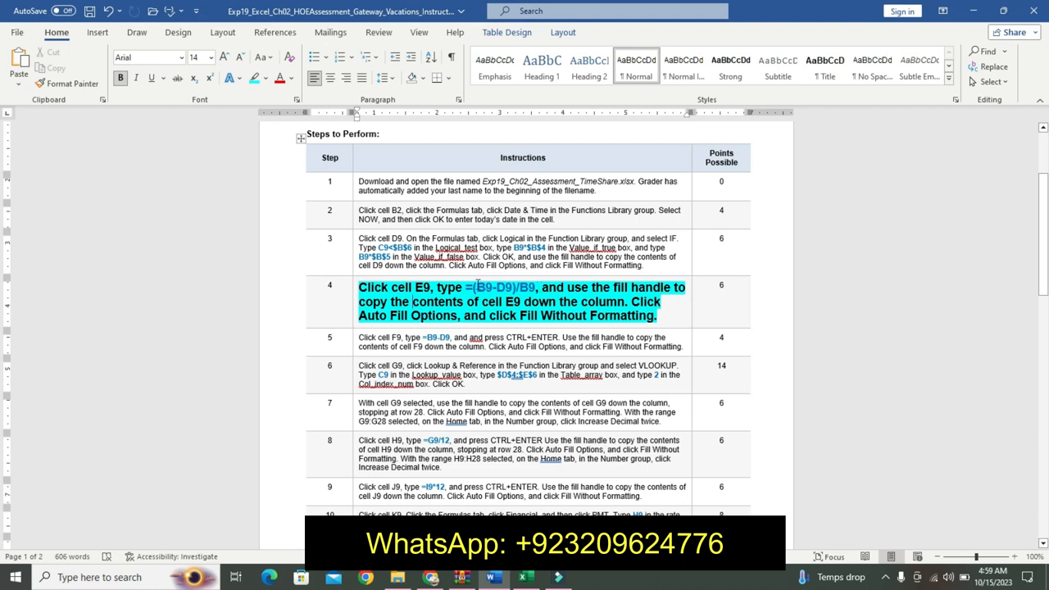
# Take the formula =(B9-D9)/B9 from instruction 4 in Word and enter it in cell E9 of the Excel workbook.
pyautogui.moveTo(467, 284); pyautogui.dragTo(537, 284)
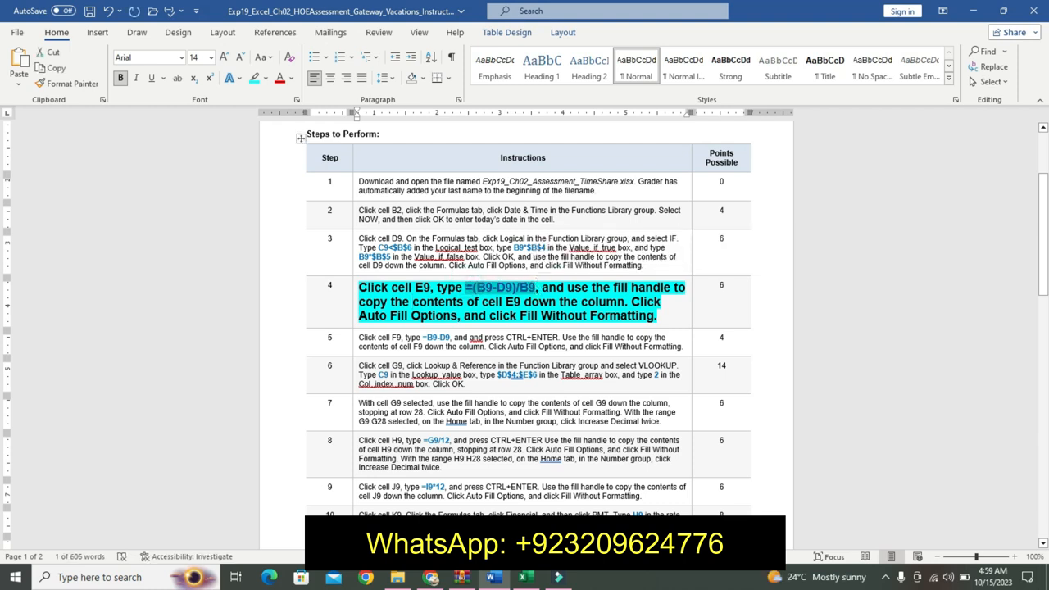
pyautogui.hotkey('alt', 'Tab')
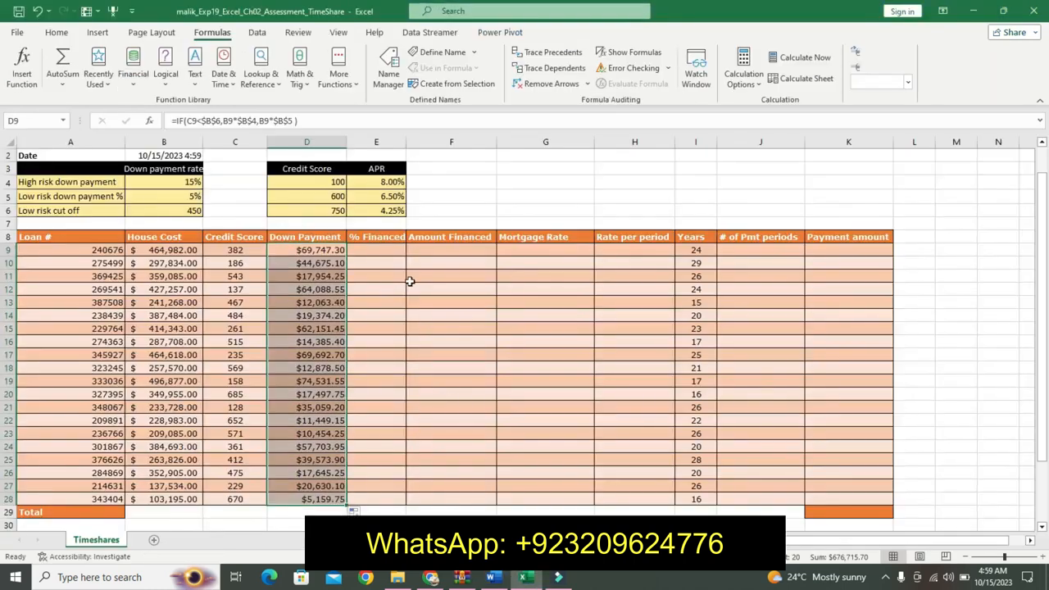
pyautogui.click(375, 250)
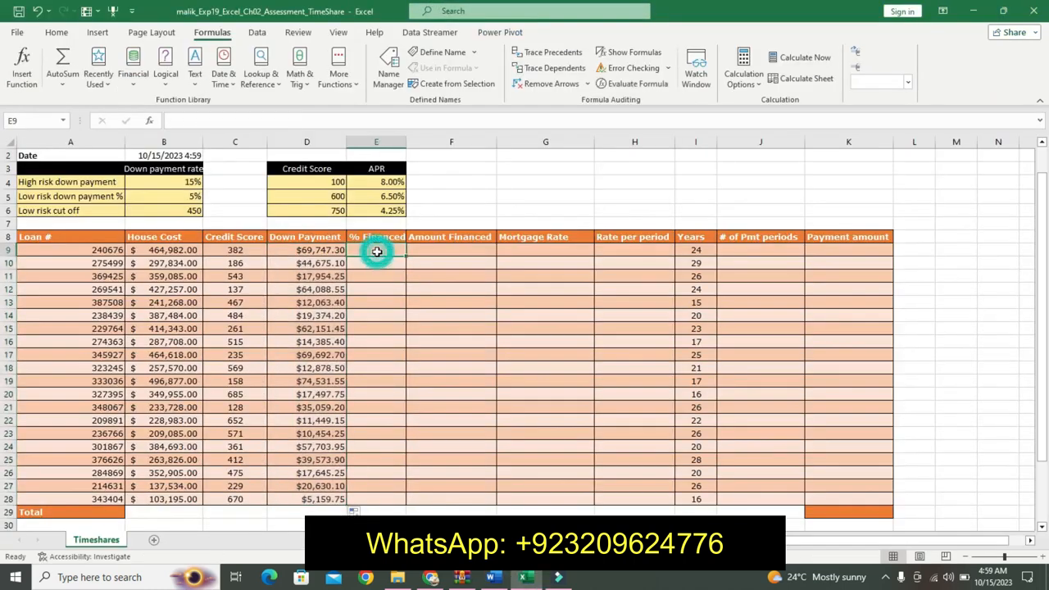
pyautogui.click(287, 117)
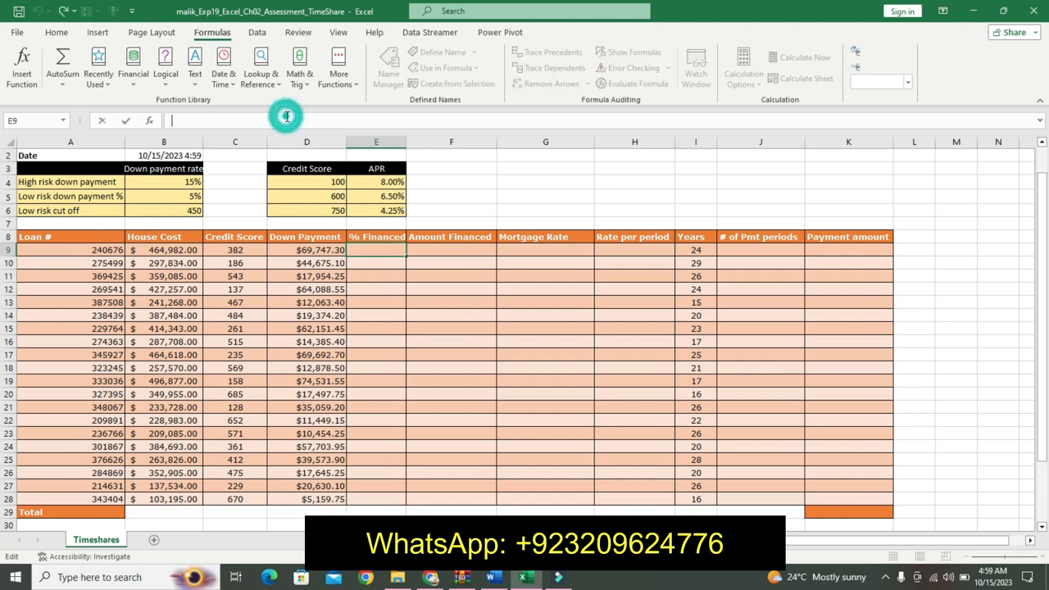
pyautogui.write('=(B9-D9)/B9')
pyautogui.press('Return')
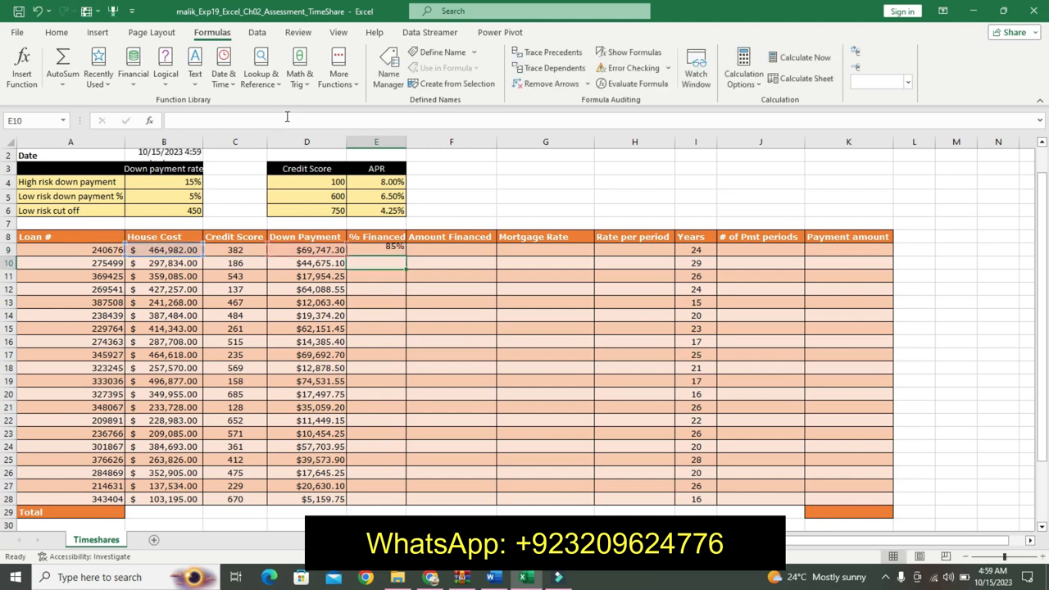
# Fill the % Financed formula from E9 through E28 without formatting, checking instruction 4 in Word.
pyautogui.click(390, 252)
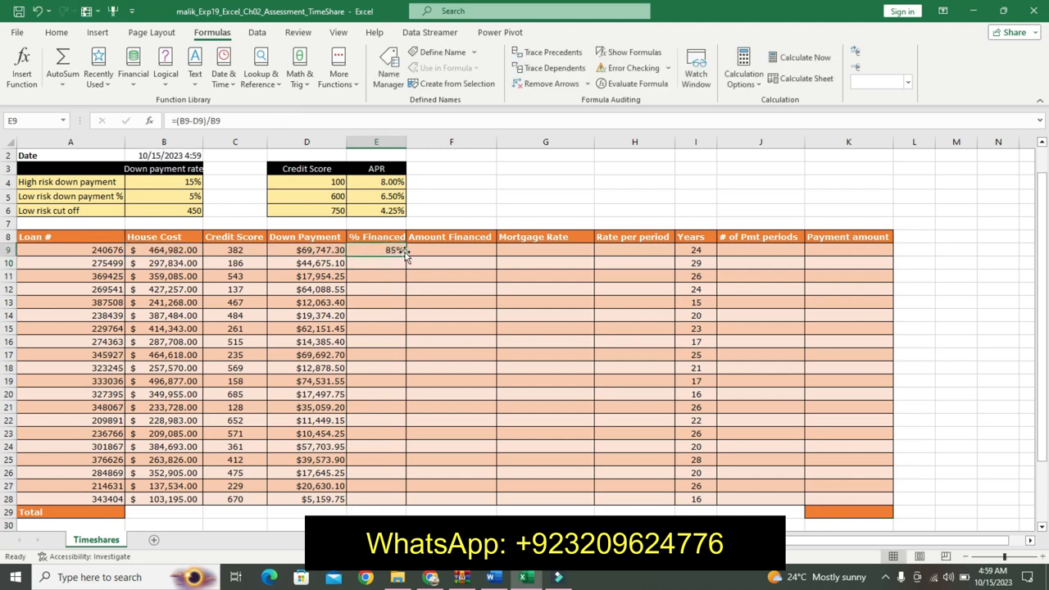
pyautogui.moveTo(404, 253); pyautogui.dragTo(389, 446)
pyautogui.click(491, 577)
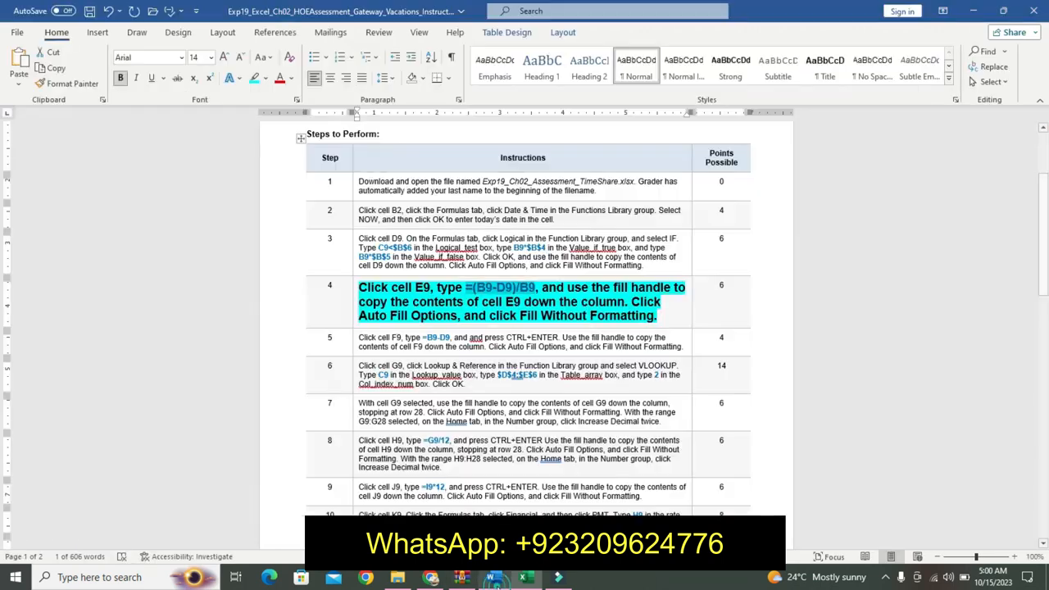
pyautogui.click(523, 578)
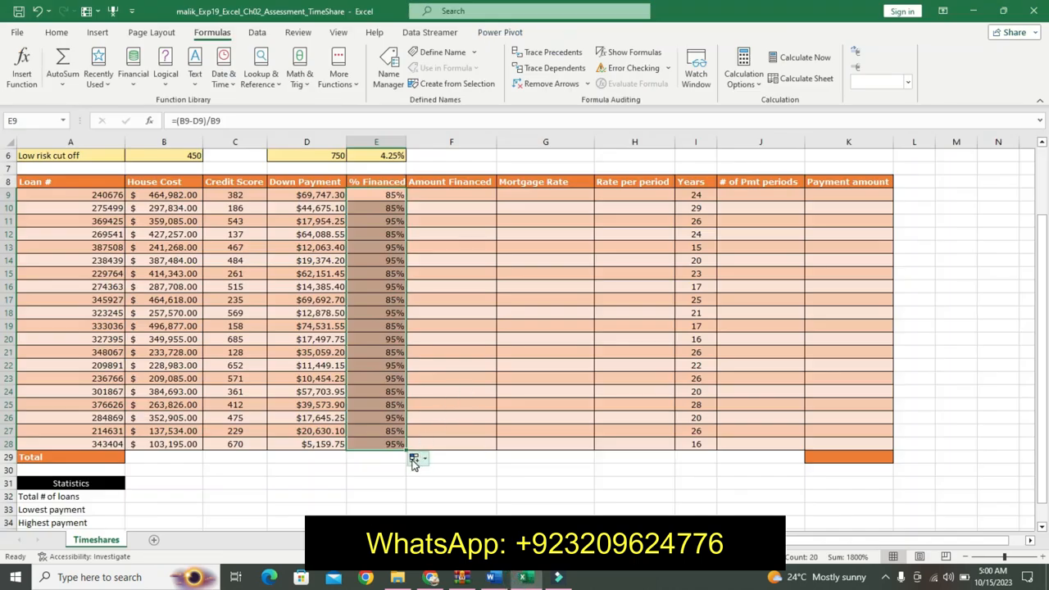
pyautogui.click(414, 458)
pyautogui.click(416, 505)
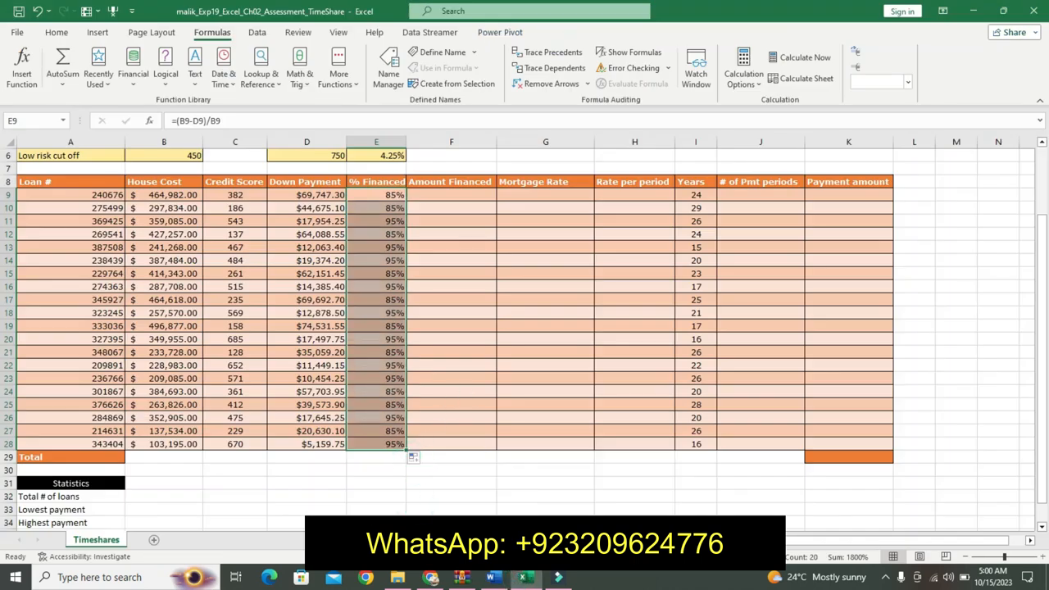
# Switch to the Word instructions and undo the size, bold and highlight formatting of instruction 4.
pyautogui.click(491, 578)
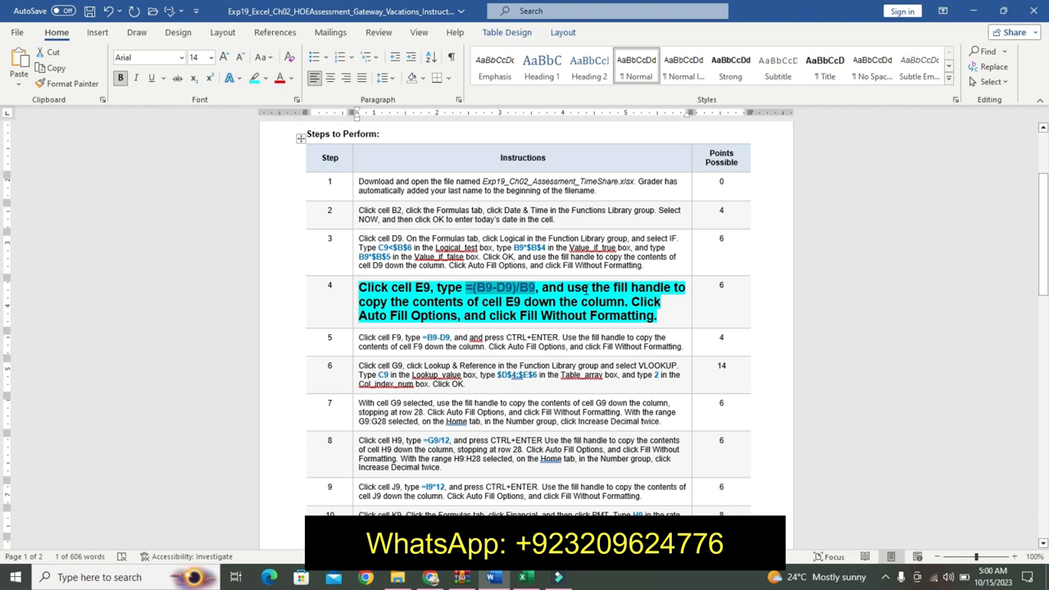
pyautogui.hotkey('ctrl', 'z')
pyautogui.hotkey('ctrl', 'z')
pyautogui.hotkey('ctrl', 'z')
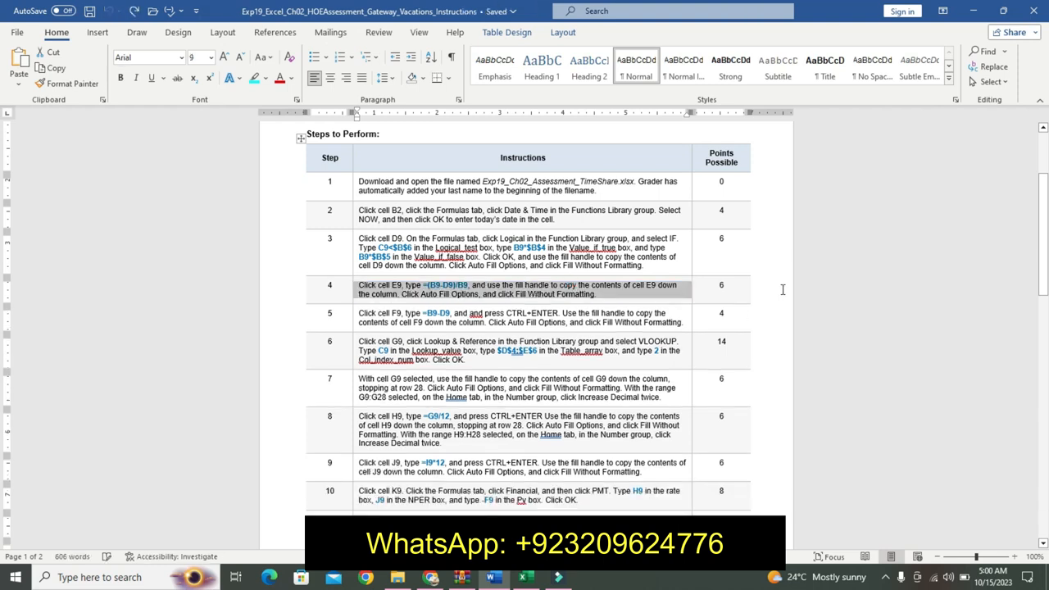
# Format the text of instruction 5 in the steps table as 16-point bold with turquoise highlighting.
pyautogui.click(355, 322)
pyautogui.click(431, 280)
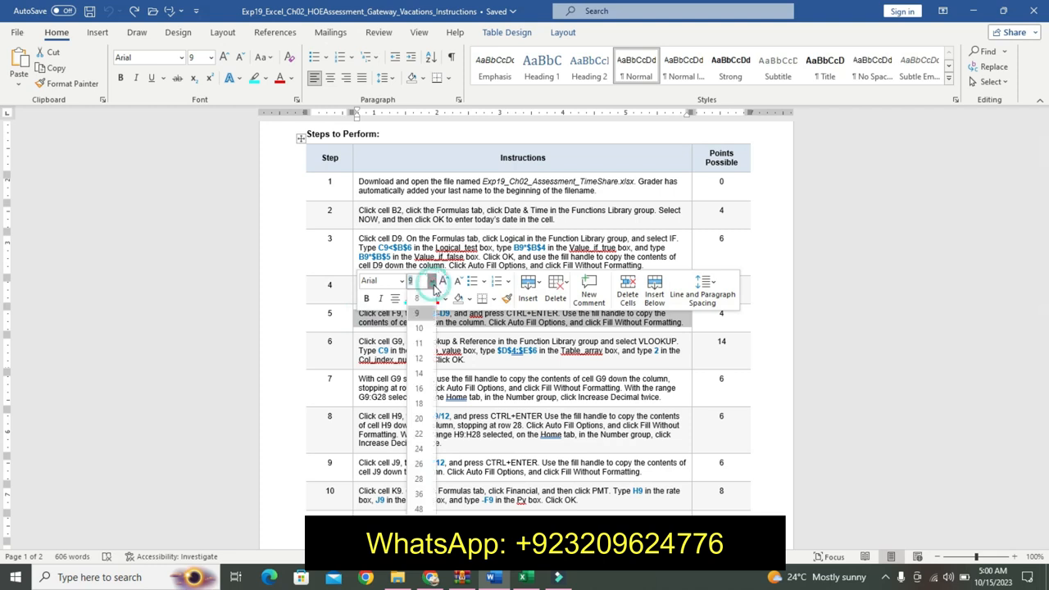
pyautogui.click(421, 389)
pyautogui.click(367, 298)
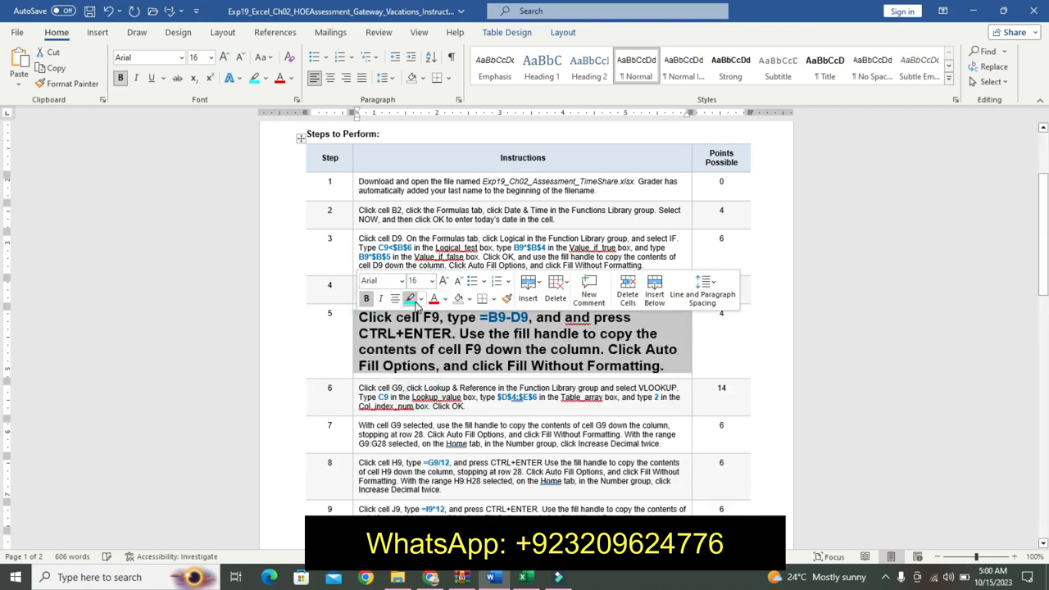
pyautogui.click(410, 300)
pyautogui.click(402, 365)
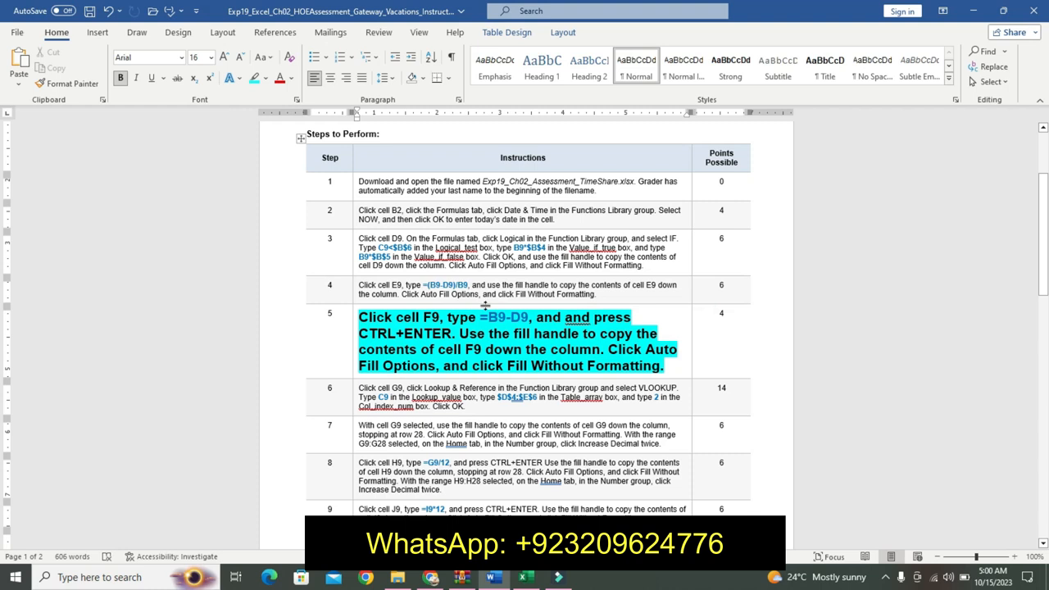
# Copy =B9-D9 from instruction 5 in Word and enter it in cell F9 of the Excel workbook, keeping F9 selected.
pyautogui.moveTo(480, 317); pyautogui.dragTo(531, 319)
pyautogui.hotkey('ctrl', 'c')
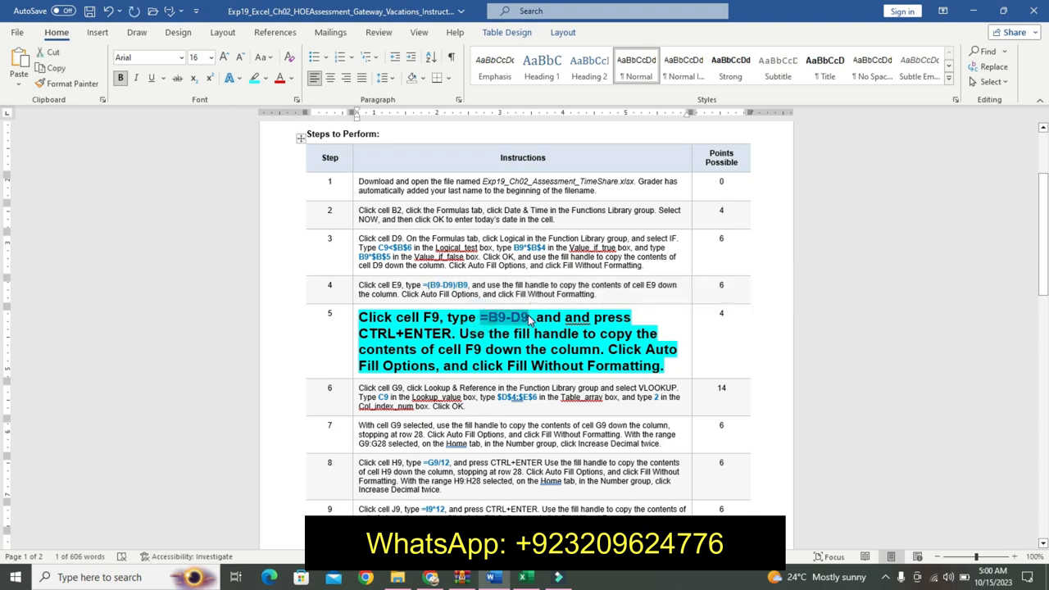
pyautogui.click(526, 577)
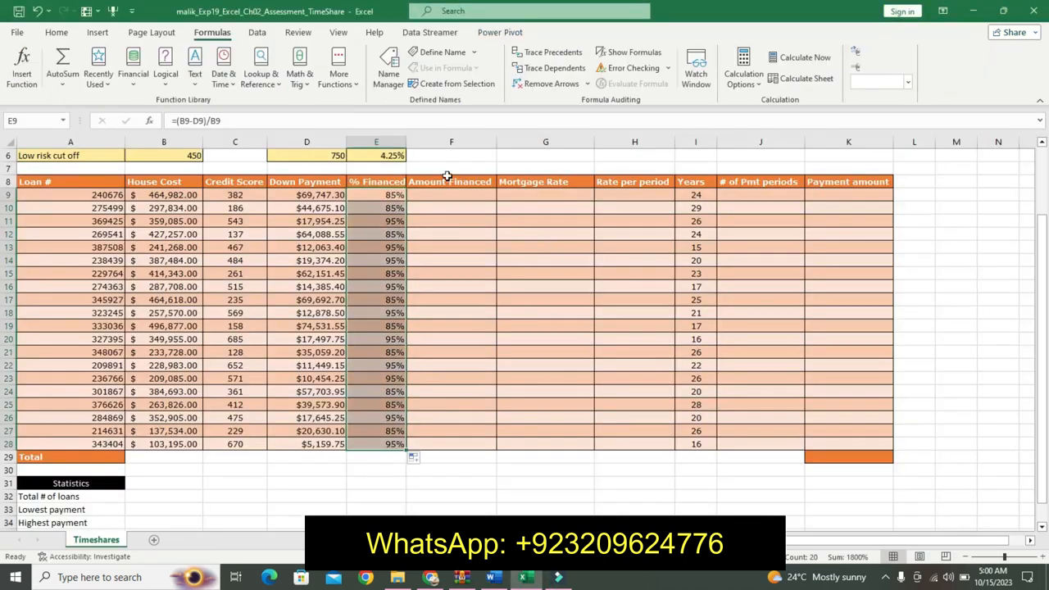
pyautogui.click(453, 200)
pyautogui.click(366, 121)
pyautogui.hotkey('ctrl', 'v')
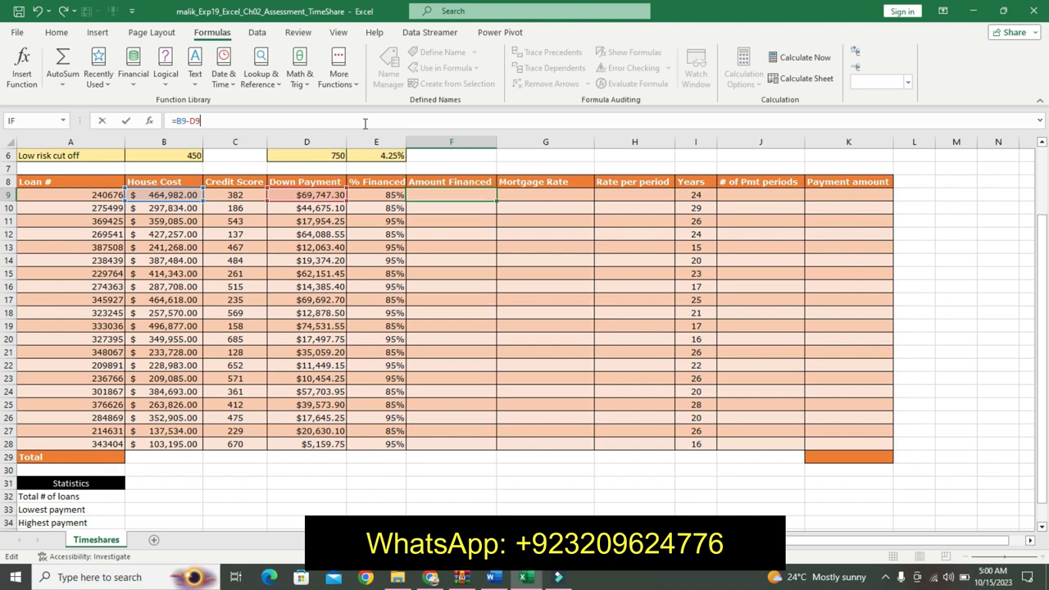
pyautogui.hotkey('ctrl', 'Return')
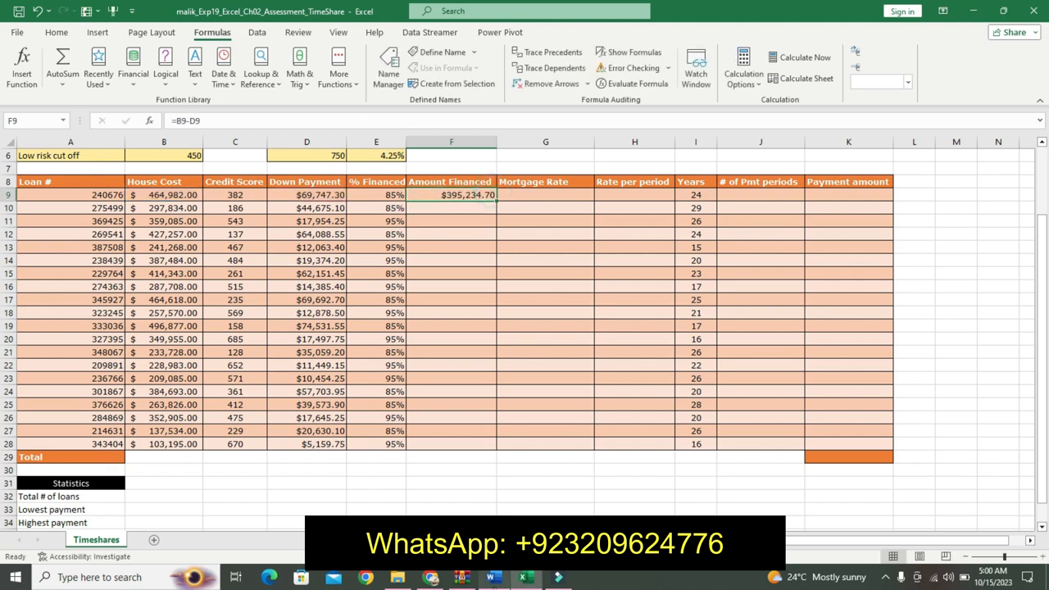
# Fill the Amount Financed formula from F9 through F28 without formatting, checking instruction 5 in Word.
pyautogui.click(492, 577)
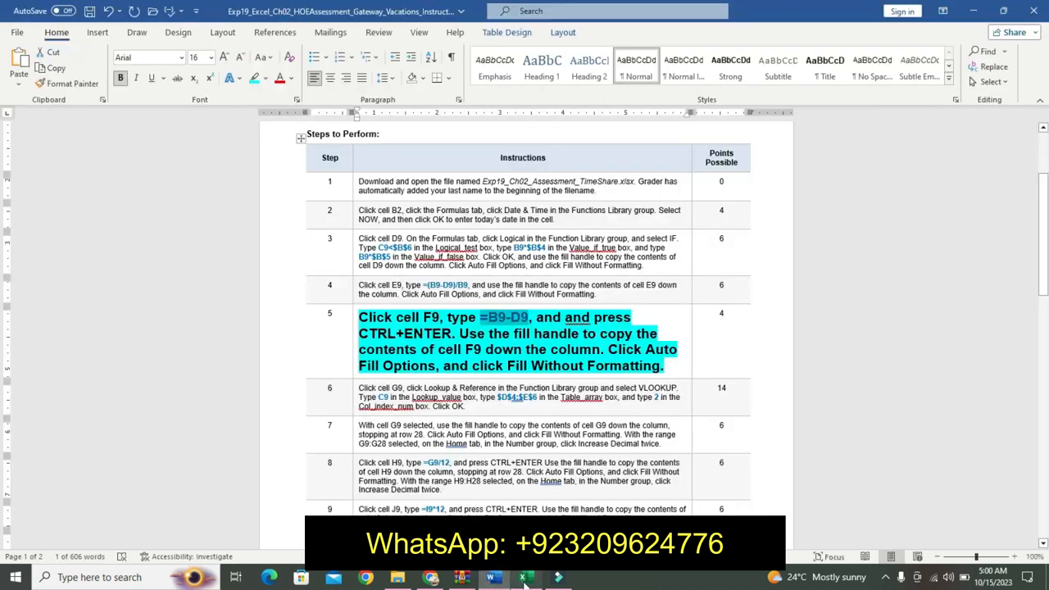
pyautogui.click(525, 582)
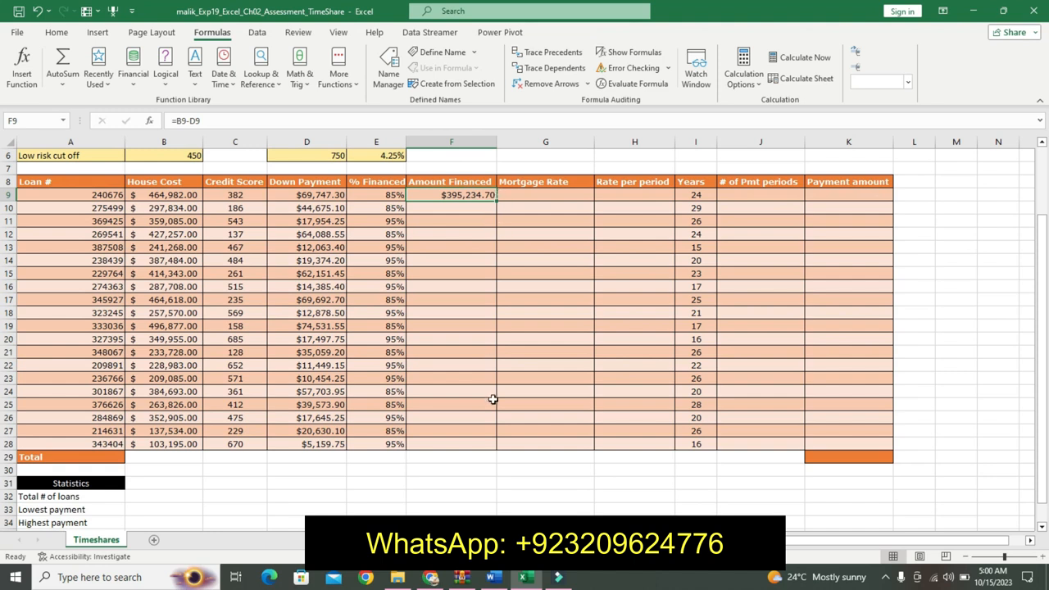
pyautogui.click(492, 578)
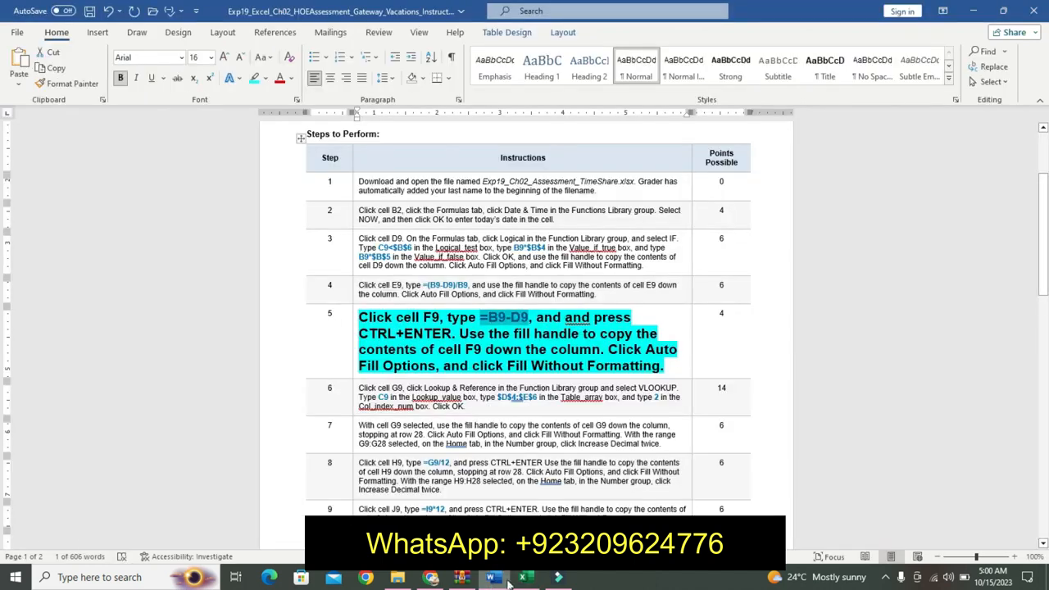
pyautogui.click(524, 577)
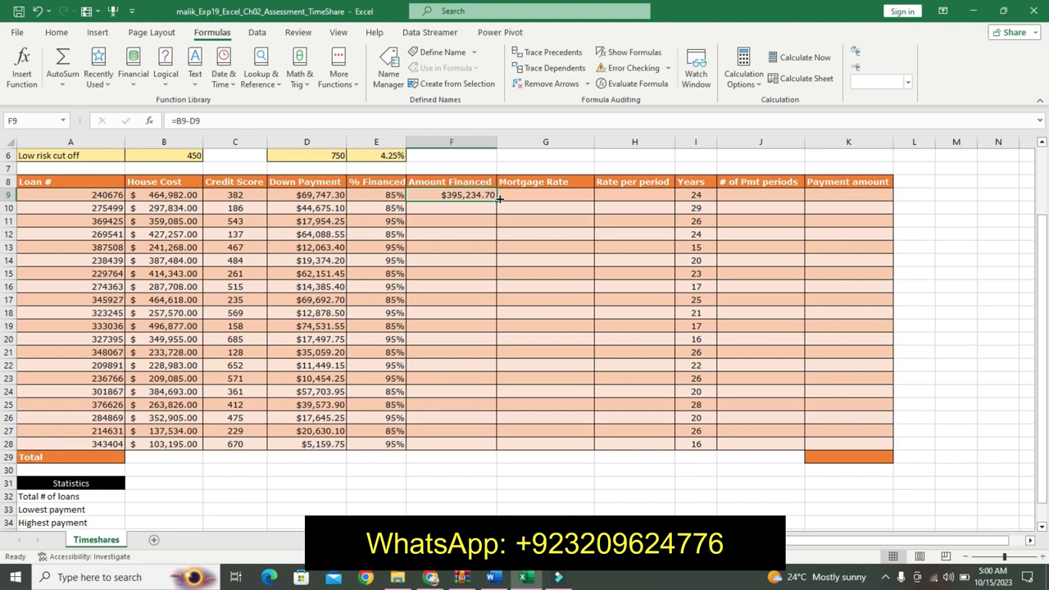
pyautogui.moveTo(497, 200); pyautogui.dragTo(496, 451)
pyautogui.click(506, 459)
pyautogui.click(541, 501)
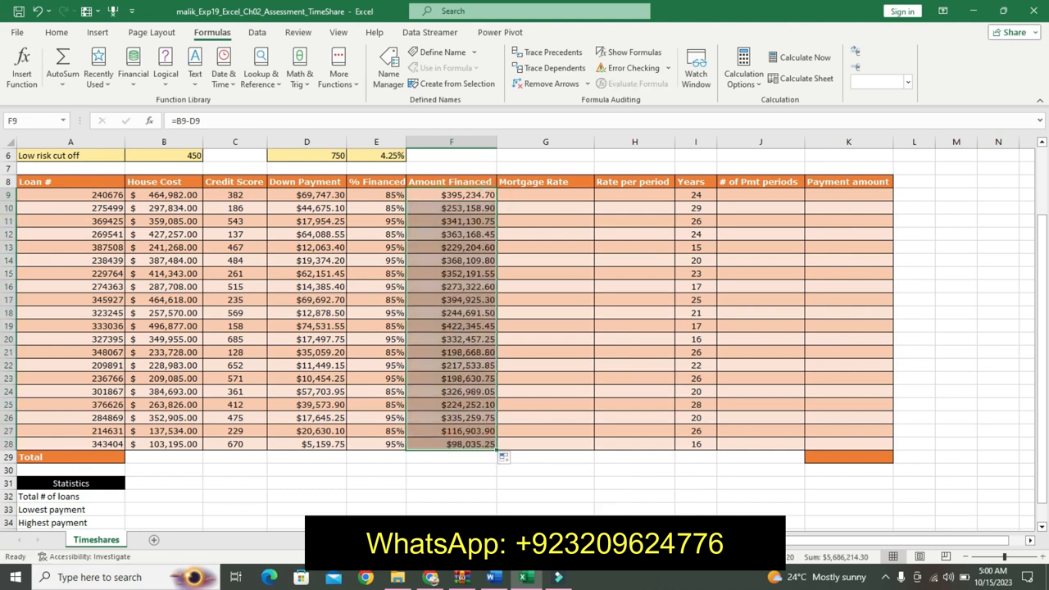
# Switch to the Word instructions and undo the size, bold and highlight formatting of instruction 5.
pyautogui.click(492, 578)
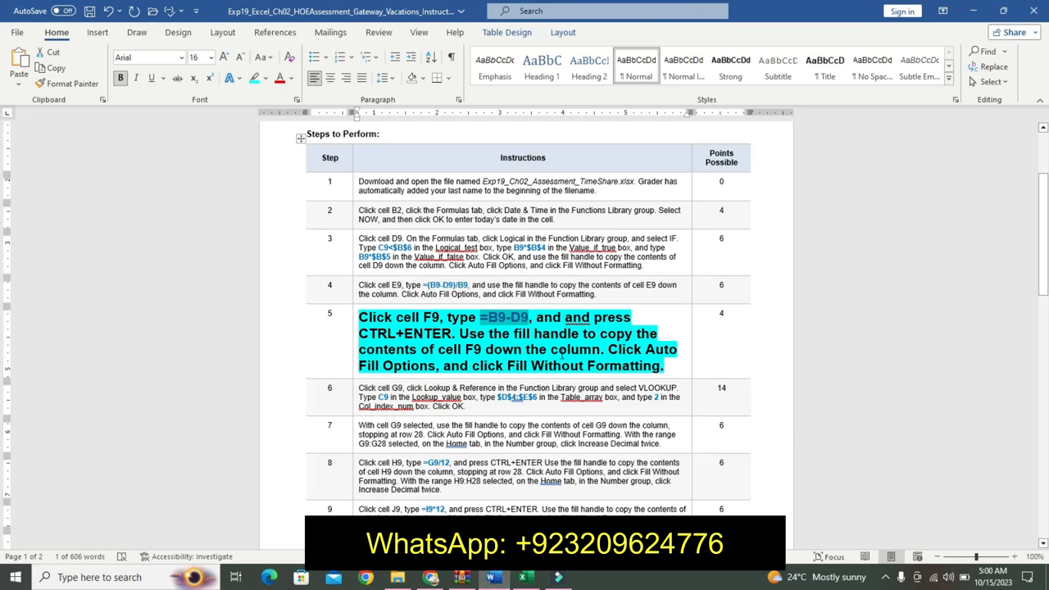
pyautogui.hotkey('ctrl', 'z')
pyautogui.hotkey('ctrl', 'z')
pyautogui.hotkey('ctrl', 'z')
# Format the text of instruction 6 in the steps table as 12-point bold with turquoise highlighting.
pyautogui.click(372, 342)
pyautogui.click(354, 352)
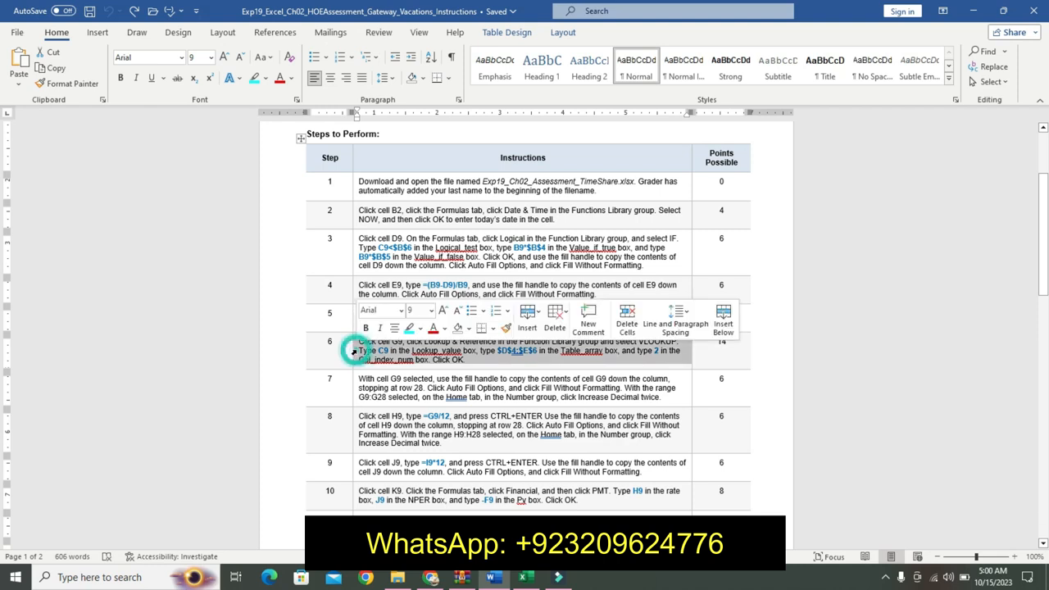
pyautogui.click(431, 309)
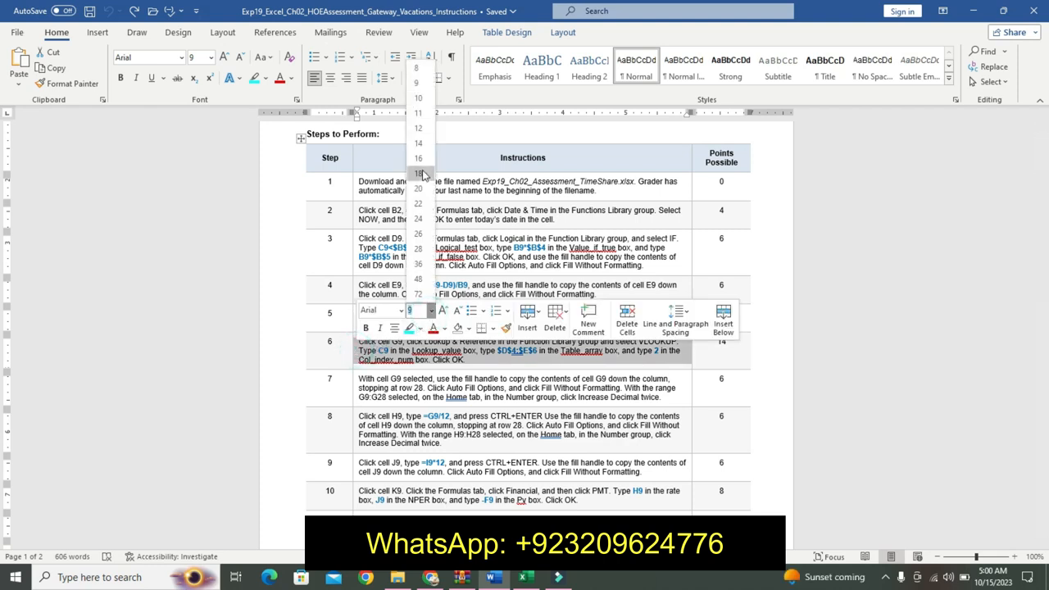
pyautogui.click(421, 127)
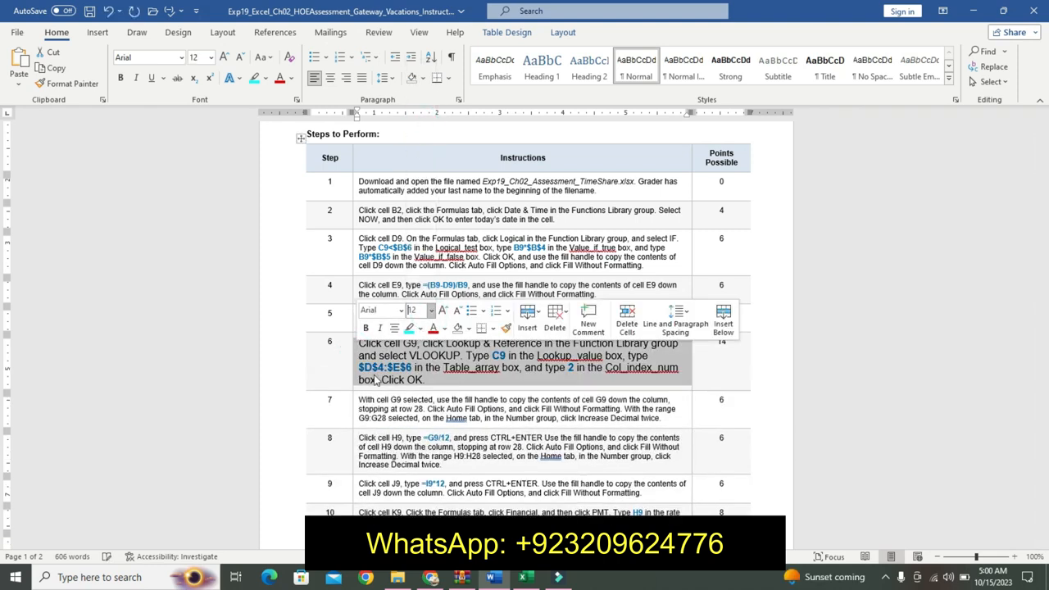
pyautogui.click(366, 328)
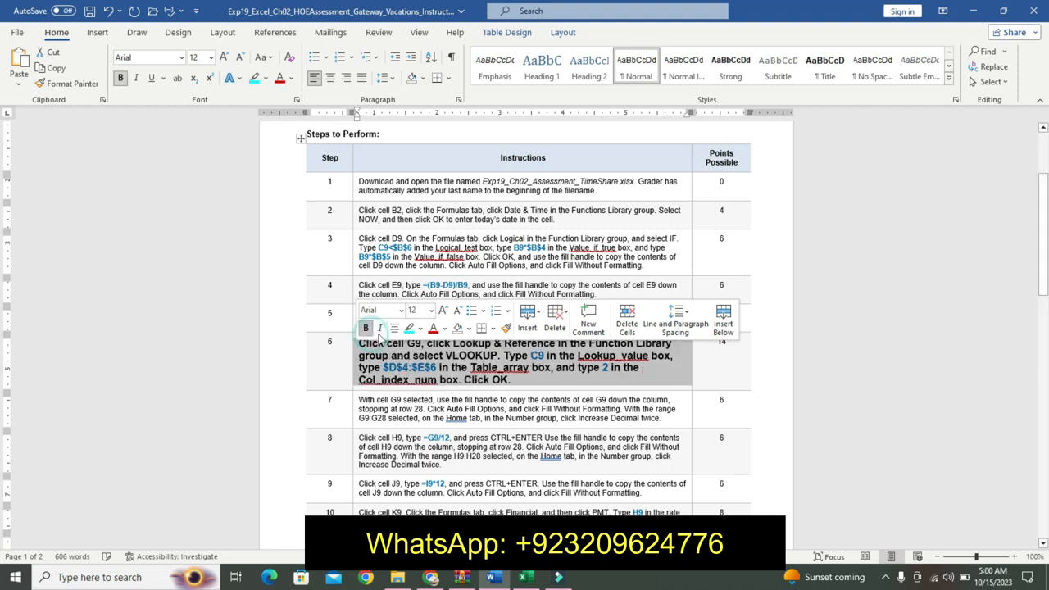
pyautogui.click(409, 328)
pyautogui.click(371, 340)
pyautogui.tripleClick(369, 343)
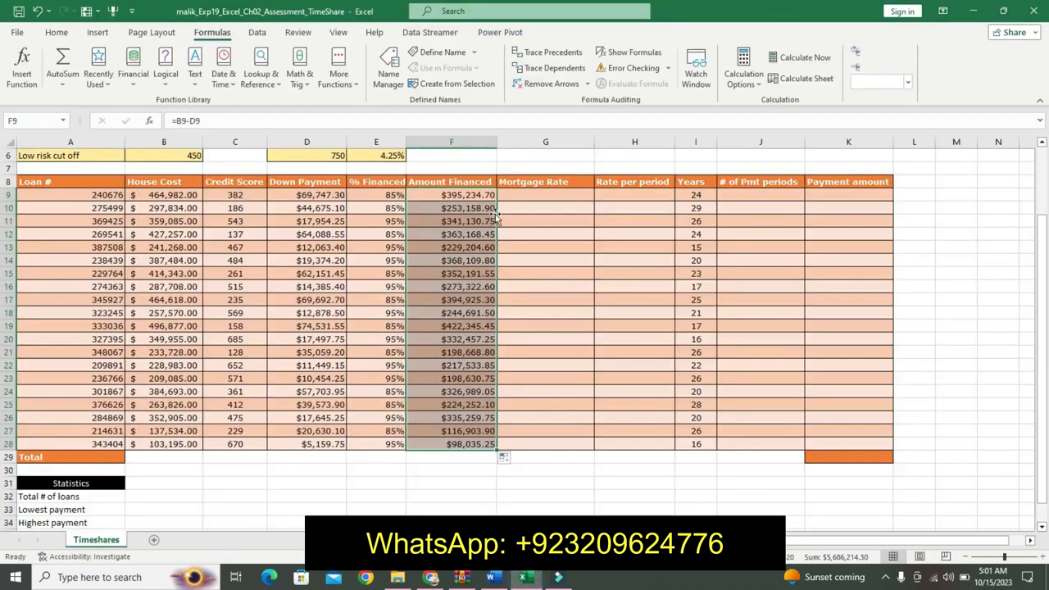
# Switch to the Excel workbook and start a VLOOKUP function in cell G9, checking instruction 6 in Word.
pyautogui.click(525, 577)
pyautogui.click(537, 197)
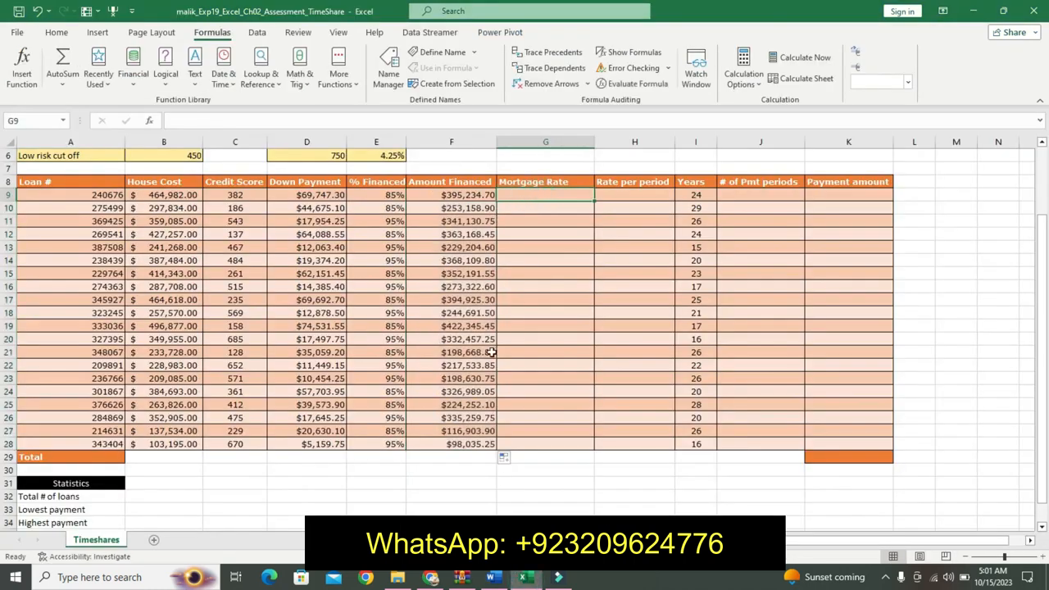
pyautogui.click(492, 577)
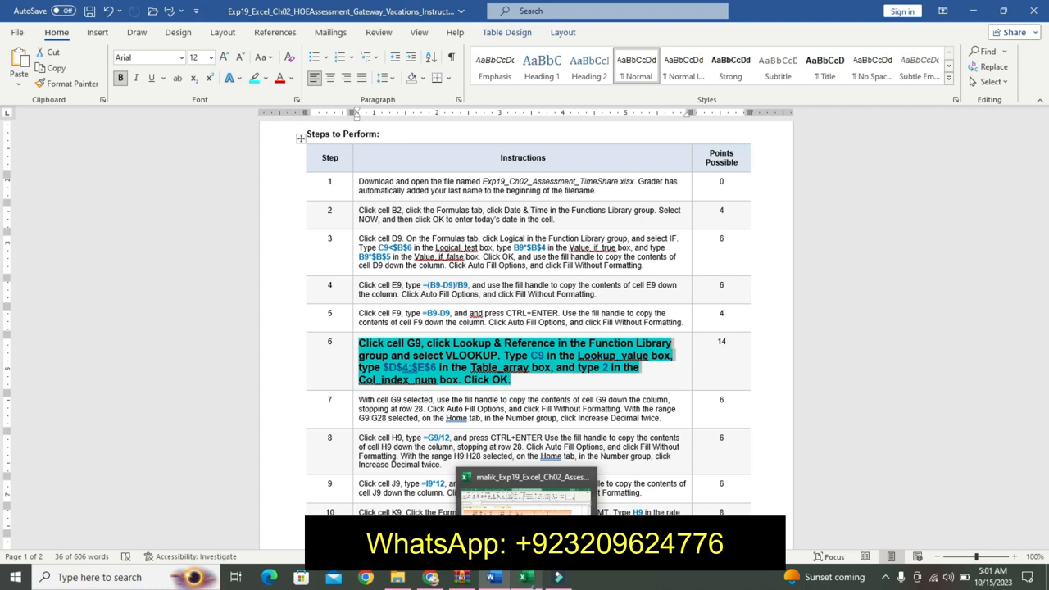
pyautogui.click(525, 578)
pyautogui.click(261, 78)
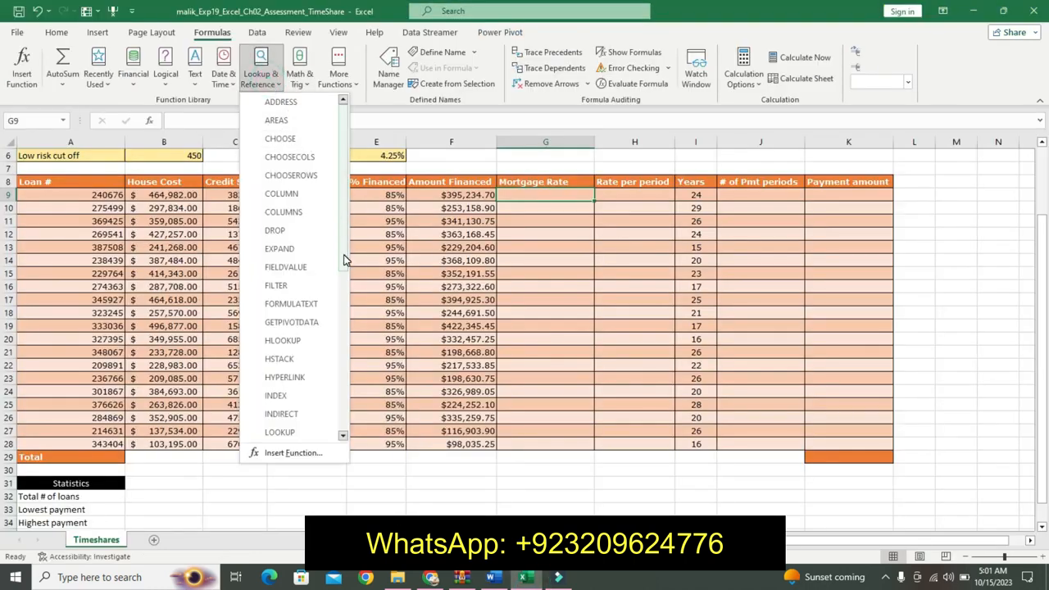
pyautogui.moveTo(345, 263); pyautogui.dragTo(344, 396)
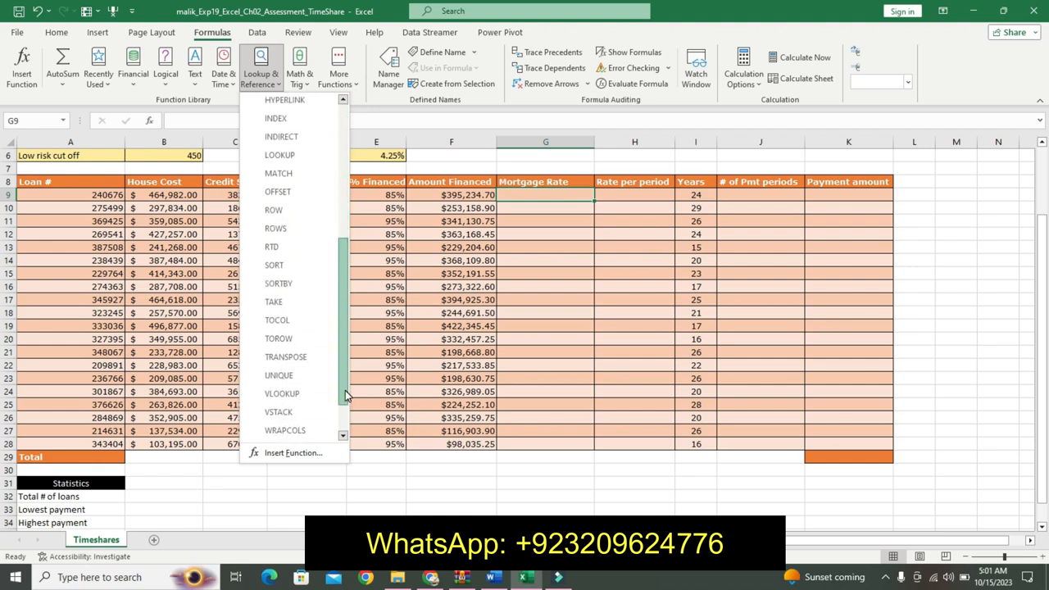
pyautogui.click(282, 393)
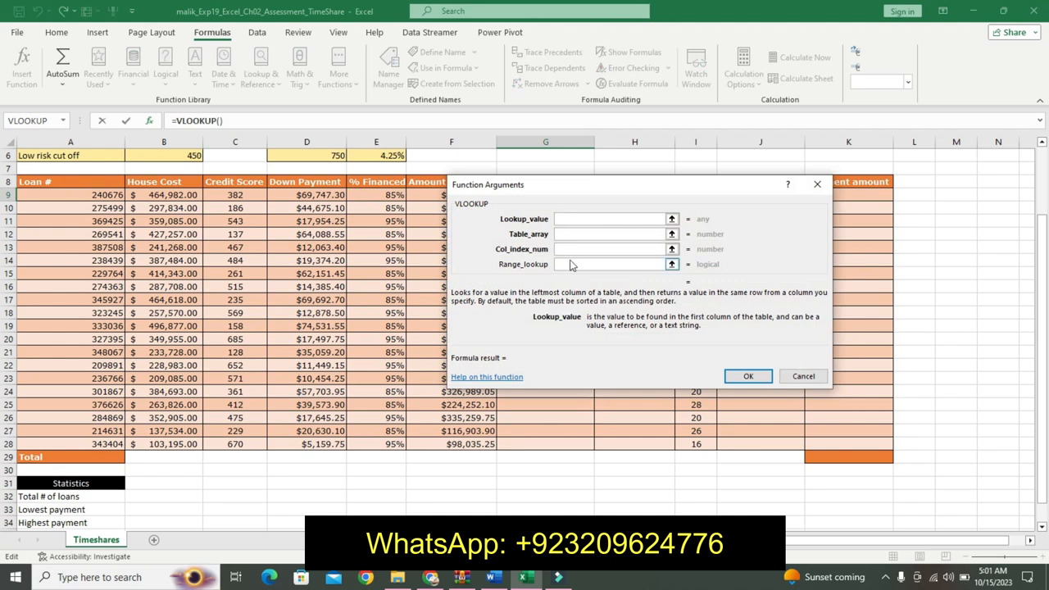
# Copy C9 from instruction 6 in Word and enter it as the VLOOKUP Lookup_value in Excel.
pyautogui.click(535, 579)
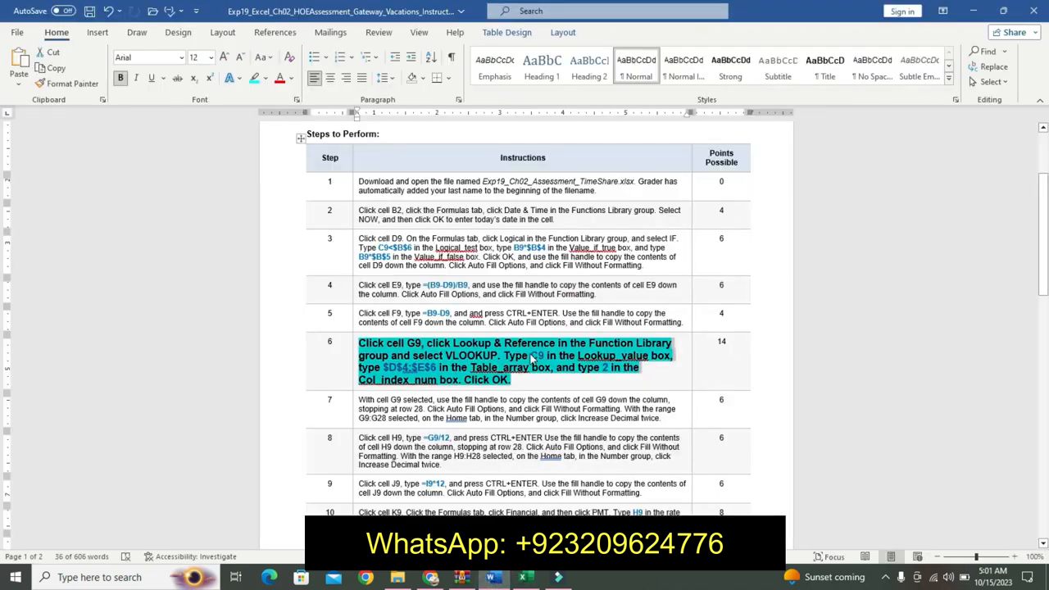
pyautogui.click(532, 357)
pyautogui.moveTo(532, 356); pyautogui.dragTo(545, 358)
pyautogui.hotkey('ctrl', 'c')
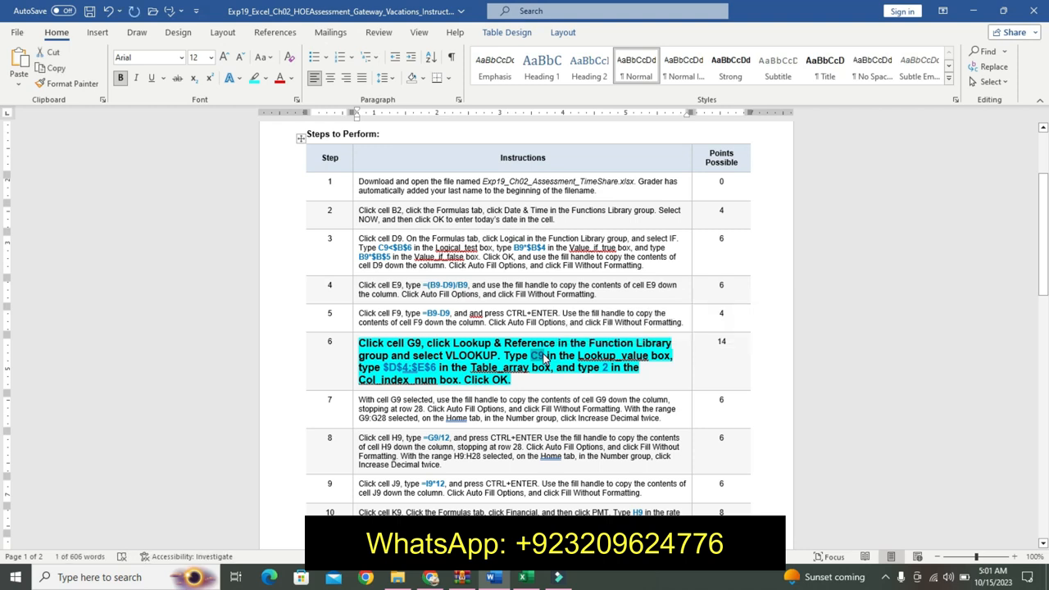
pyautogui.click(522, 577)
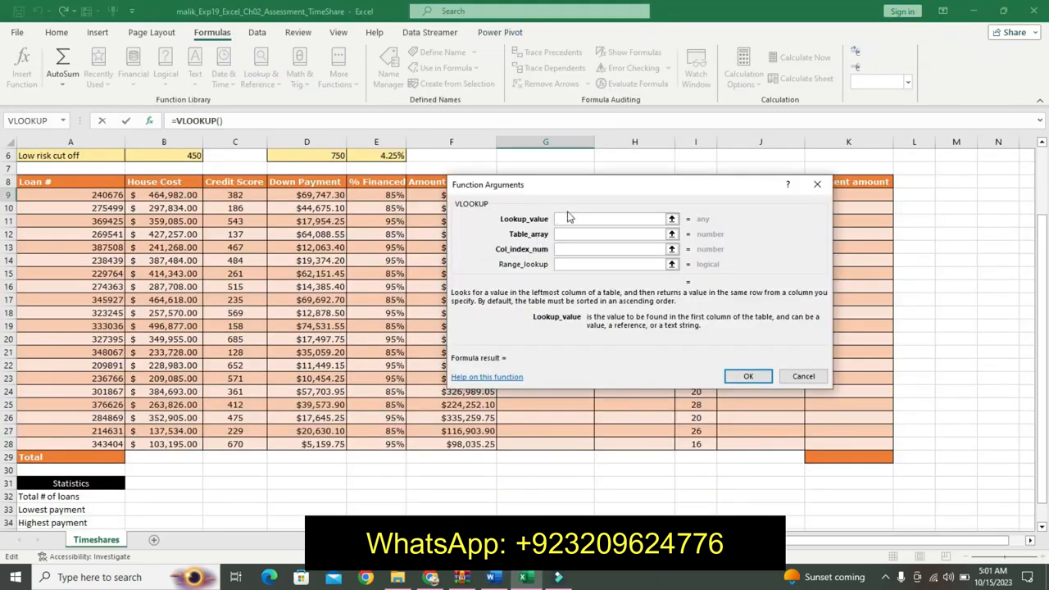
pyautogui.hotkey('ctrl', 'v')
# Copy $D$4:$E$6 from instruction 6 in Word and enter it as the VLOOKUP Table_array in Excel.
pyautogui.click(572, 235)
pyautogui.click(491, 577)
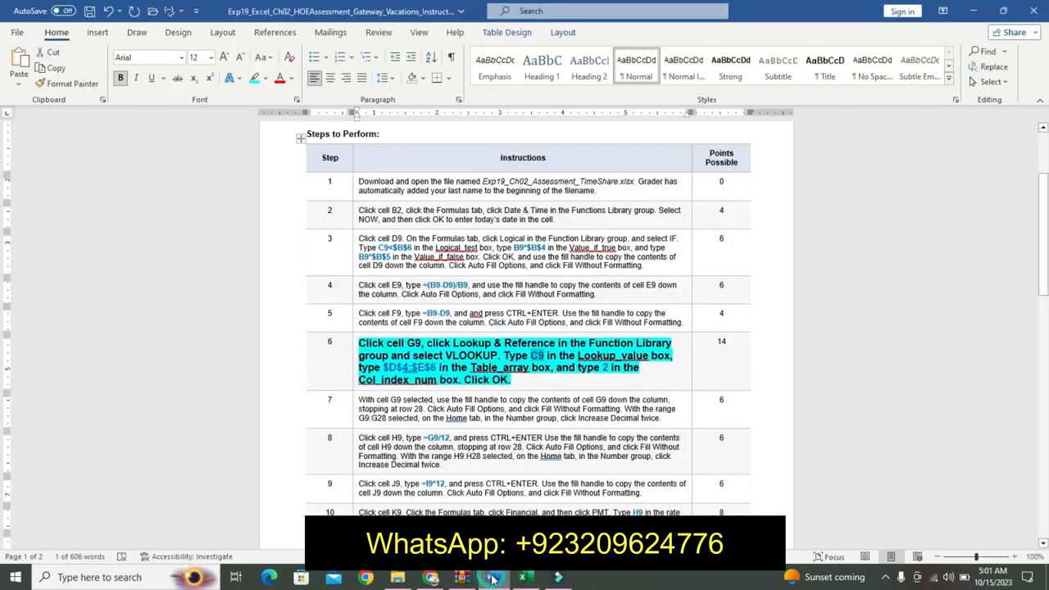
pyautogui.moveTo(385, 368); pyautogui.dragTo(439, 368)
pyautogui.click(396, 367)
pyautogui.hotkey('ctrl', 'c')
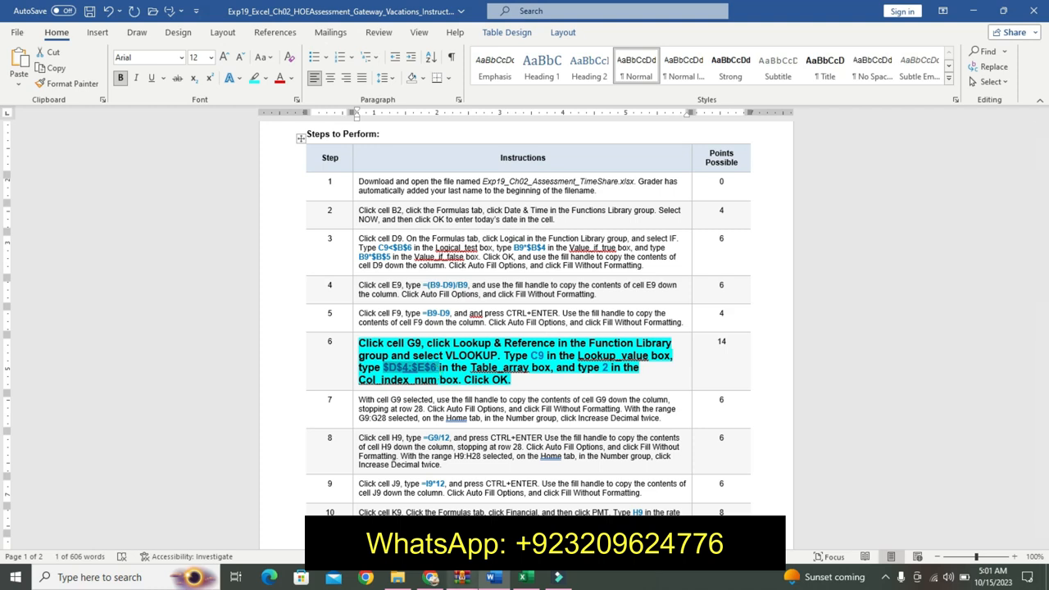
pyautogui.click(525, 578)
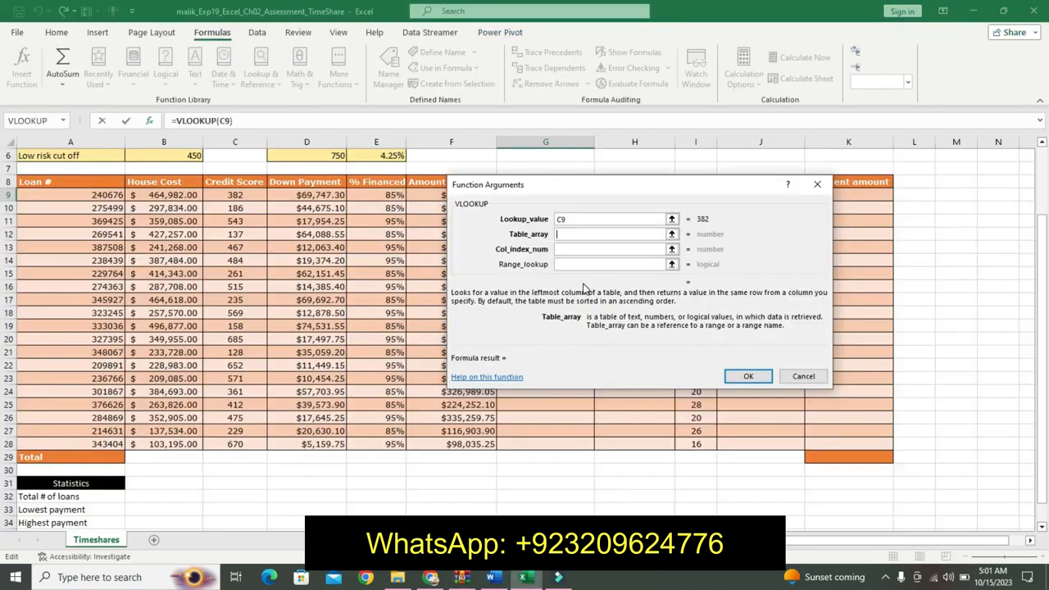
pyautogui.click(564, 236)
pyautogui.hotkey('ctrl', 'v')
# Set the VLOOKUP Col_index_num to 2 as given in Word's instruction 6 and complete the function in G9.
pyautogui.click(571, 250)
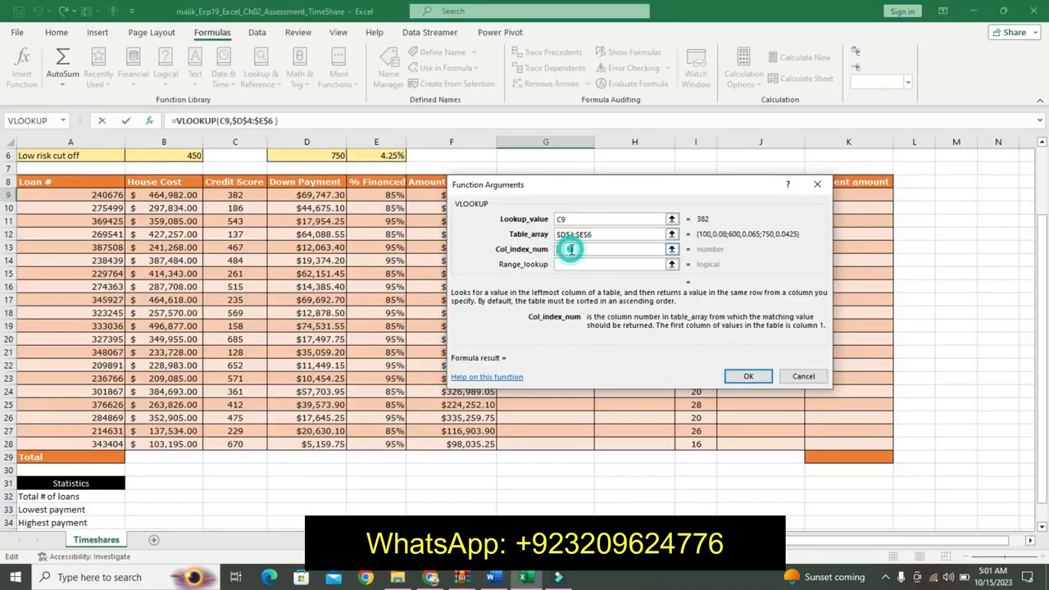
pyautogui.click(492, 577)
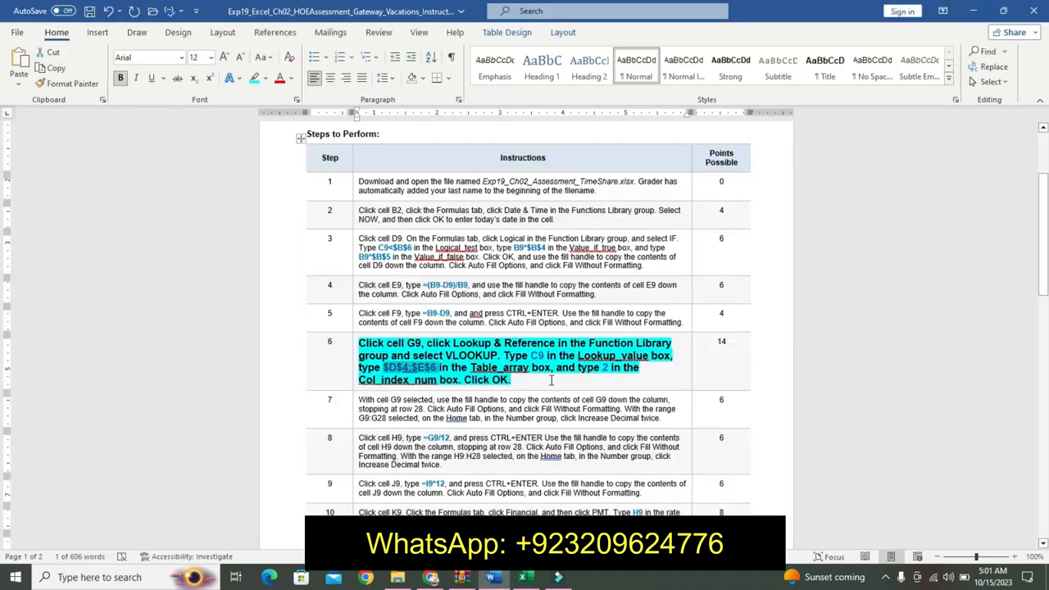
pyautogui.moveTo(604, 367); pyautogui.dragTo(615, 370)
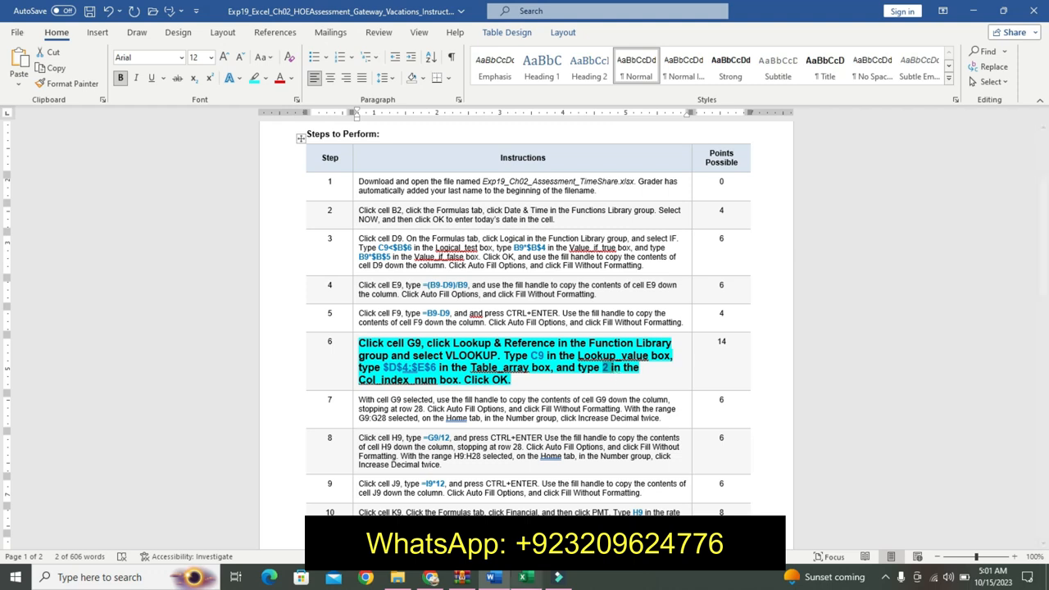
pyautogui.moveTo(525, 577)
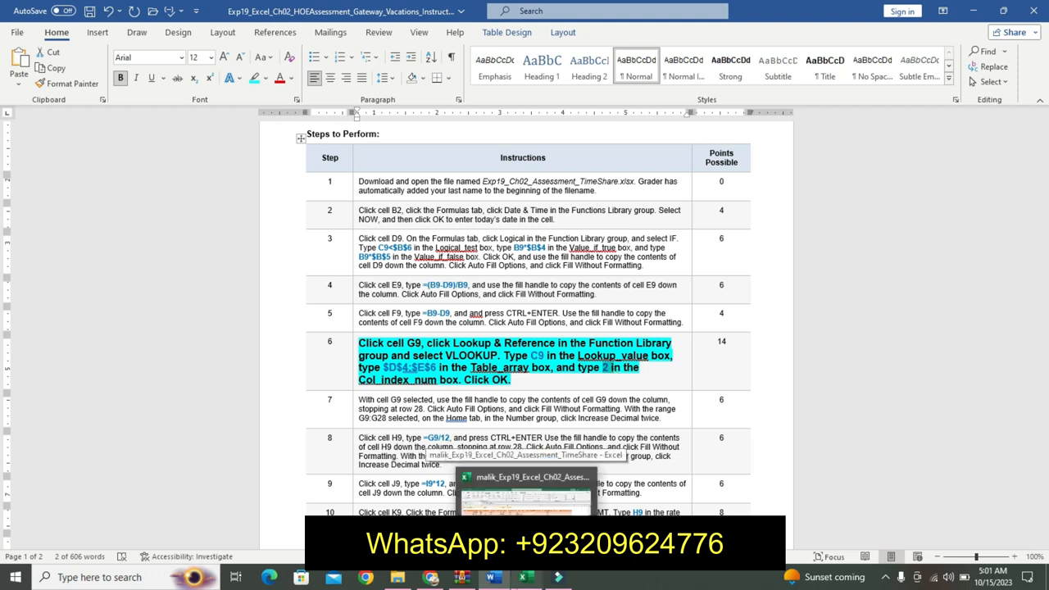
pyautogui.click(524, 500)
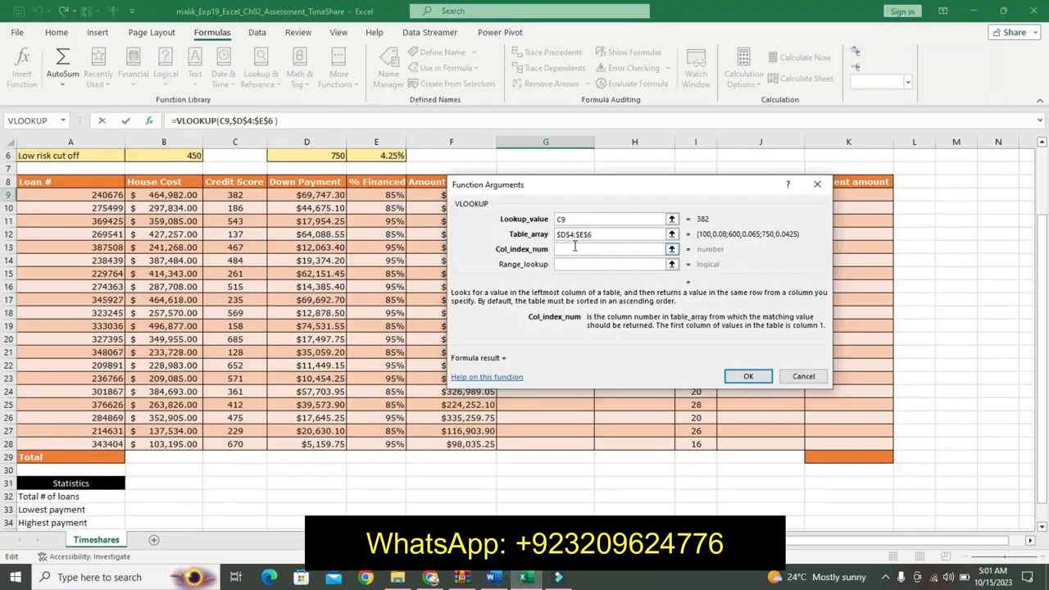
pyautogui.write('2 i')
pyautogui.press('BackSpace')
pyautogui.press('BackSpace')
pyautogui.click(492, 577)
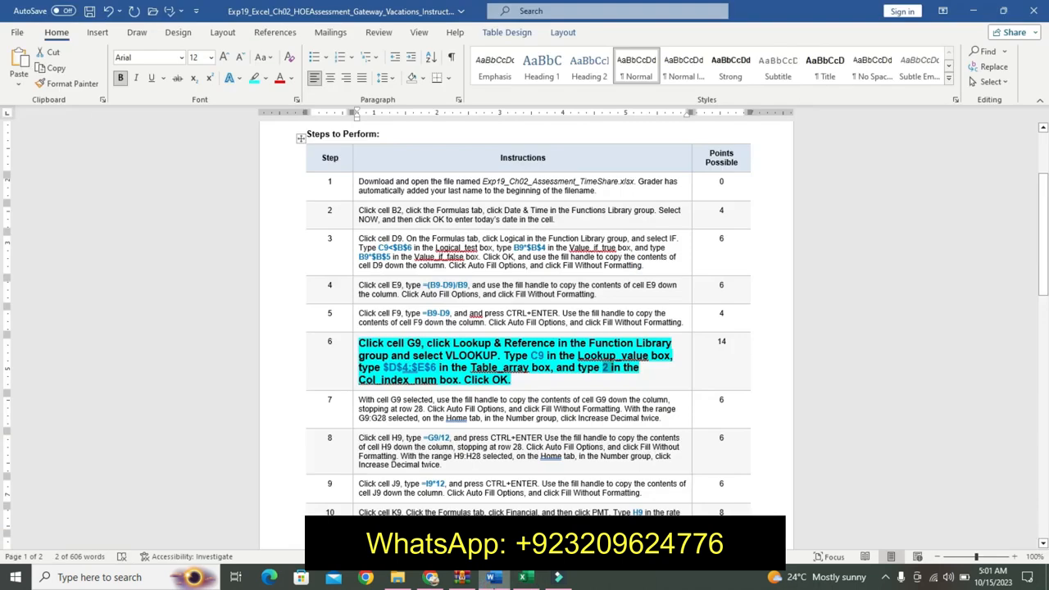
pyautogui.click(516, 582)
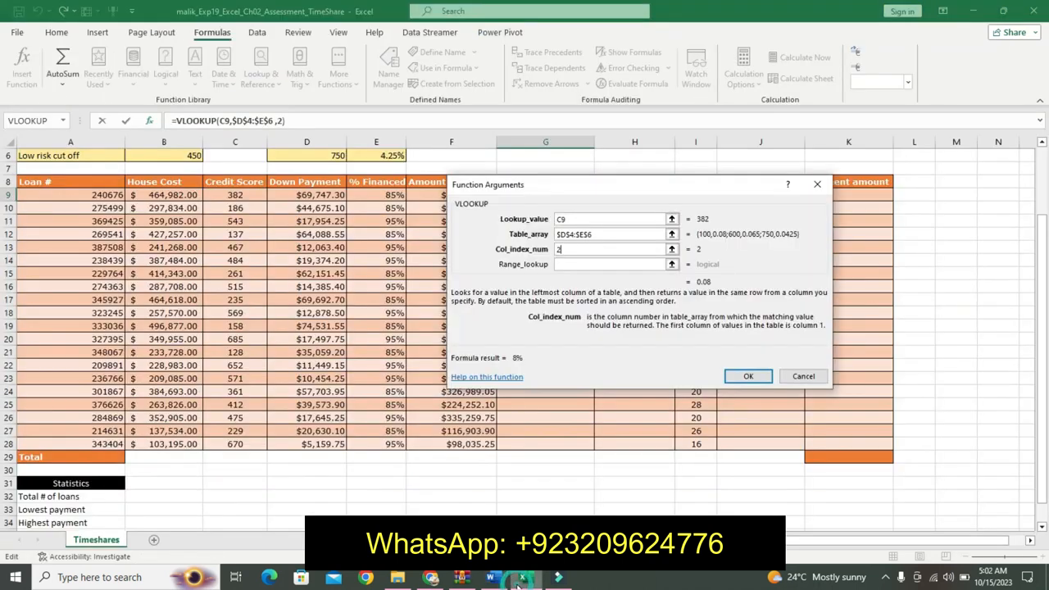
pyautogui.click(747, 376)
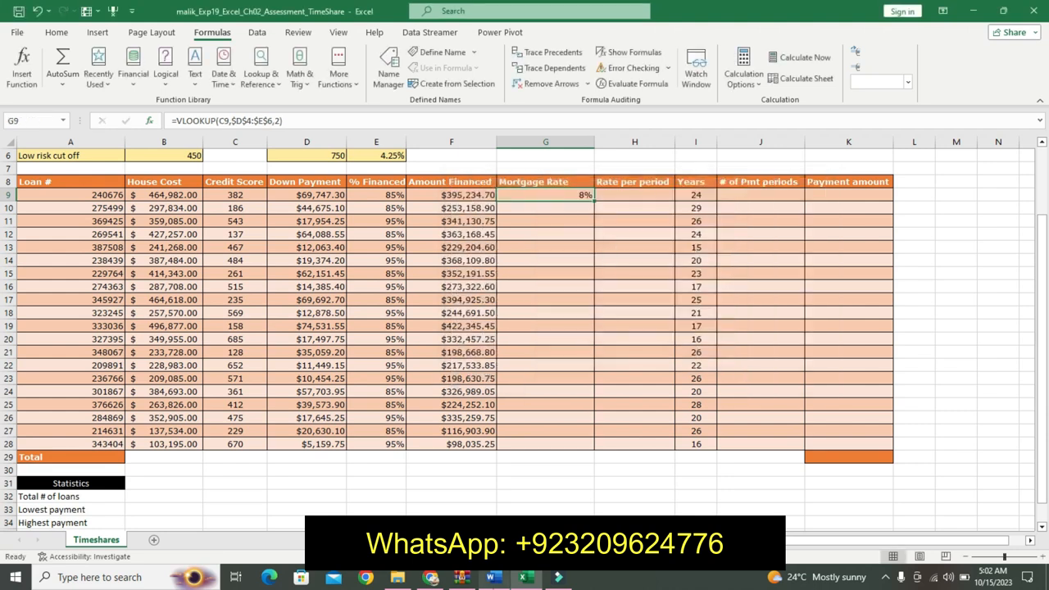
# Switch to the Word instructions and undo the size, bold and highlight formatting of instruction 6.
pyautogui.click(493, 578)
pyautogui.moveTo(517, 582)
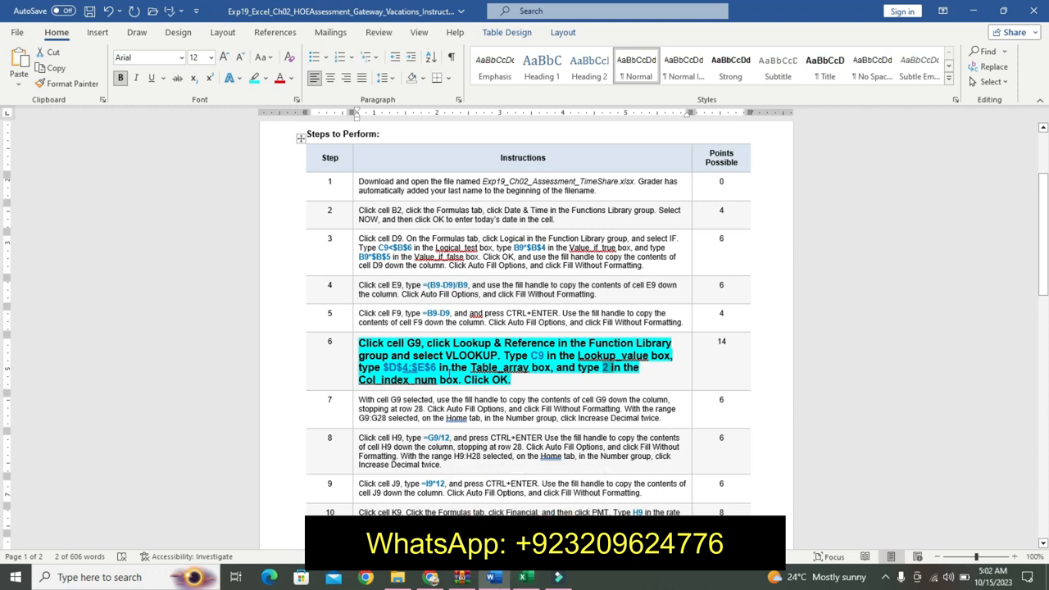
pyautogui.hotkey('ctrl', 'z')
pyautogui.hotkey('ctrl', 'z')
pyautogui.hotkey('ctrl', 'z')
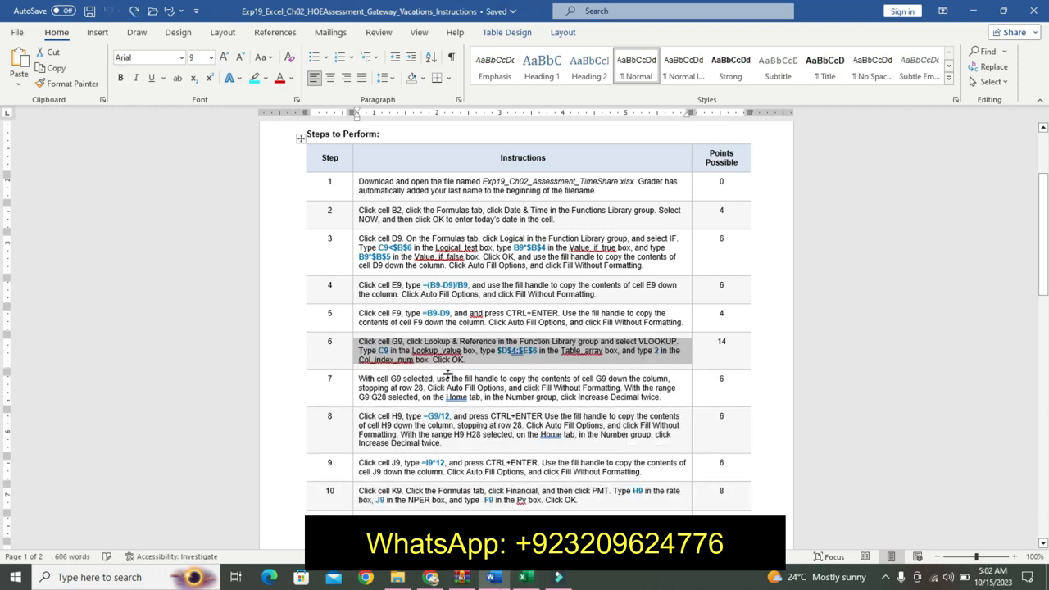
# Format the text of instruction 7 in the steps table as 14-point bold with turquoise highlighting.
pyautogui.click(354, 383)
pyautogui.click(430, 340)
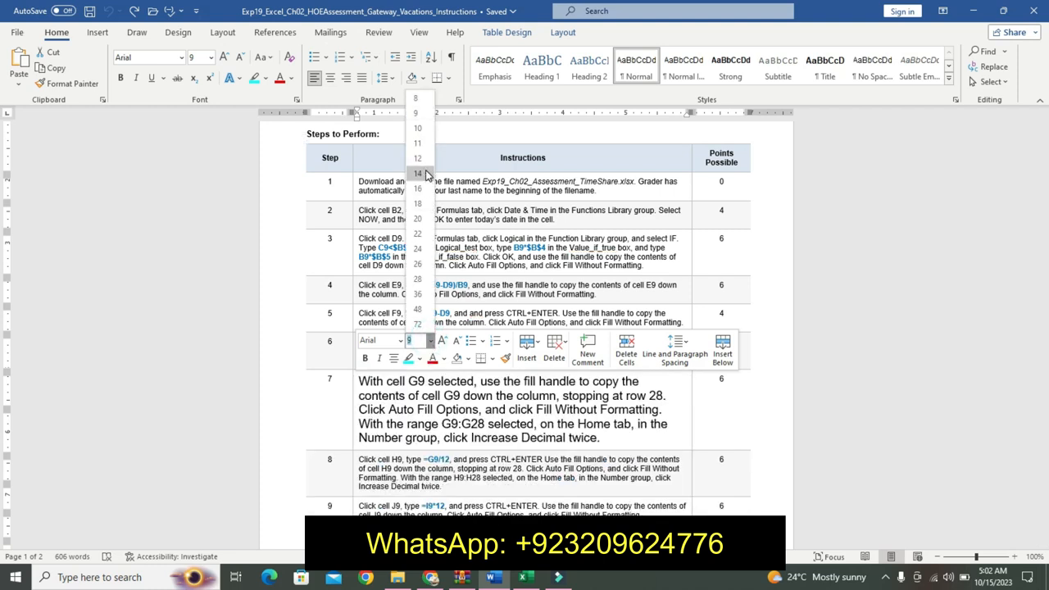
pyautogui.click(418, 173)
pyautogui.click(364, 358)
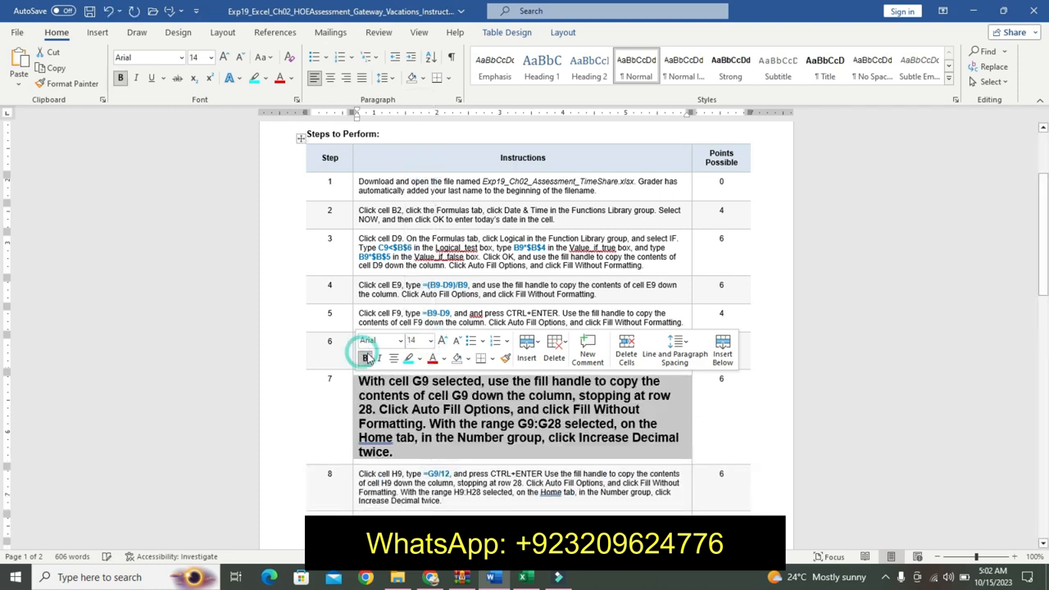
pyautogui.click(409, 358)
pyautogui.click(417, 421)
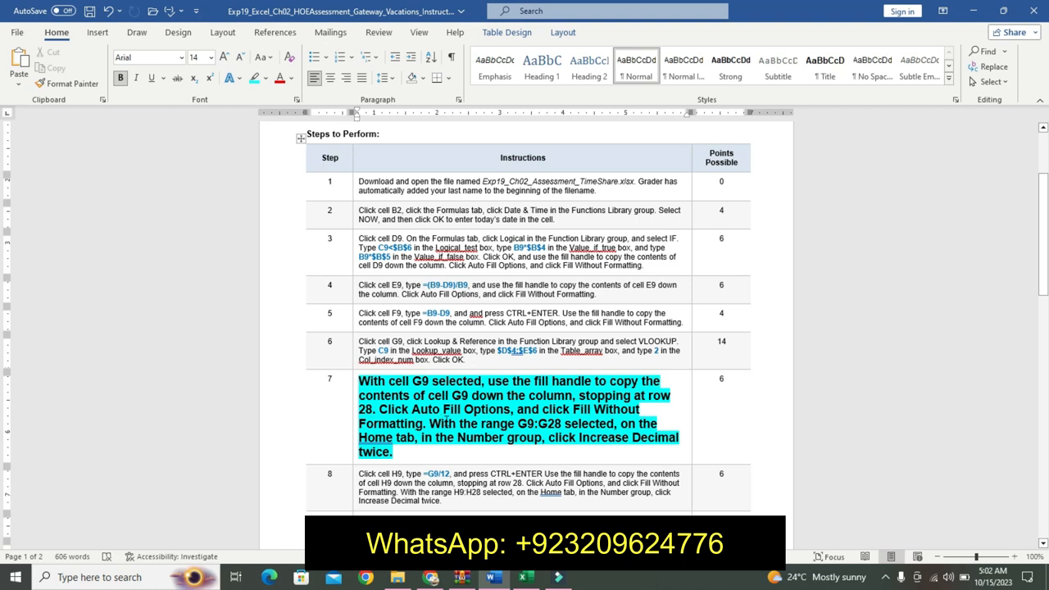
# Switch to Excel and fill the G9 mortgage rate formula down to row 28 using Fill Without Formatting.
pyautogui.click(521, 578)
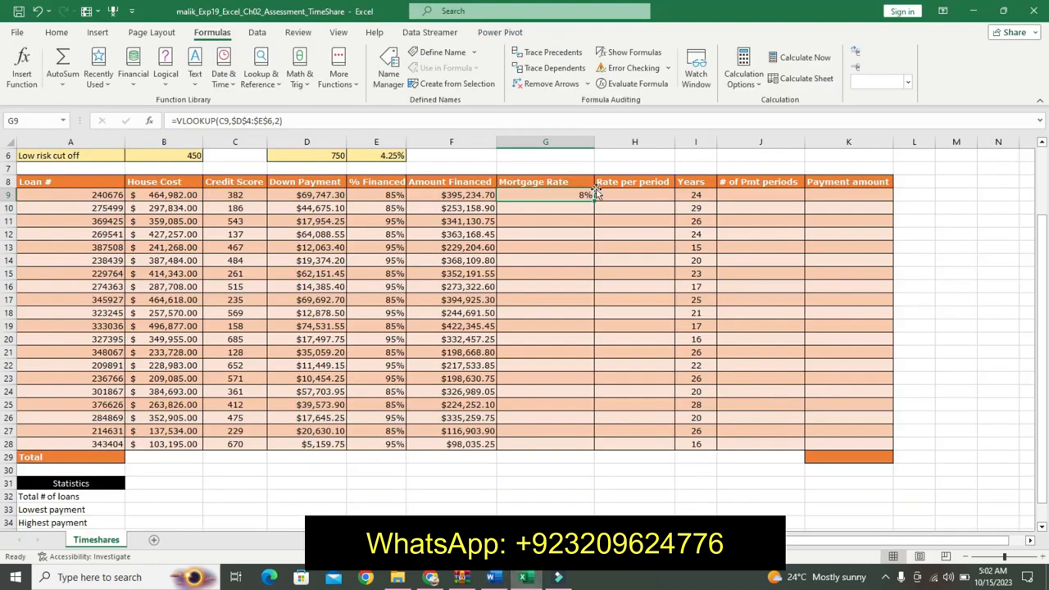
pyautogui.moveTo(596, 201); pyautogui.dragTo(568, 449)
pyautogui.click(608, 458)
pyautogui.click(609, 506)
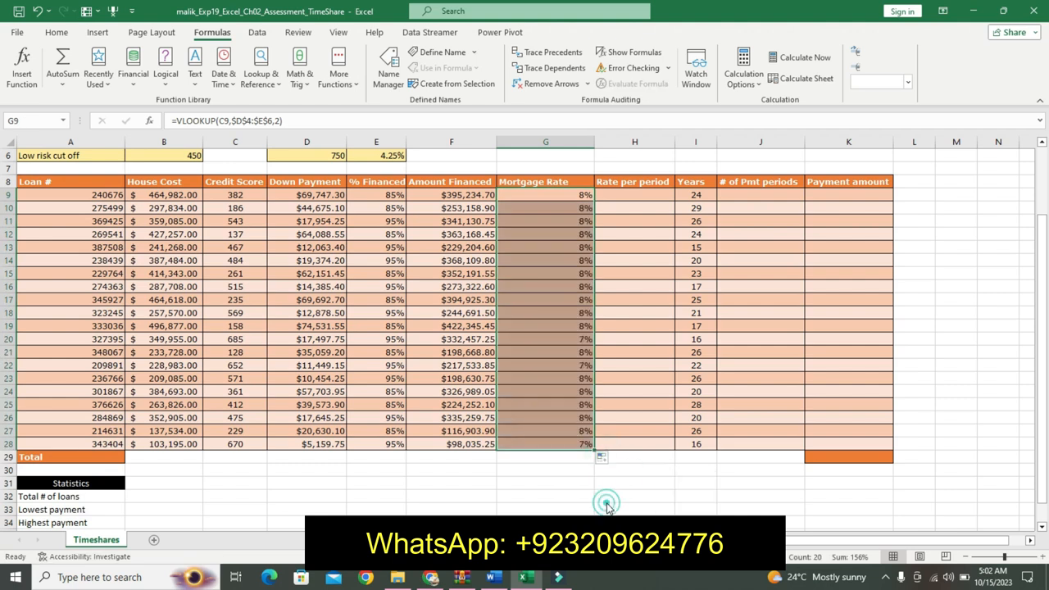
# Copy the range reference G9:G28 from instruction 7 in Word and use it to select those cells in Excel.
pyautogui.click(504, 579)
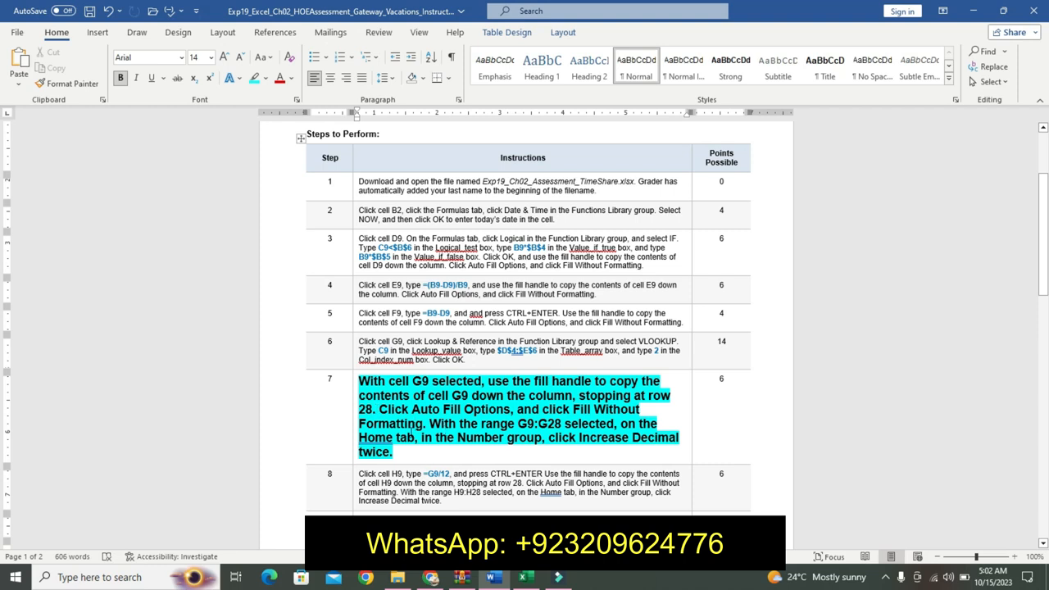
pyautogui.moveTo(519, 424); pyautogui.dragTo(554, 428)
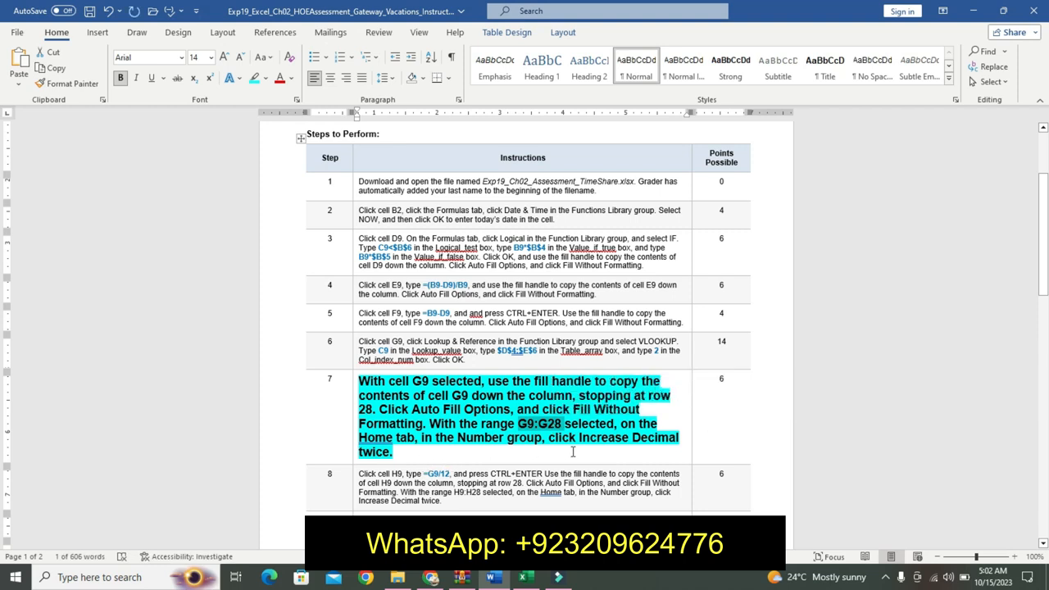
pyautogui.click(523, 577)
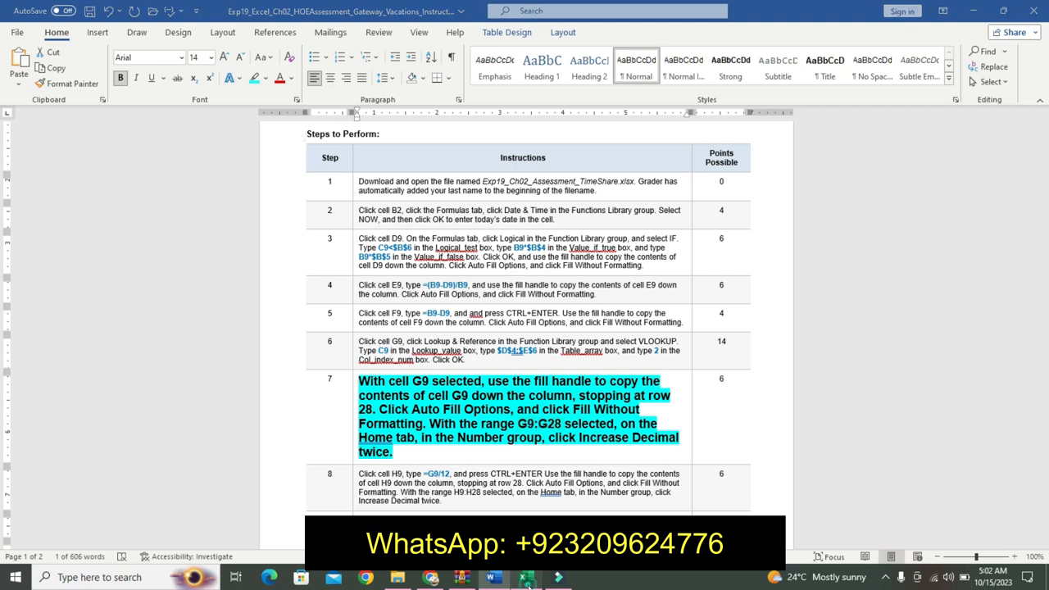
pyautogui.click(35, 121)
pyautogui.hotkey('ctrl', 'v')
pyautogui.press('Return')
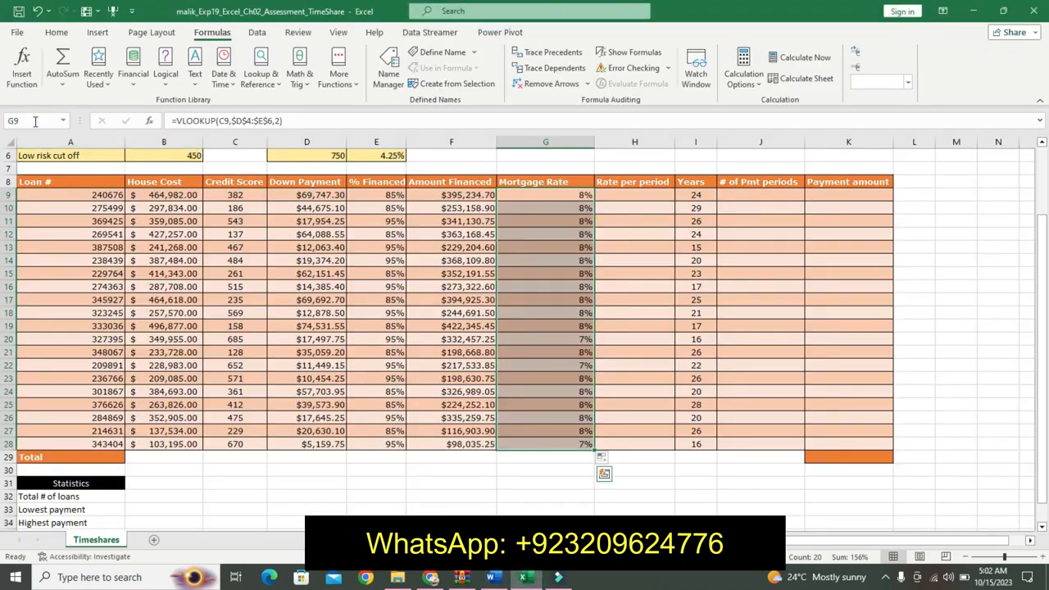
# Apply the Number category format to the mortgage rates in G9:G28.
pyautogui.click(52, 33)
pyautogui.click(537, 58)
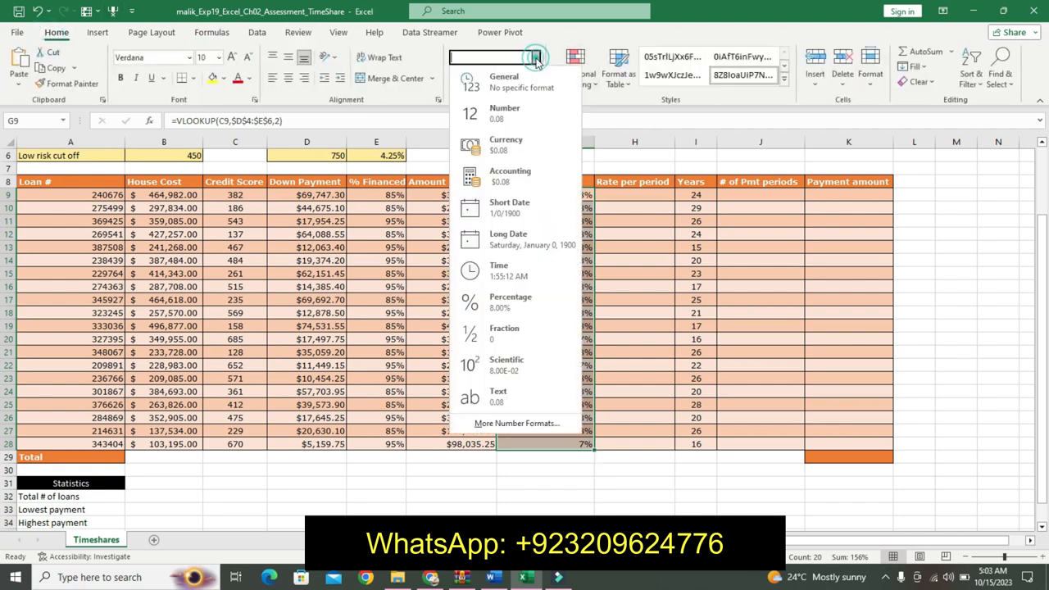
pyautogui.click(528, 423)
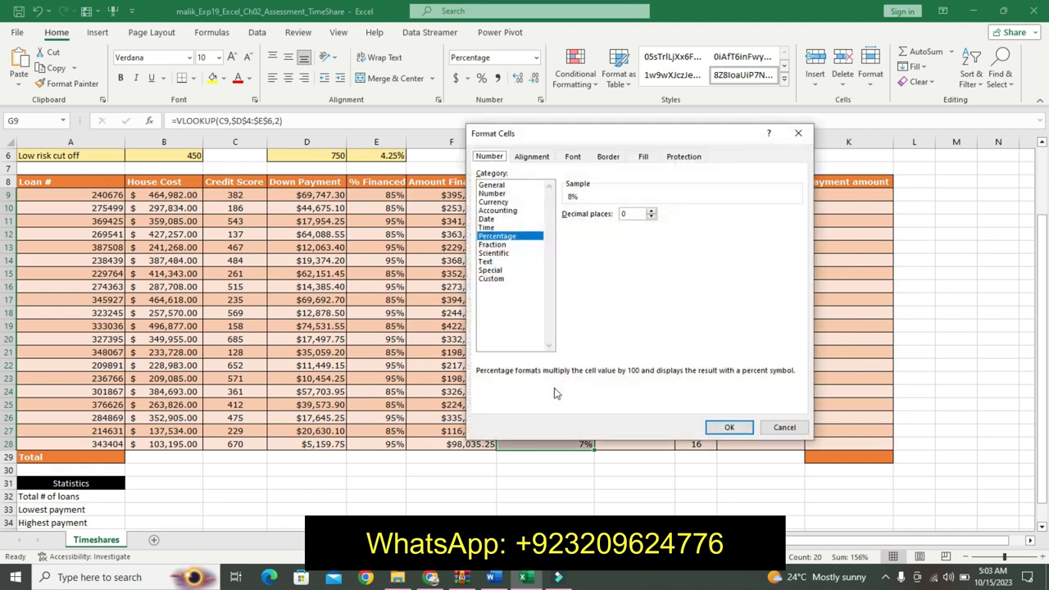
pyautogui.click(493, 193)
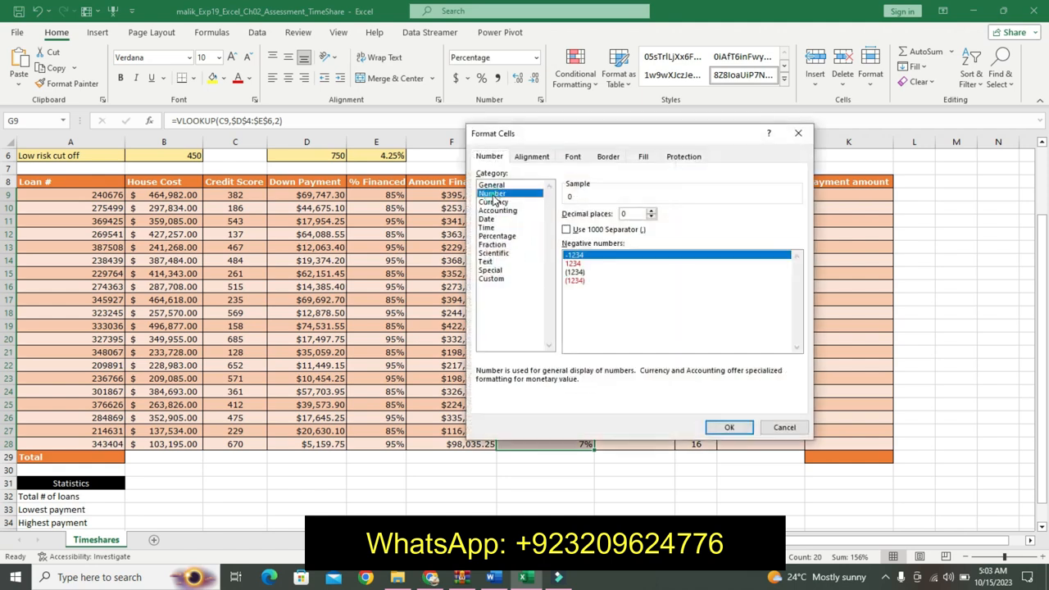
pyautogui.click(729, 427)
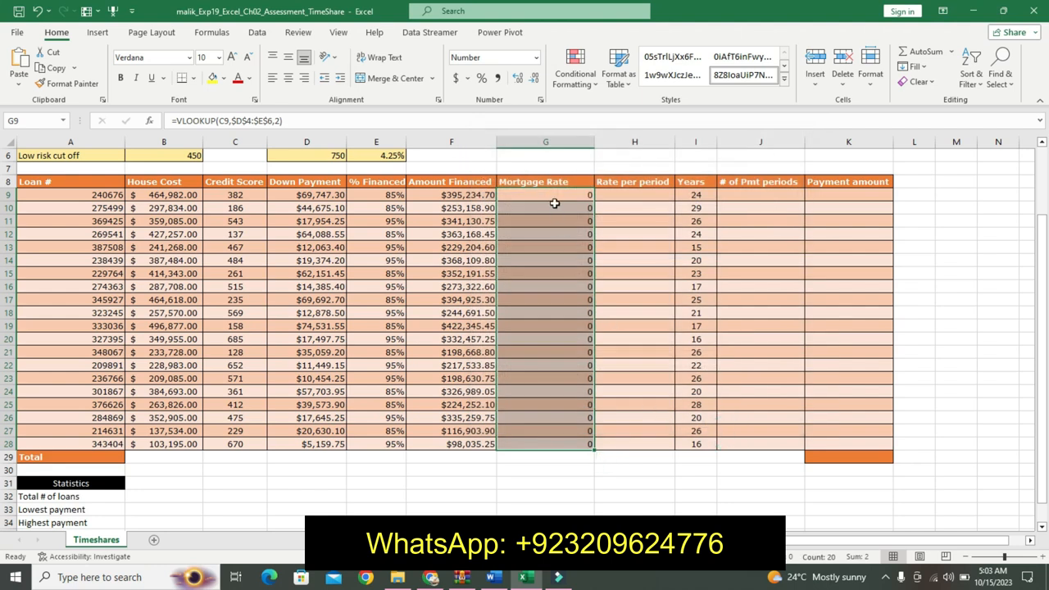
# Check instruction 7 in Word and increase the decimals of G9:G28 twice in Excel.
pyautogui.click(492, 577)
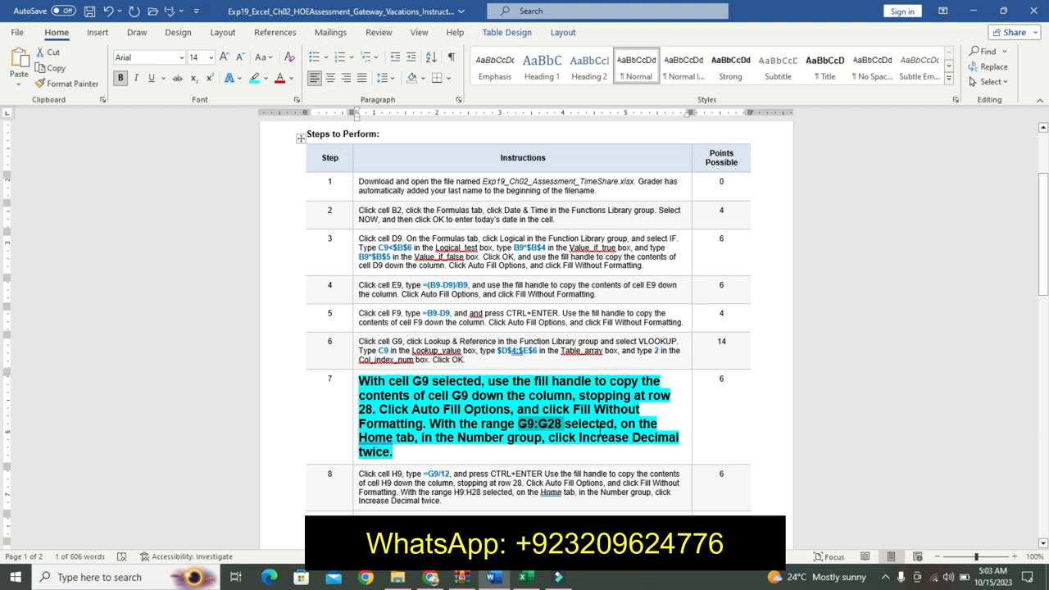
pyautogui.click(522, 577)
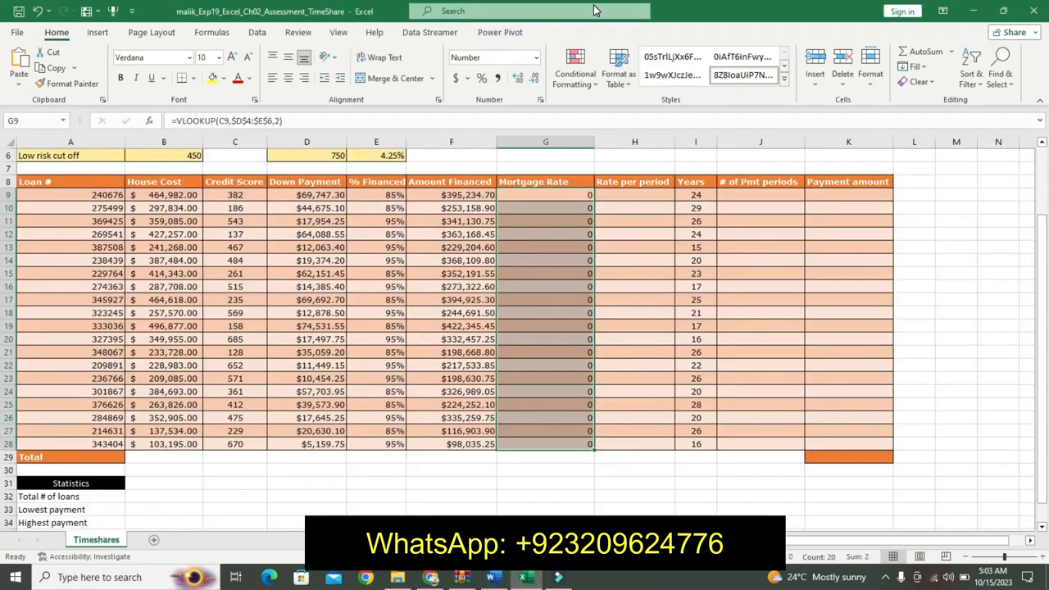
pyautogui.click(517, 77)
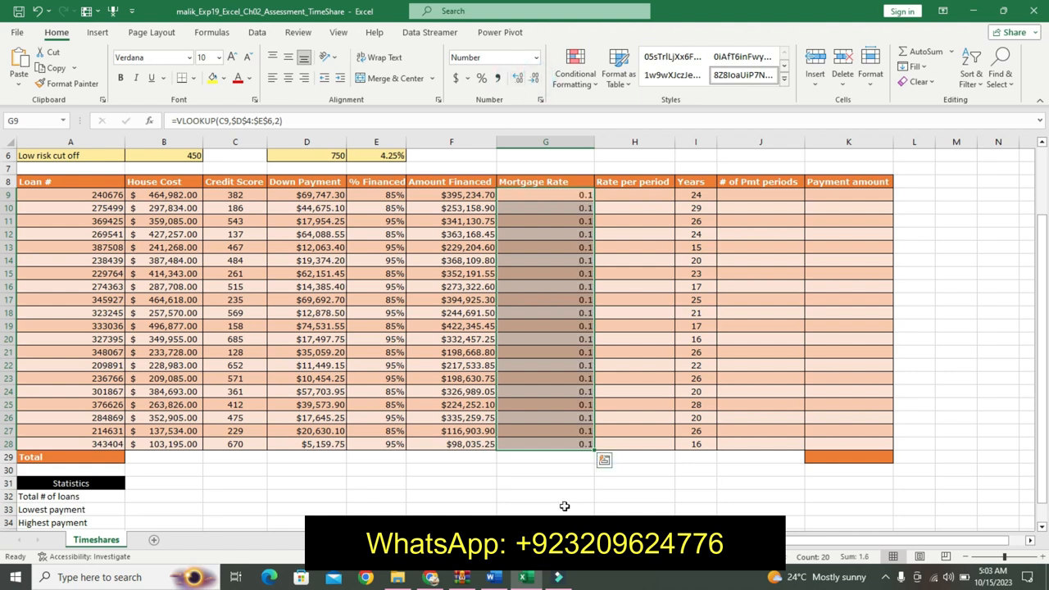
pyautogui.click(492, 577)
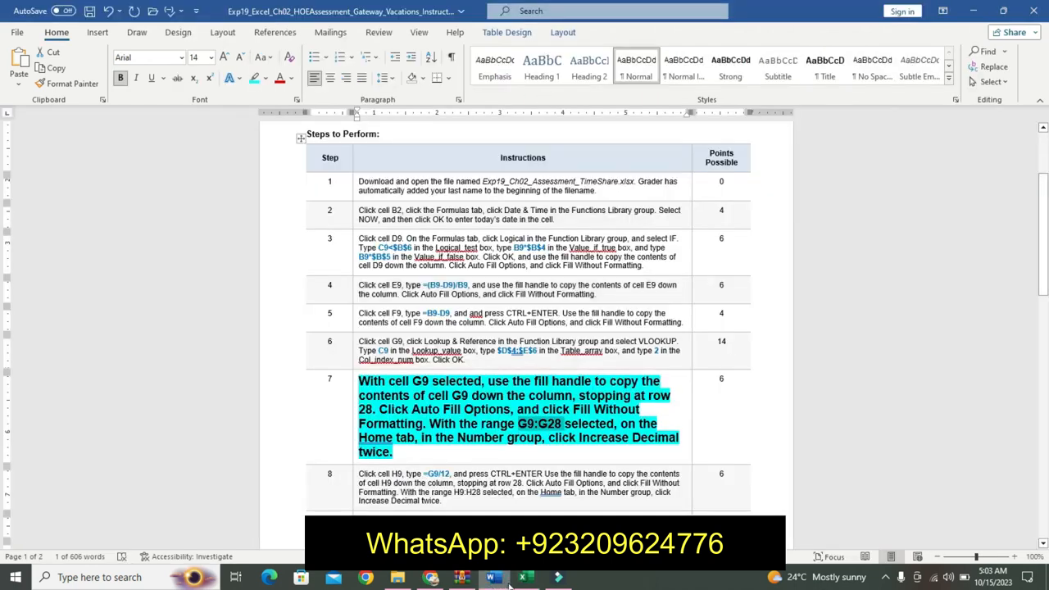
pyautogui.click(523, 579)
pyautogui.click(521, 80)
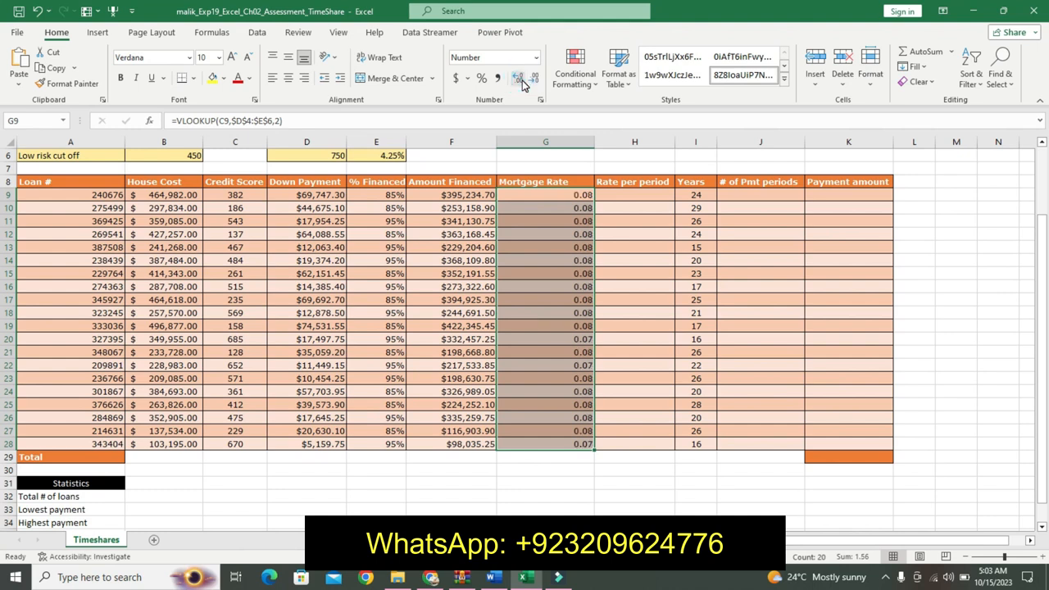
# Switch to the Word instructions and undo the size, bold and highlight formatting of instruction 7.
pyautogui.click(493, 577)
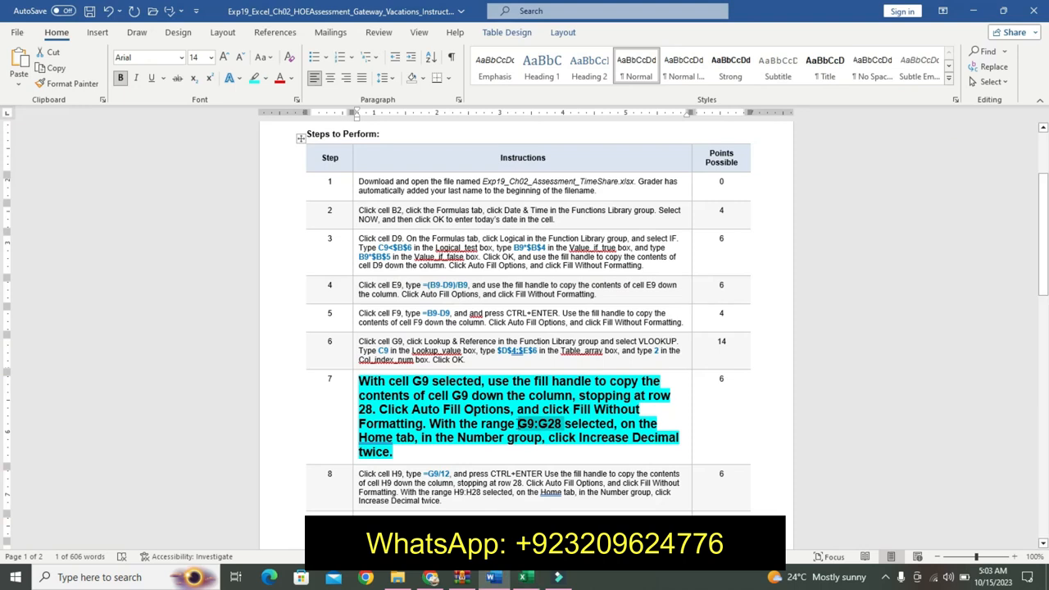
pyautogui.hotkey('ctrl', 'z')
pyautogui.hotkey('ctrl', 'z')
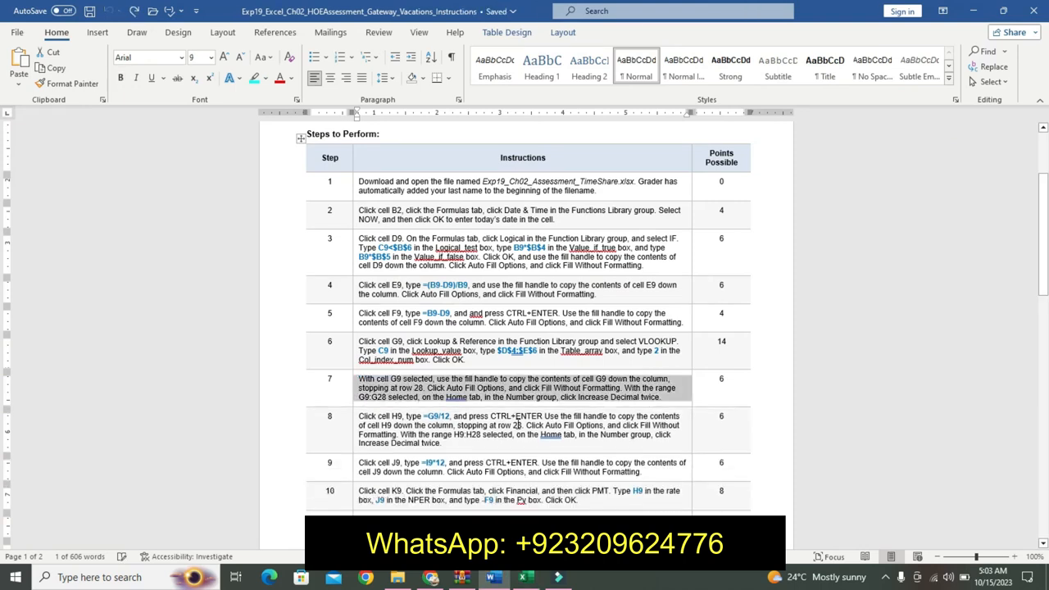
# Format the text of instruction 8 in the steps table as 14-point bold with turquoise highlighting.
pyautogui.moveTo(1044, 292); pyautogui.dragTo(1046, 306)
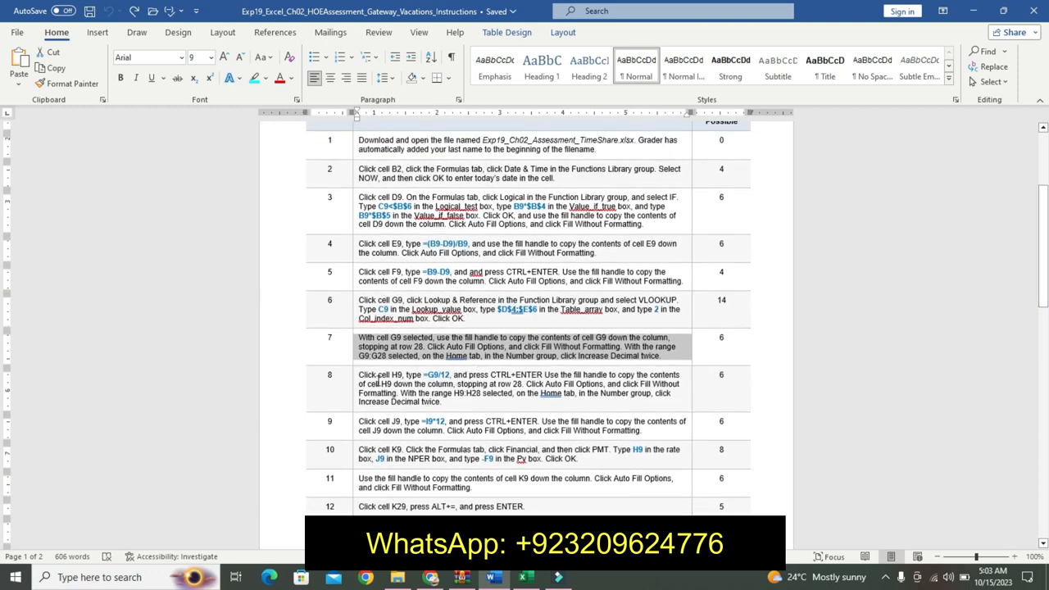
pyautogui.click(354, 384)
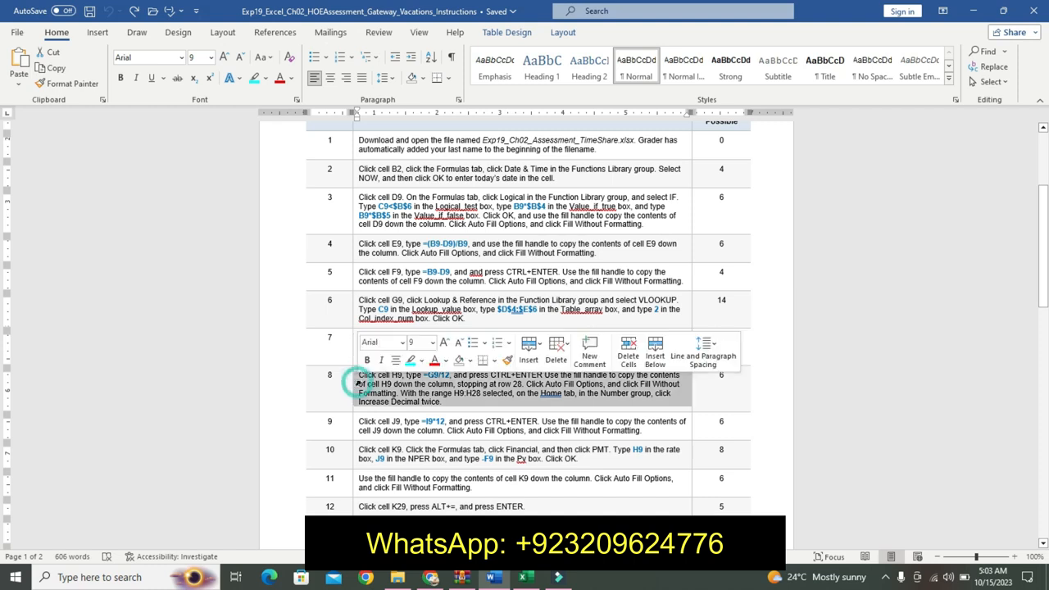
pyautogui.click(433, 343)
pyautogui.click(423, 178)
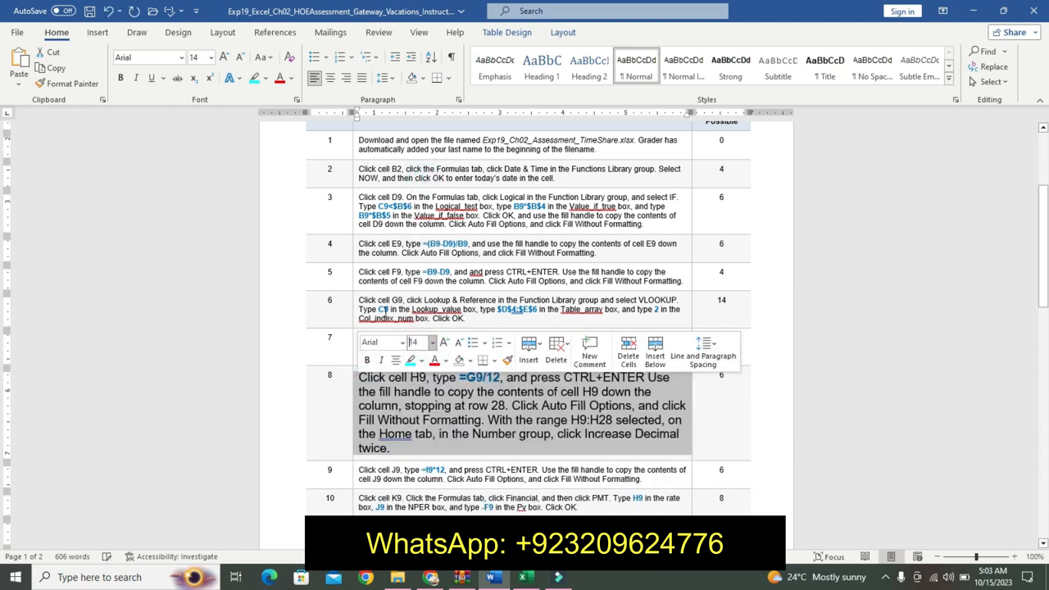
pyautogui.click(367, 360)
pyautogui.click(410, 362)
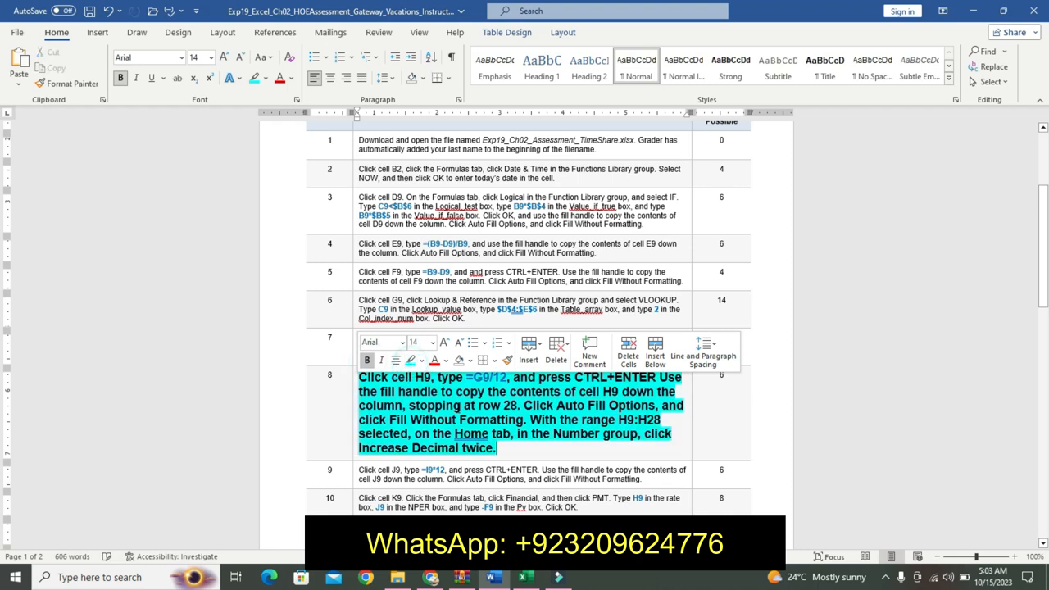
# Copy the formula =G9/12 from instruction 8 in Word and enter it in cell H9 in Excel.
pyautogui.moveTo(468, 377); pyautogui.dragTo(508, 379)
pyautogui.hotkey('ctrl', 'c')
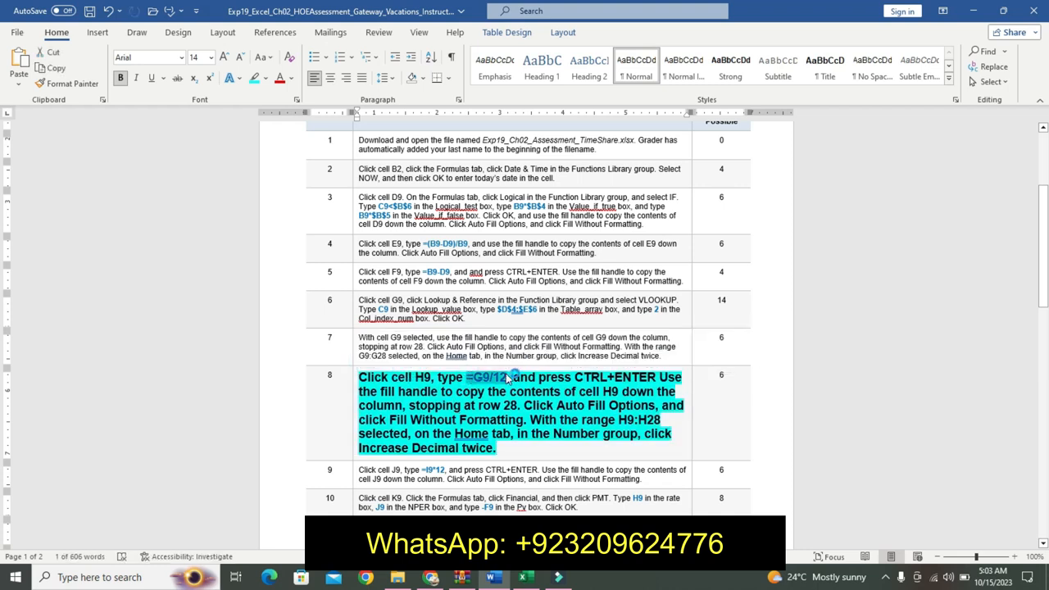
pyautogui.click(525, 577)
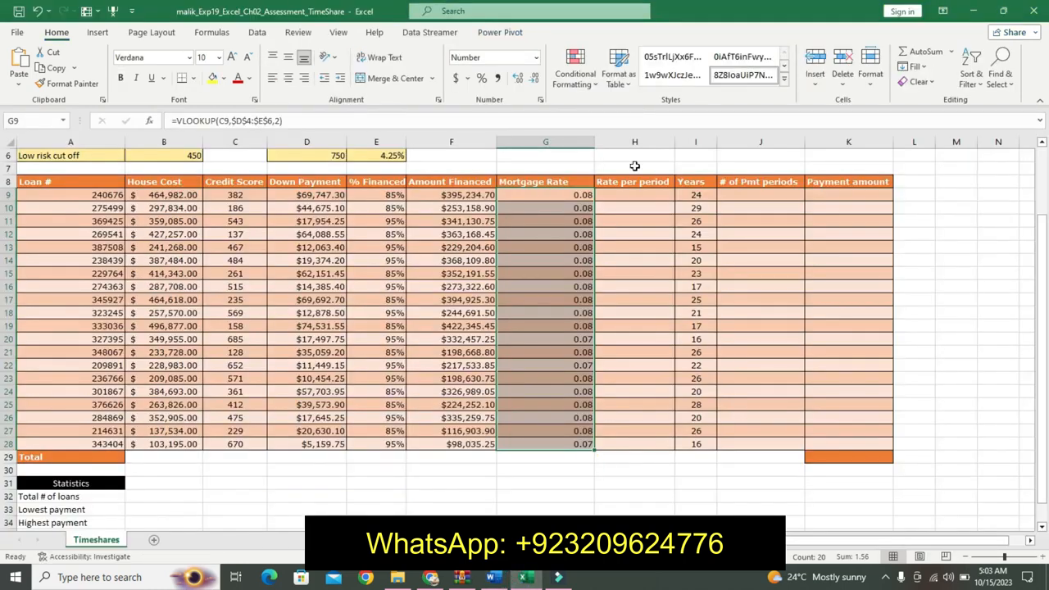
pyautogui.click(634, 197)
pyautogui.click(534, 120)
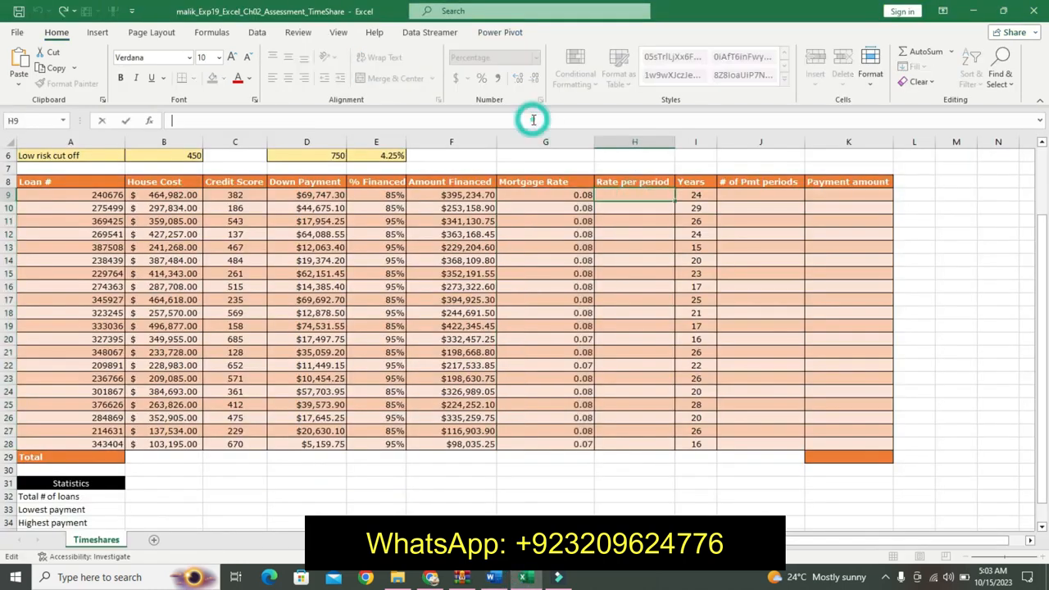
pyautogui.hotkey('ctrl', 'v')
pyautogui.press('Return')
pyautogui.click(670, 197)
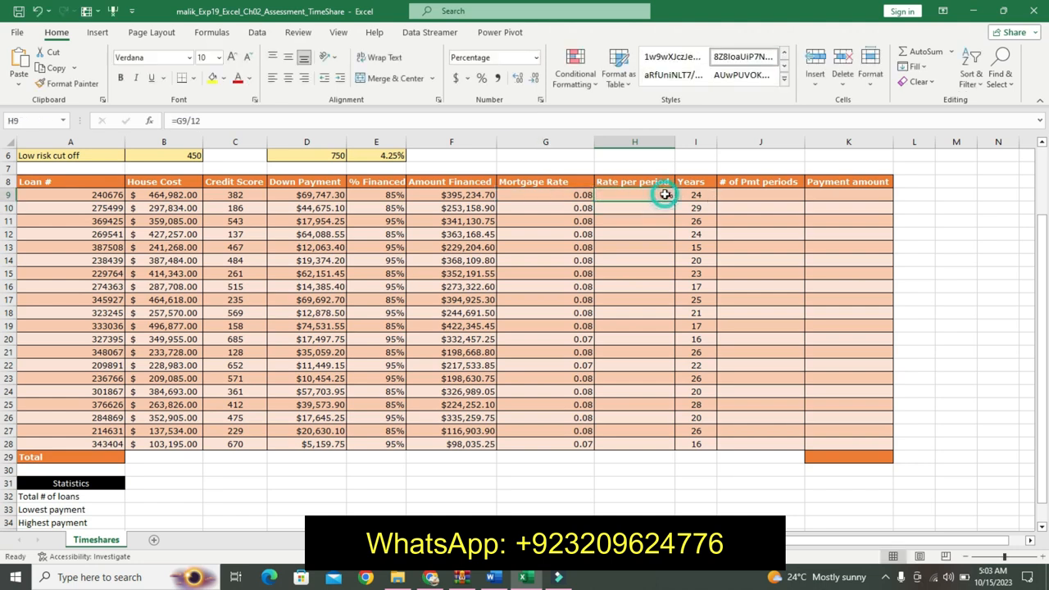
# Check instruction 8 in Word, then fill the H9 rate per period formula down to row 28 in Excel.
pyautogui.click(492, 577)
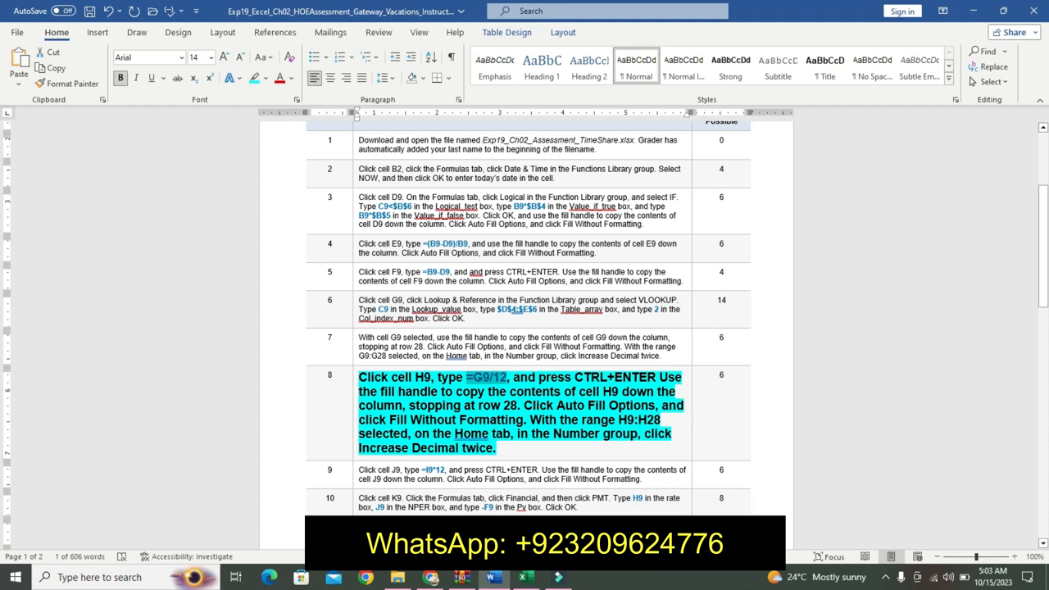
pyautogui.click(516, 579)
pyautogui.moveTo(675, 197); pyautogui.dragTo(638, 445)
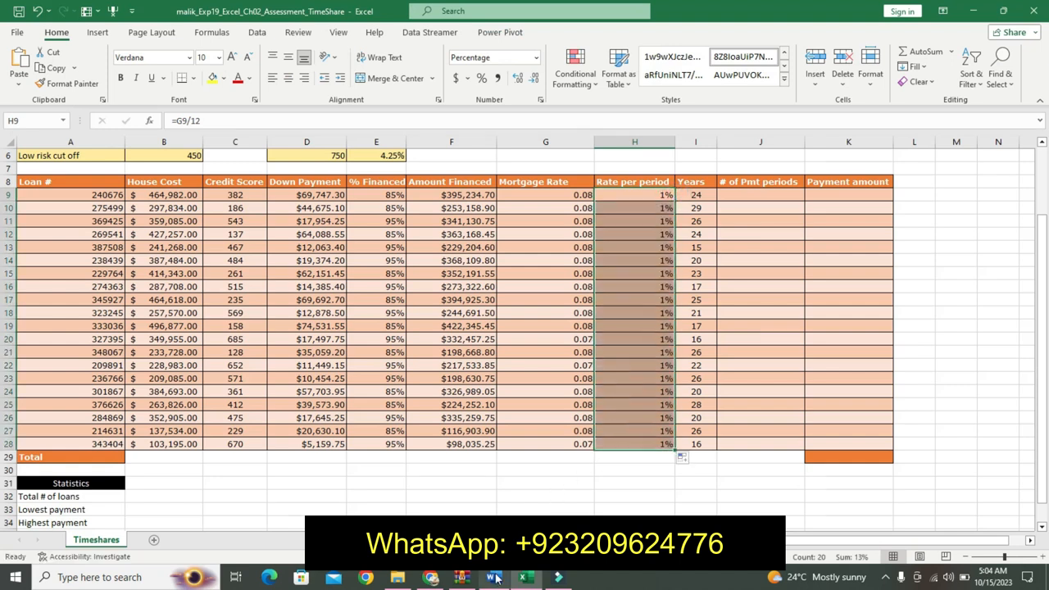
# Format the rates per period in H9:H28 as Number with 2 decimal places, checking against instruction 8 in Word.
pyautogui.click(493, 579)
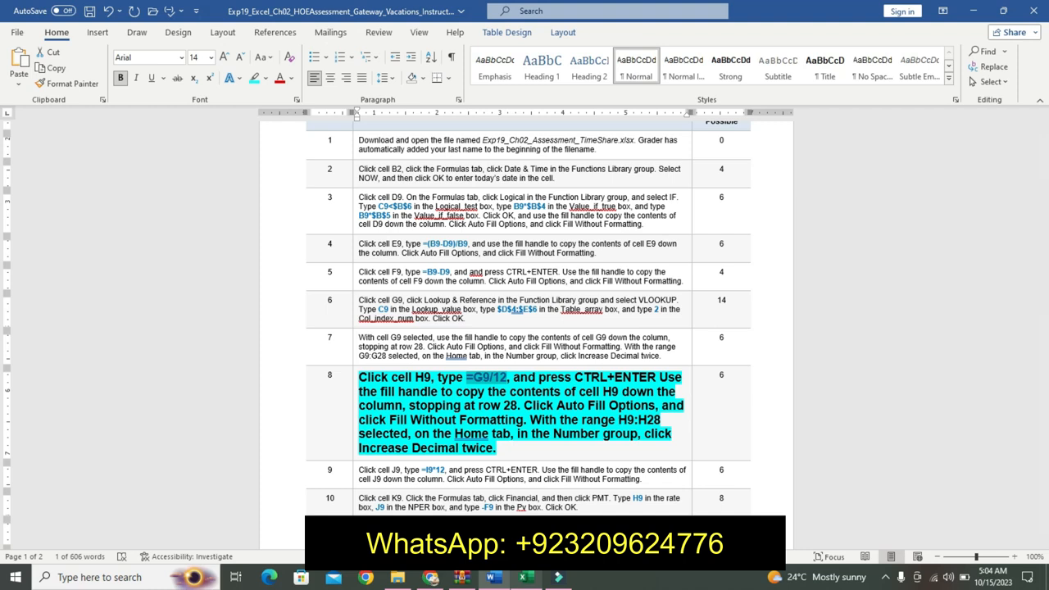
pyautogui.moveTo(525, 577)
pyautogui.click(525, 500)
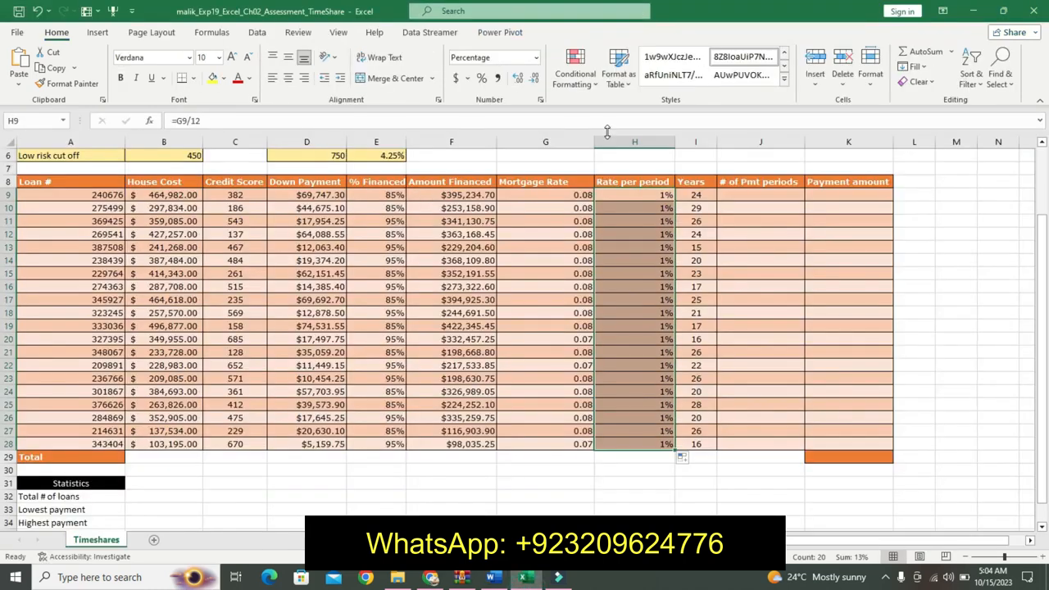
pyautogui.click(533, 59)
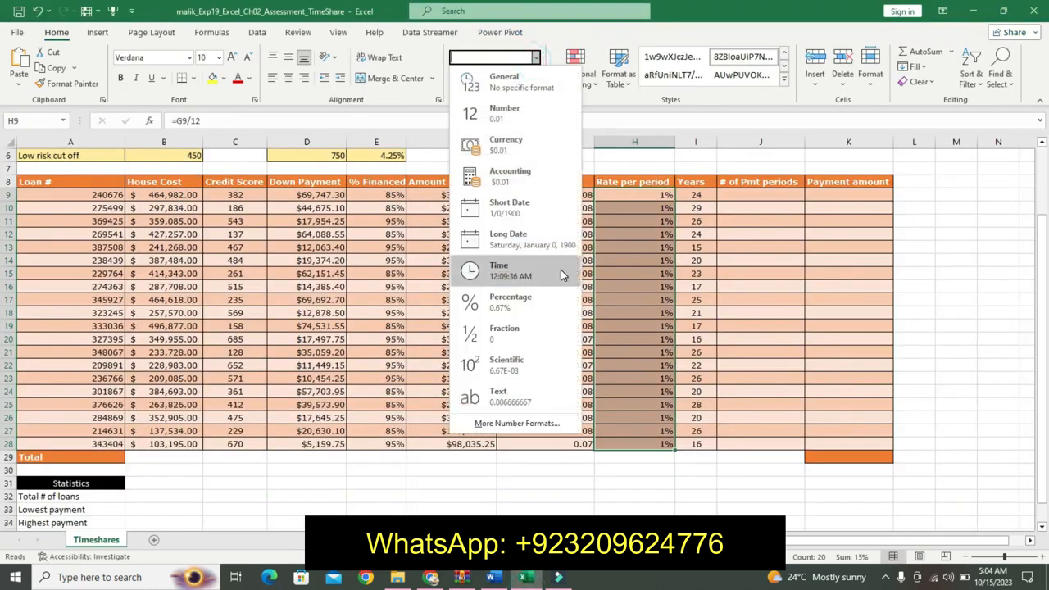
pyautogui.click(549, 426)
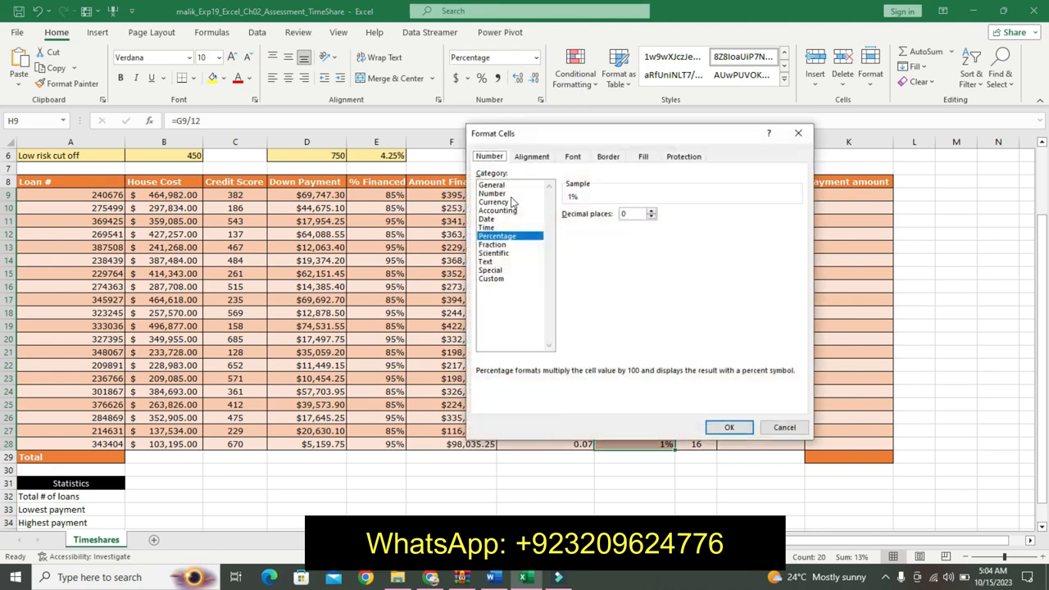
pyautogui.click(503, 194)
pyautogui.click(652, 211)
pyautogui.click(653, 211)
pyautogui.click(502, 577)
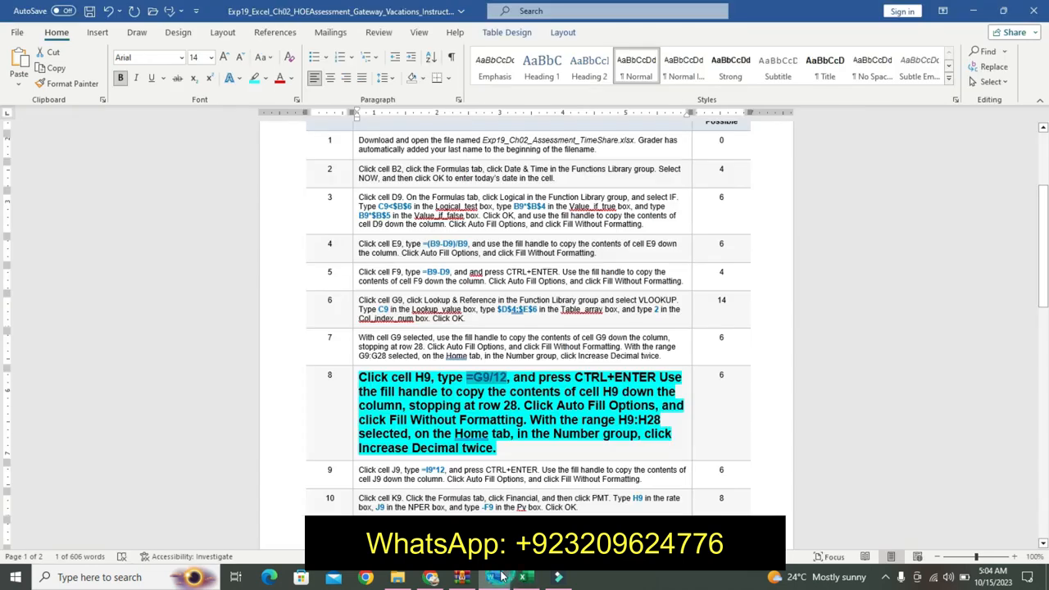
pyautogui.click(517, 578)
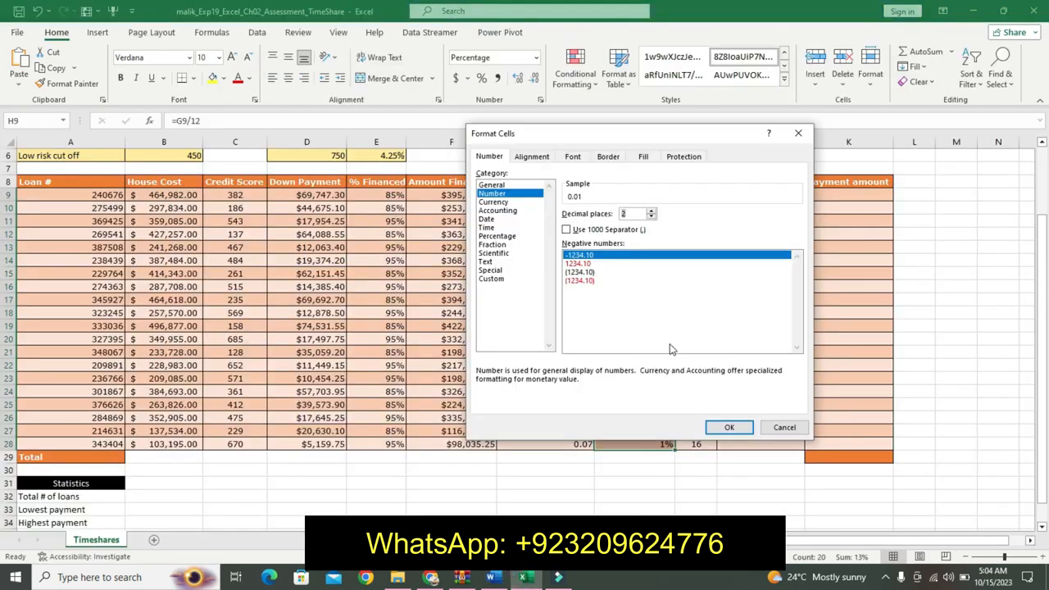
pyautogui.click(726, 430)
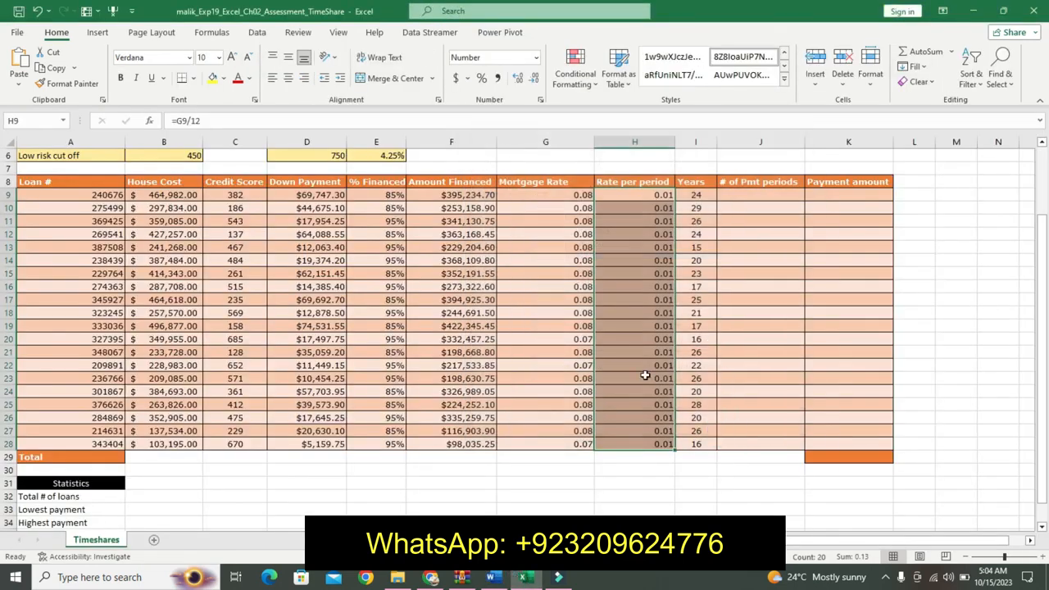
# Switch to the Word instructions and undo the formatting of instruction 8.
pyautogui.click(492, 578)
pyautogui.hotkey('ctrl', 'z')
pyautogui.hotkey('ctrl', 'z')
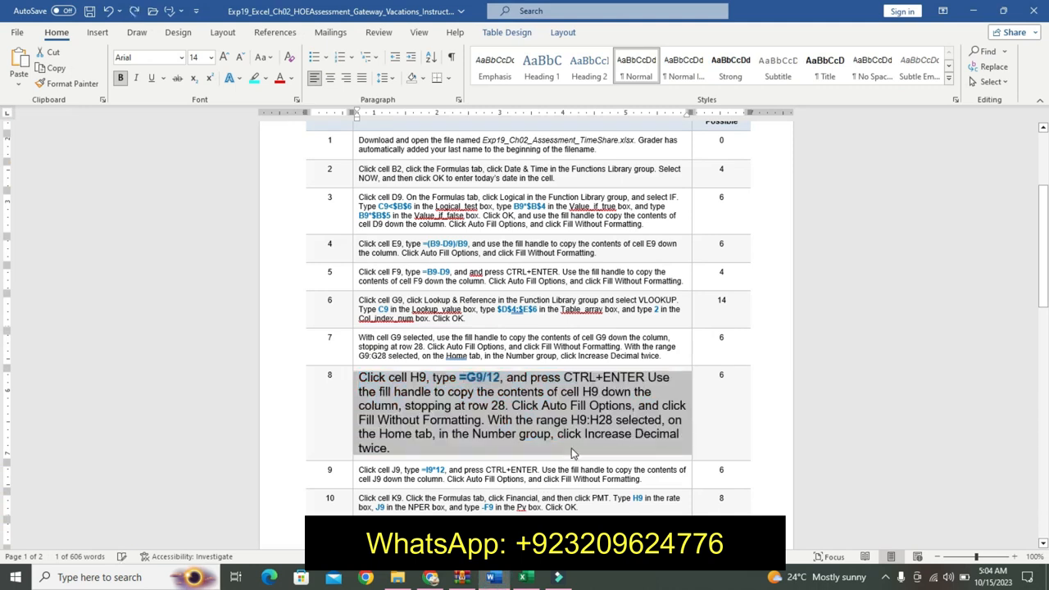
# Format the text of instruction 9 in the steps table as 12-point bold with turquoise highlighting.
pyautogui.moveTo(1046, 275); pyautogui.dragTo(1045, 284)
pyautogui.click(351, 396)
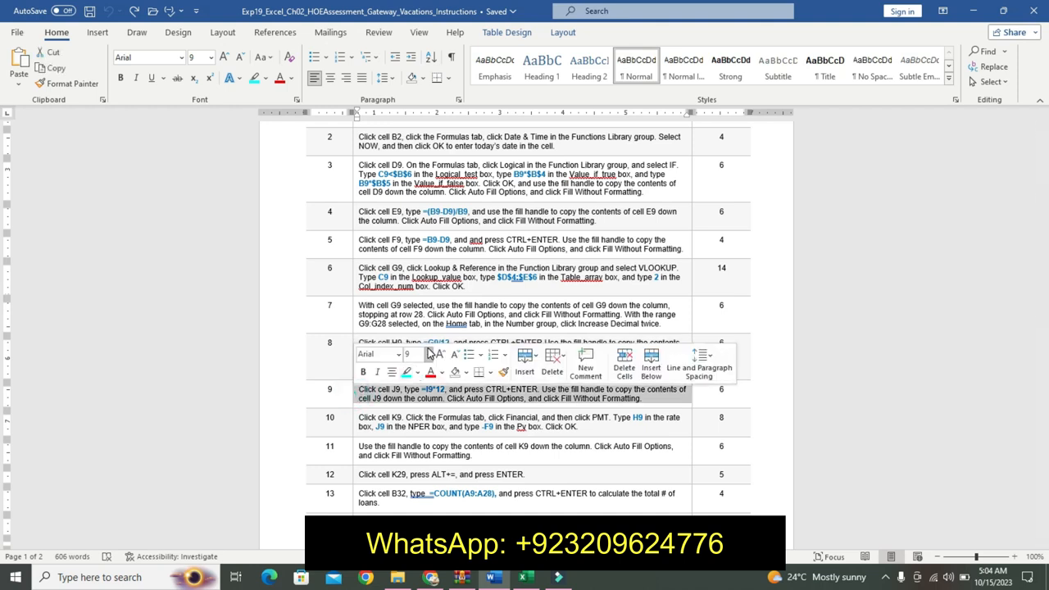
pyautogui.click(428, 354)
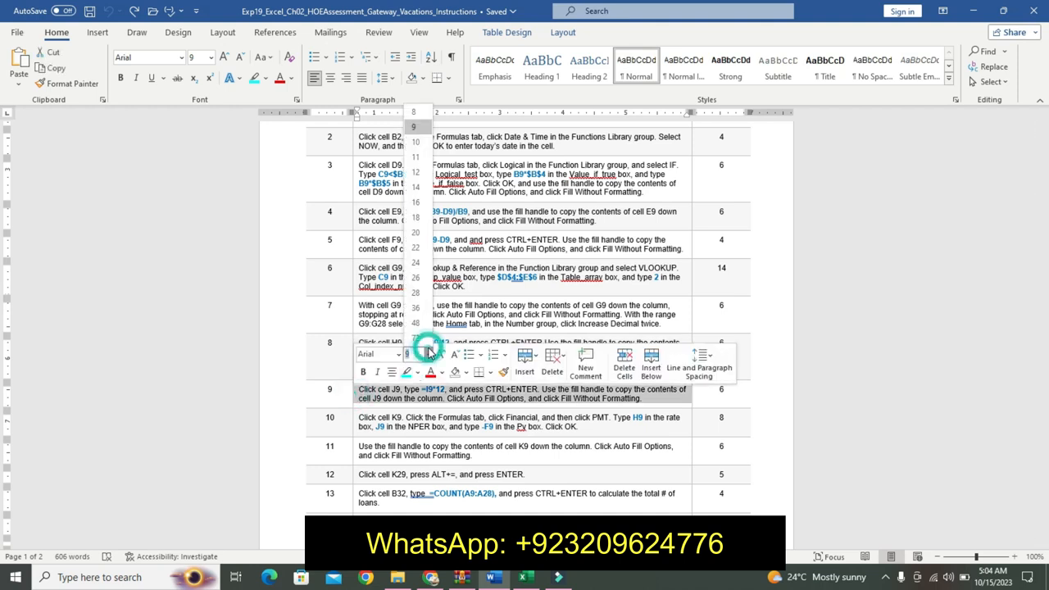
pyautogui.click(418, 173)
pyautogui.click(363, 372)
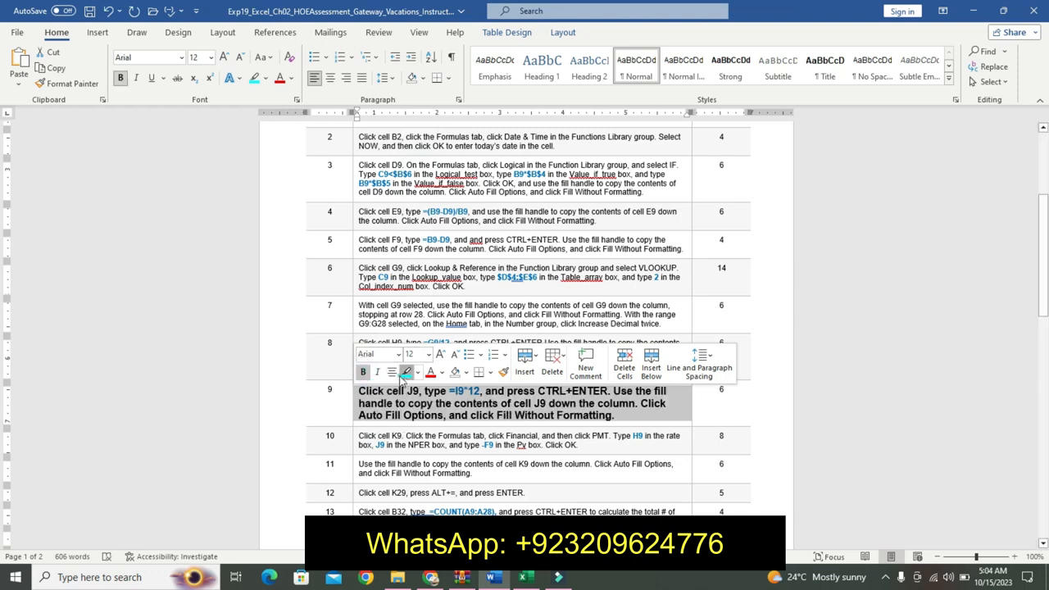
pyautogui.click(405, 372)
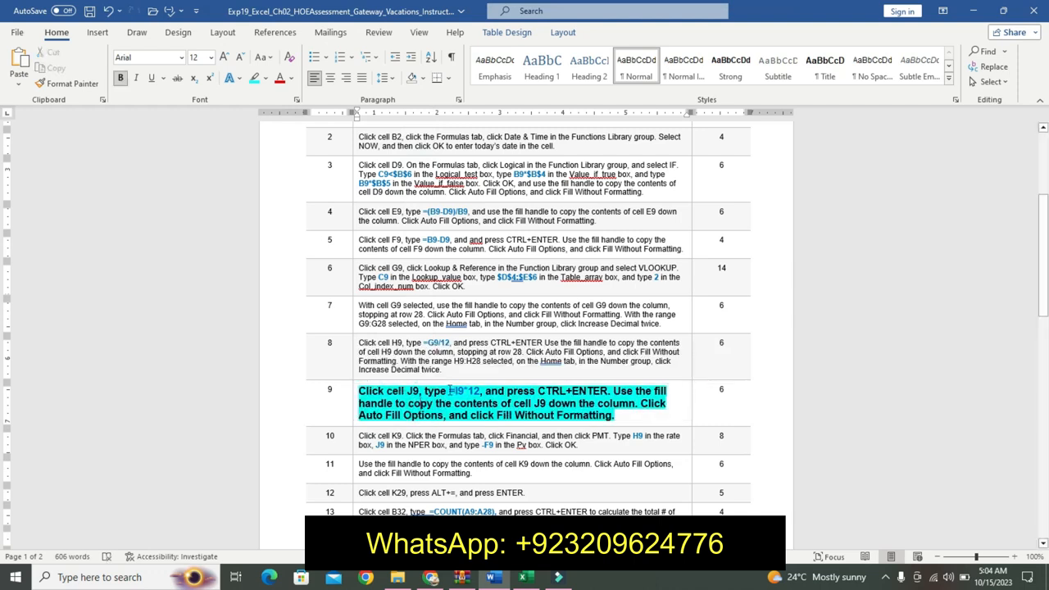
# Try to copy the formula =I9*12 from instruction 9 in Word into cell J9 in Excel.
pyautogui.moveTo(450, 391); pyautogui.dragTo(479, 393)
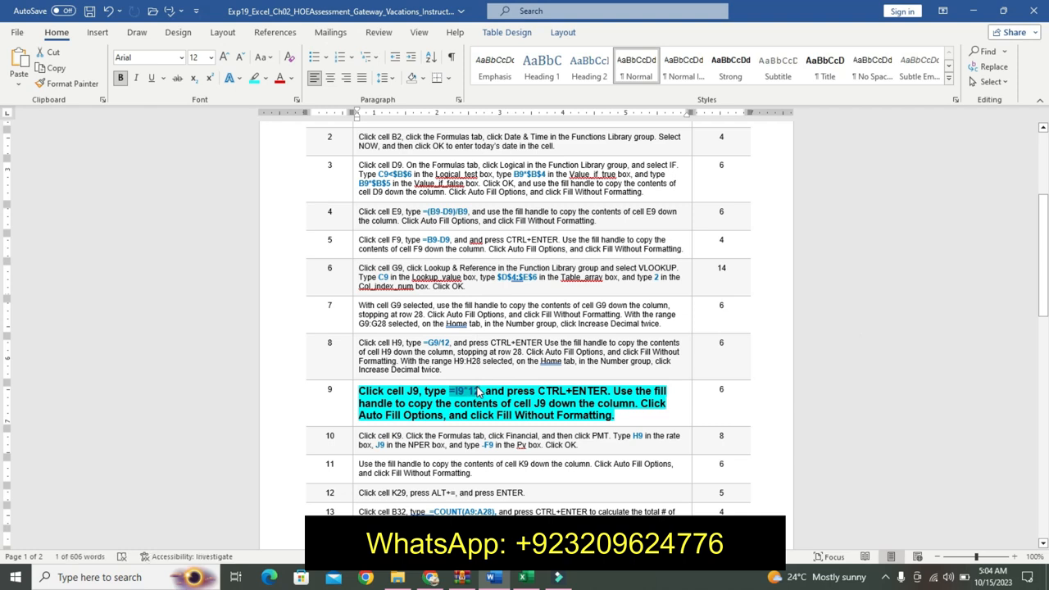
pyautogui.click(526, 577)
pyautogui.click(746, 196)
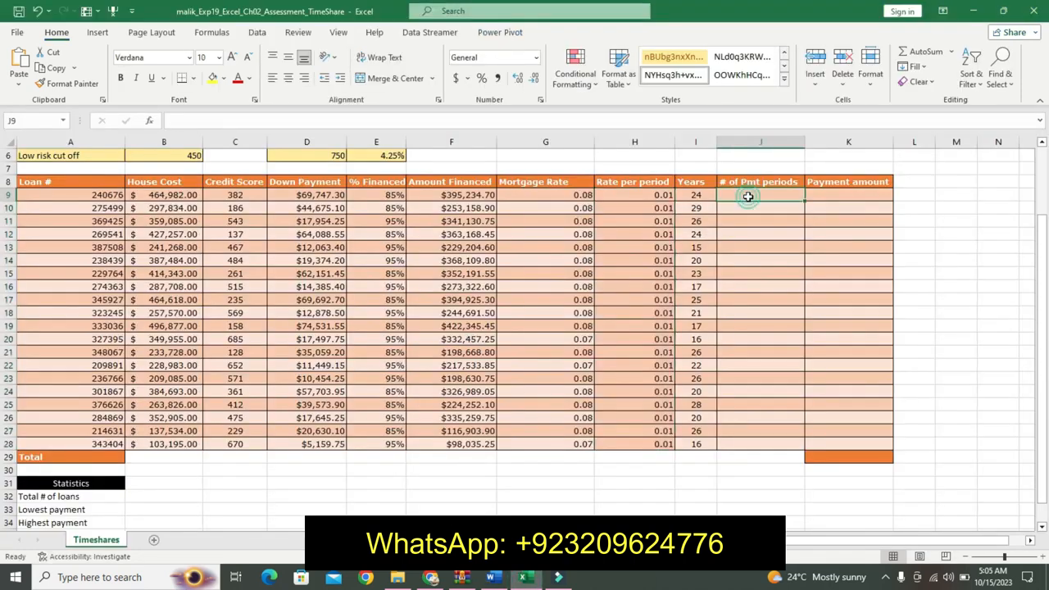
pyautogui.click(662, 124)
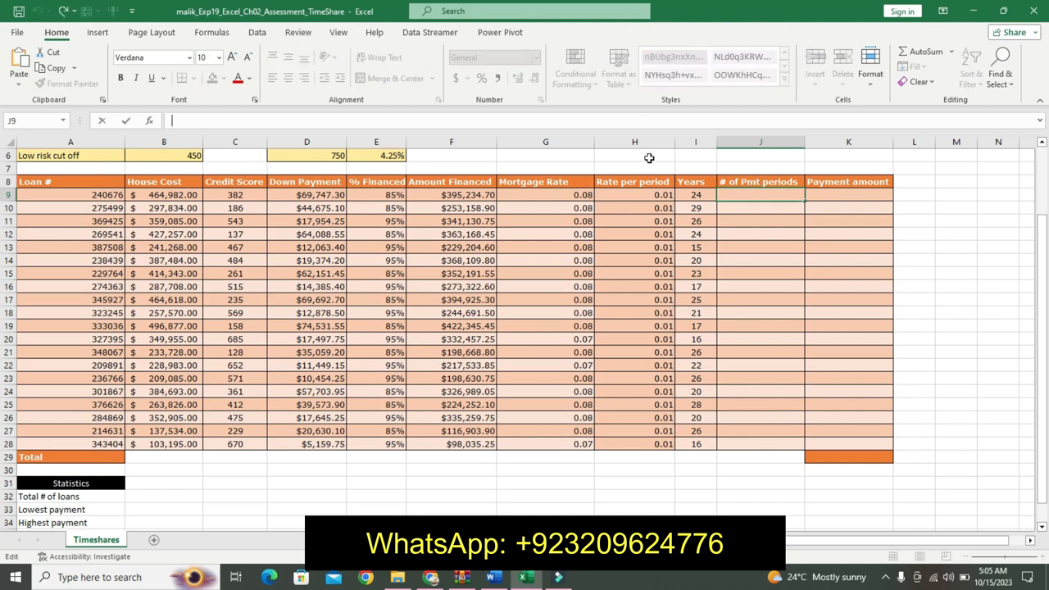
pyautogui.moveTo(648, 194); pyautogui.dragTo(657, 445)
pyautogui.click(685, 462)
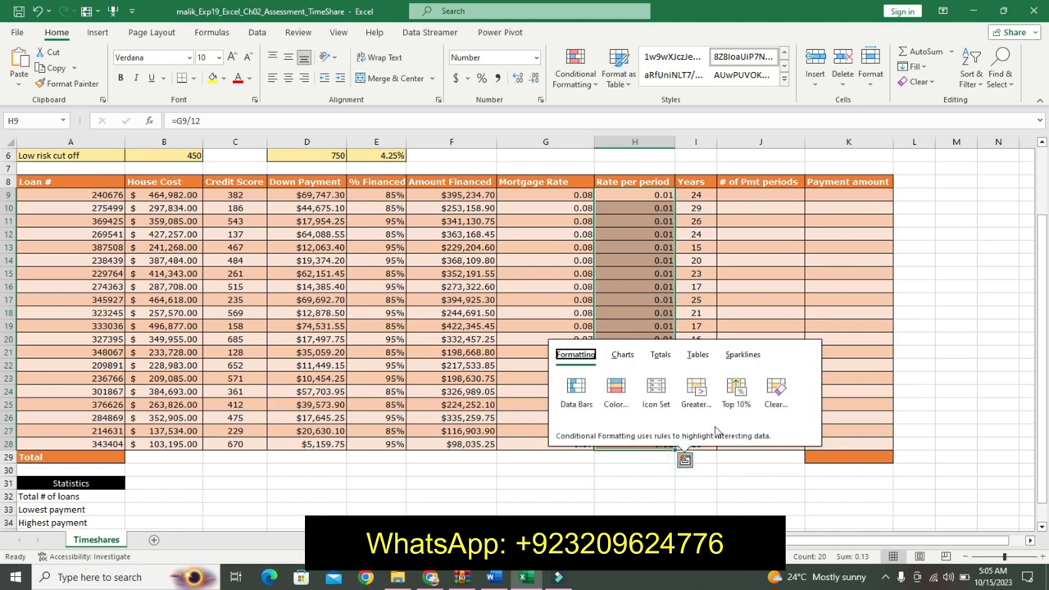
pyautogui.click(699, 288)
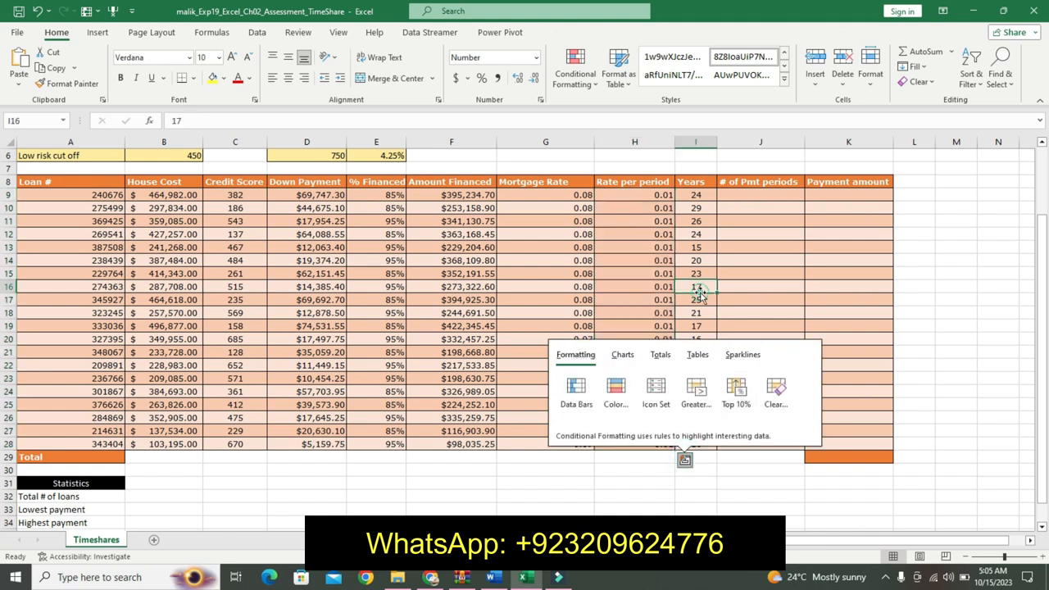
# Return the rates per period in H9:H28 to Percentage format and undo the fill below H9.
pyautogui.click(761, 195)
pyautogui.click(645, 200)
pyautogui.hotkey('ctrl', 'shift', 'Down')
pyautogui.hotkey('ctrl', 'shift', '5')
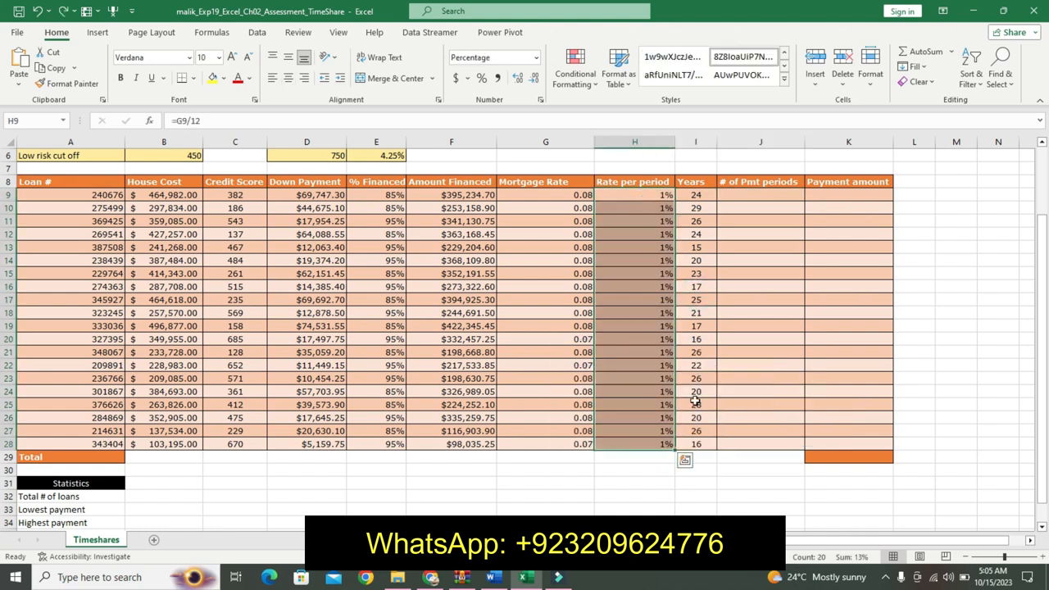
pyautogui.hotkey('ctrl', 'z')
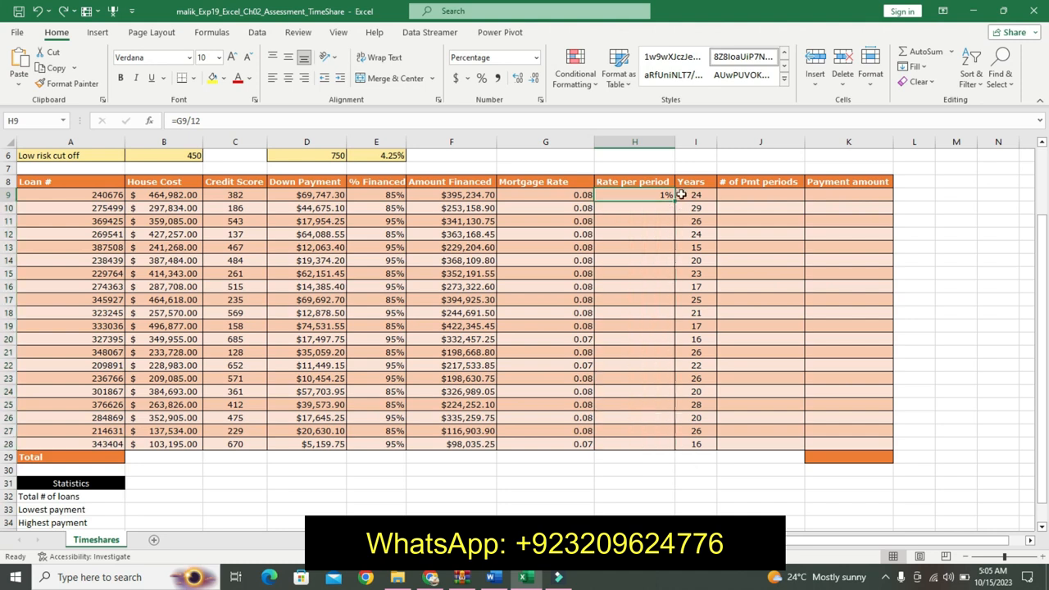
pyautogui.moveTo(680, 198); pyautogui.dragTo(657, 260)
pyautogui.hotkey('ctrl', 'z')
# Fill the H9 rate per period formula down to row 28 with the Fill Without Formatting option.
pyautogui.click(645, 195)
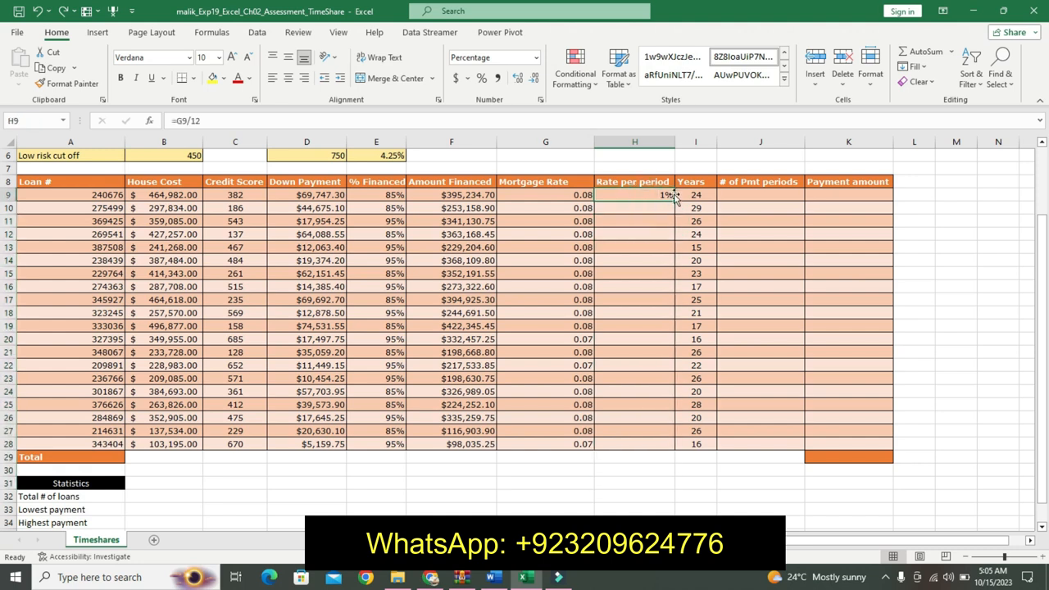
pyautogui.moveTo(675, 200); pyautogui.dragTo(642, 446)
pyautogui.click(683, 458)
pyautogui.click(689, 504)
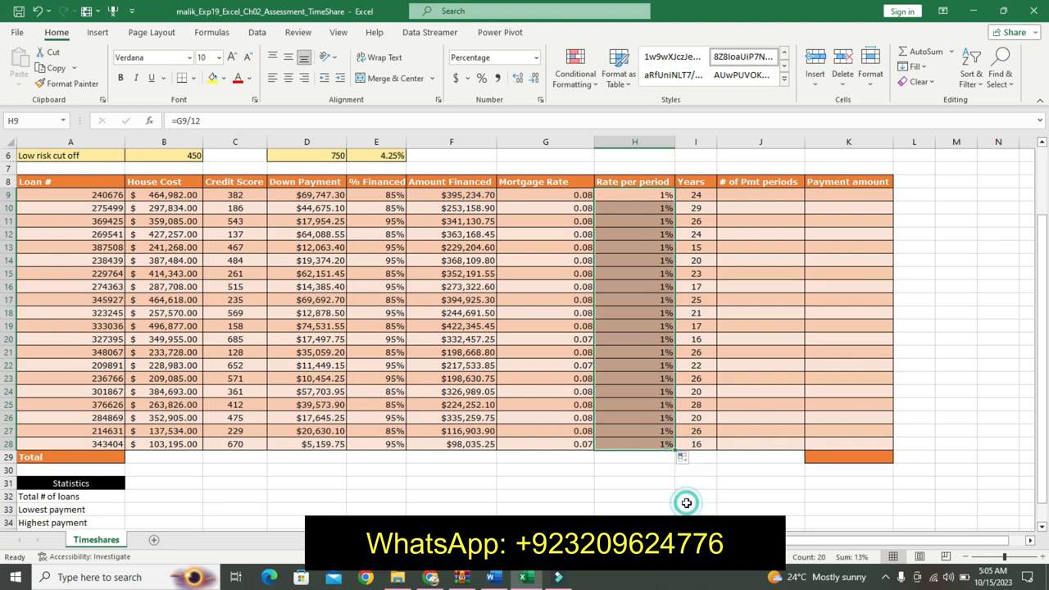
# Copy the formula =I9*12 from instruction 9 in Word and enter it in cell J9 in Excel.
pyautogui.click(748, 191)
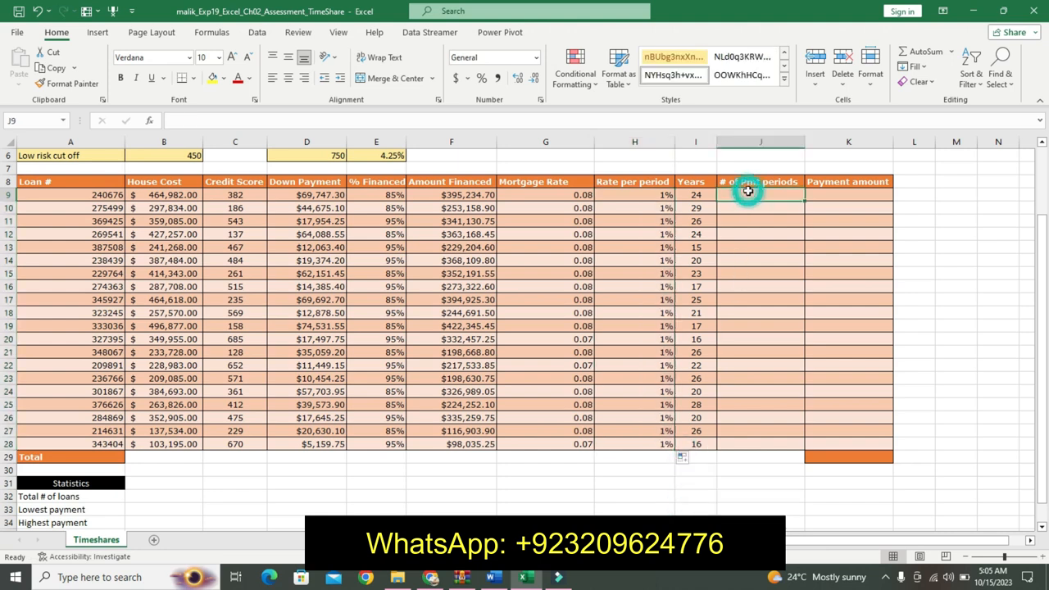
pyautogui.click(616, 121)
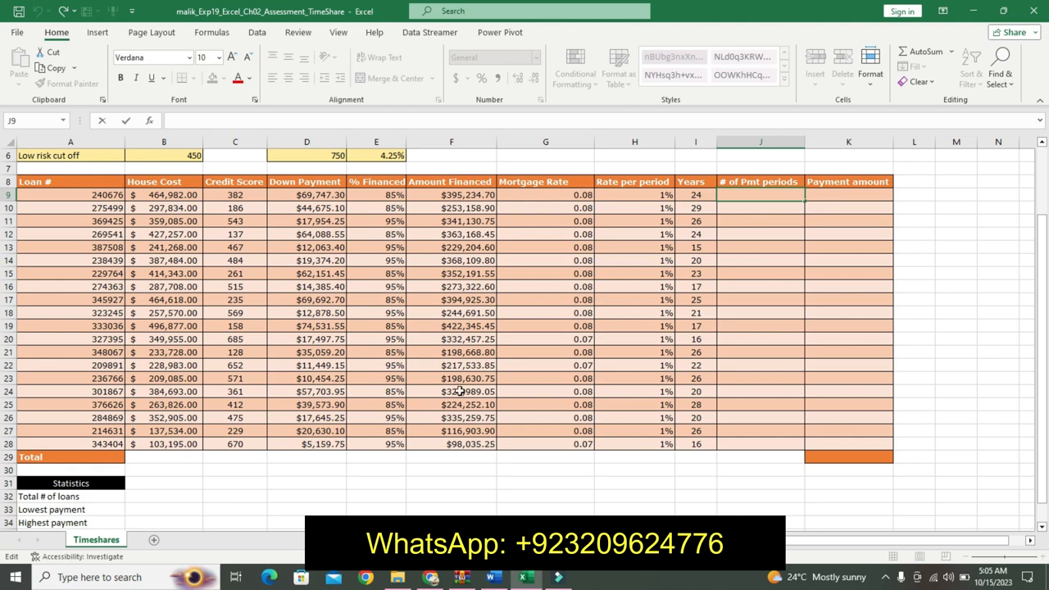
pyautogui.click(495, 577)
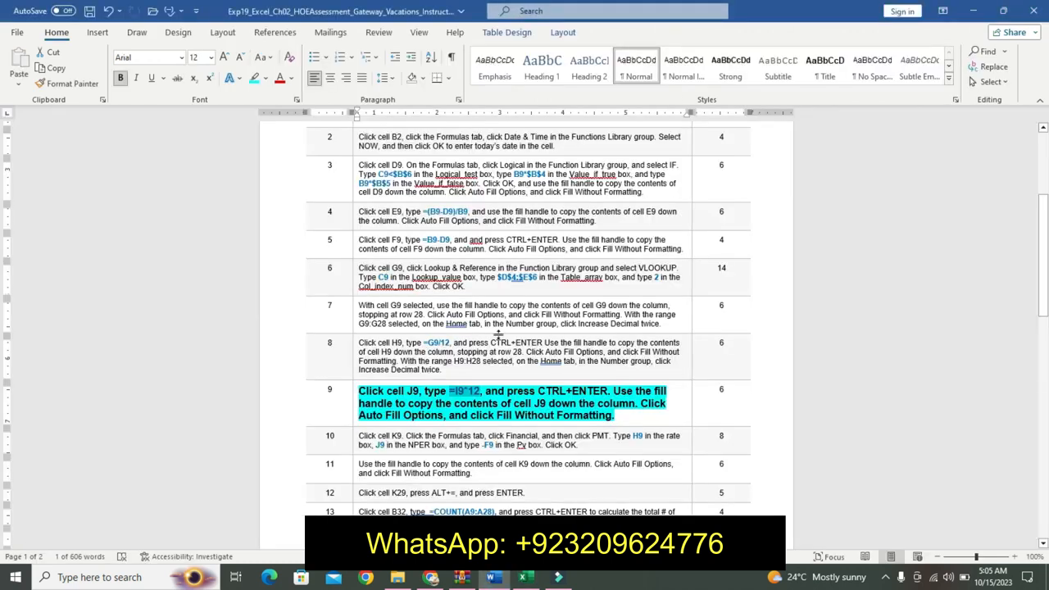
pyautogui.click(525, 577)
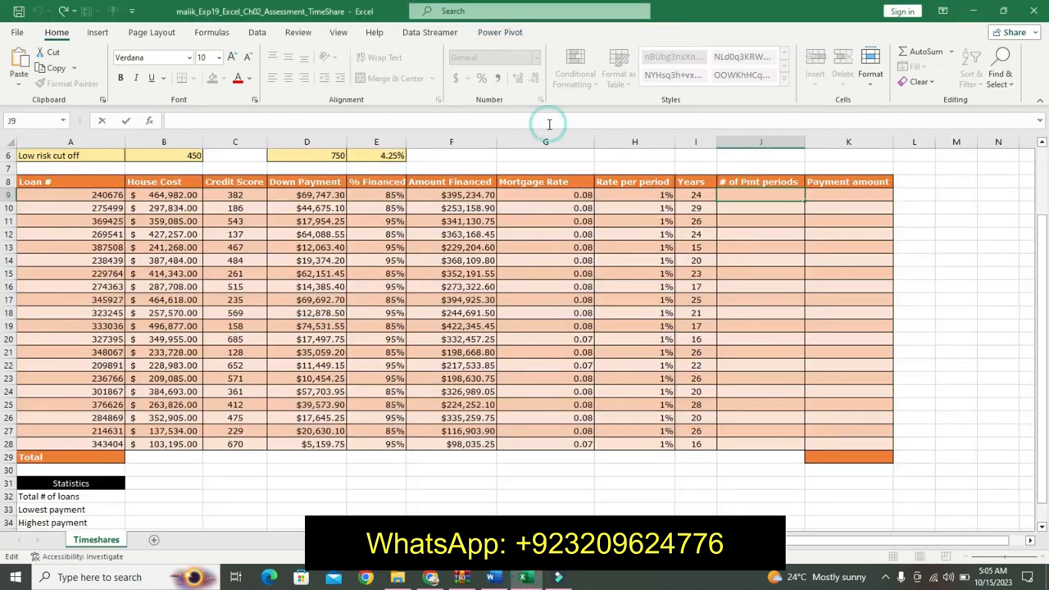
pyautogui.write('=I9*12')
pyautogui.hotkey('ctrl', 'Return')
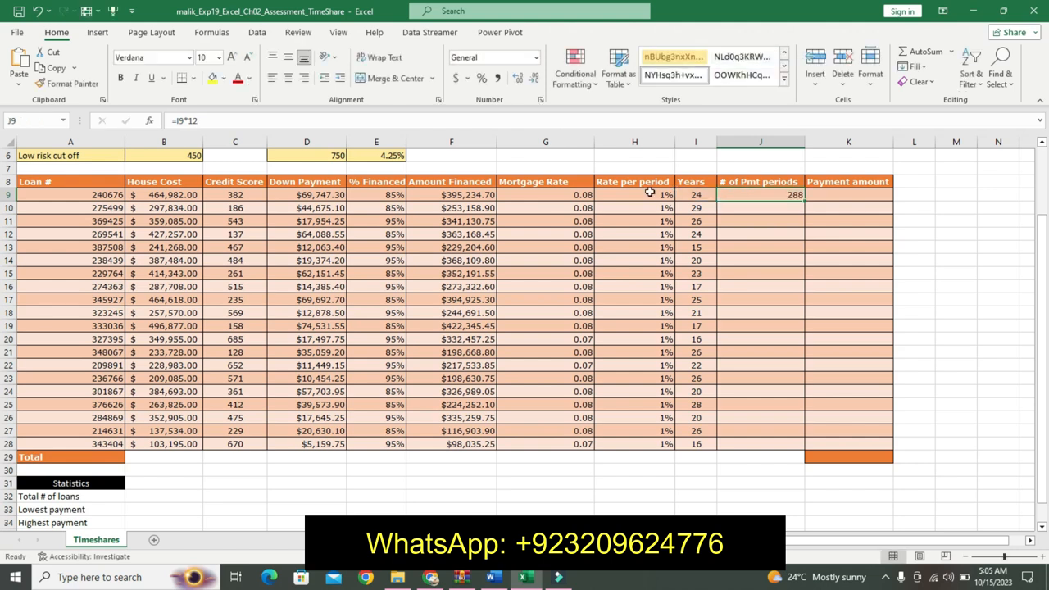
# Fill the J9 payment periods formula down to row 28 with the Fill Without Formatting option.
pyautogui.moveTo(804, 199); pyautogui.dragTo(792, 459)
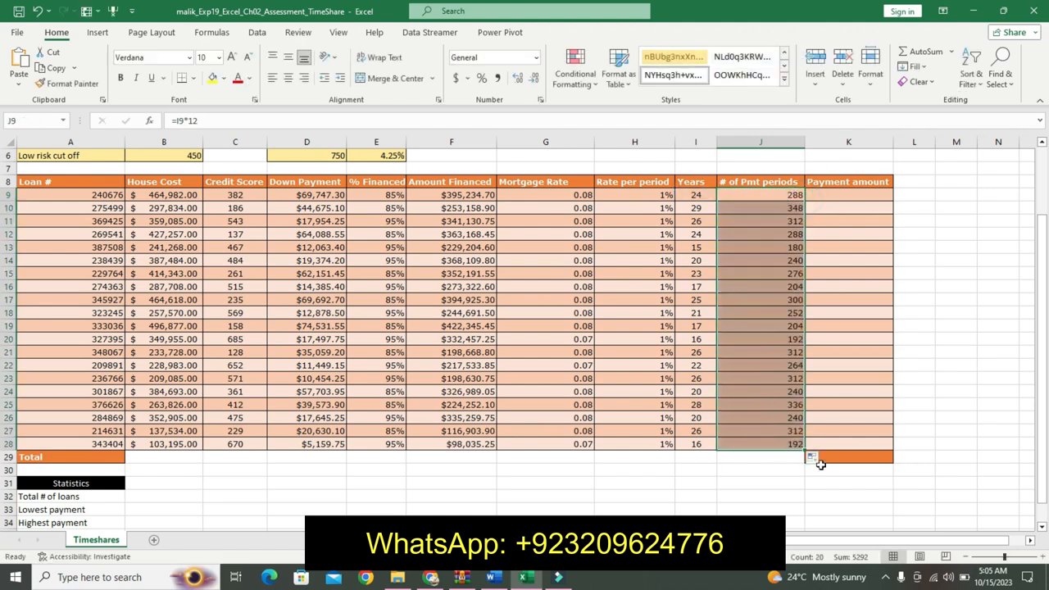
pyautogui.click(811, 458)
pyautogui.click(814, 501)
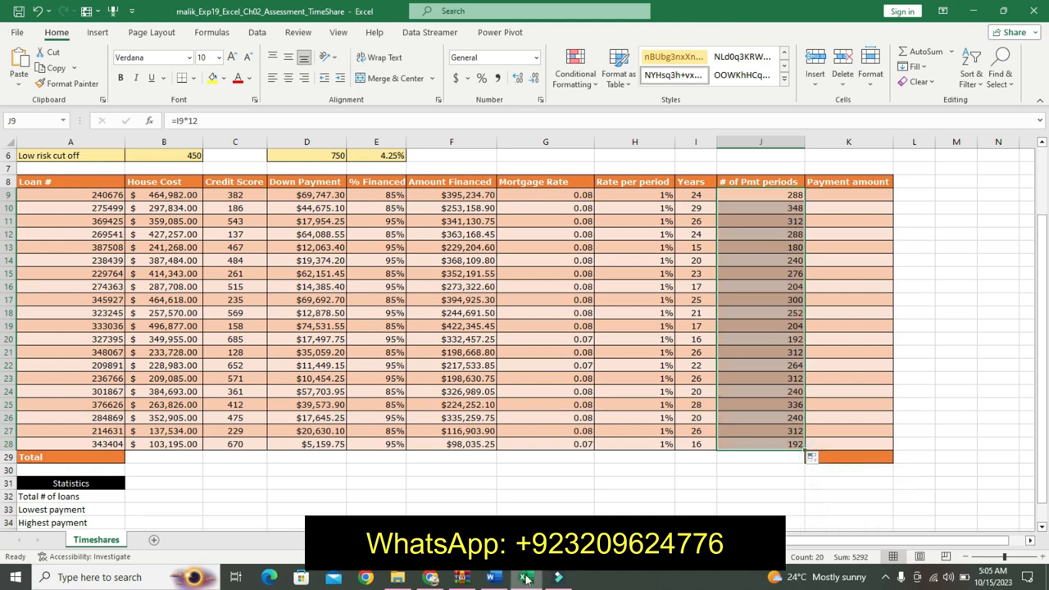
# Switch to the Word instructions and undo the formatting of instruction 9.
pyautogui.click(493, 577)
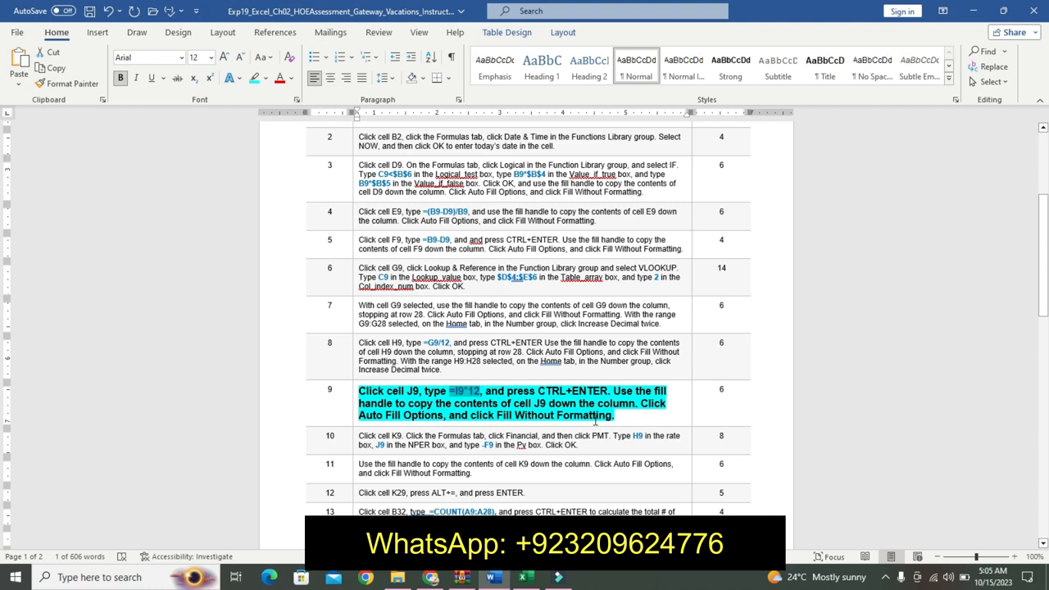
pyautogui.hotkey('ctrl', 'z')
pyautogui.hotkey('ctrl', 'z')
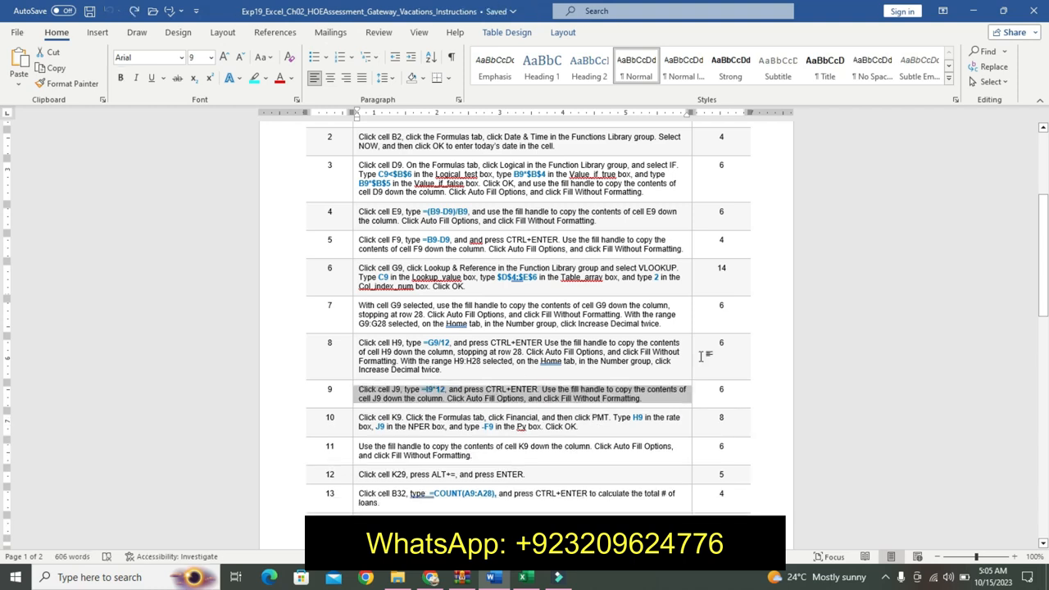
# Review the full list of instructions in Word and compare it with the loan table in Excel.
pyautogui.moveTo(1045, 300); pyautogui.dragTo(1045, 402)
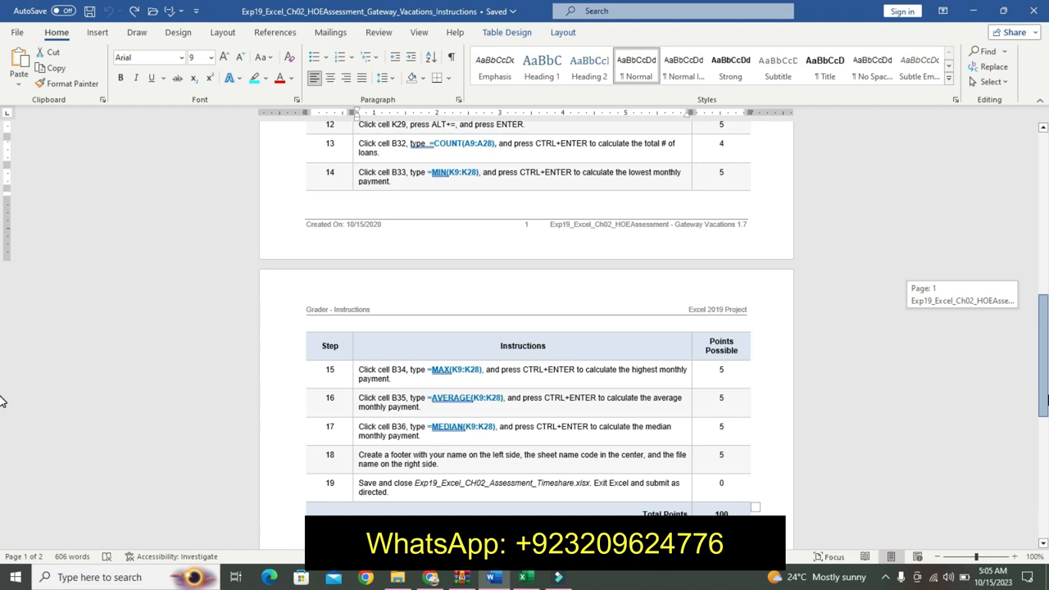
pyautogui.moveTo(1045, 399); pyautogui.dragTo(1045, 291)
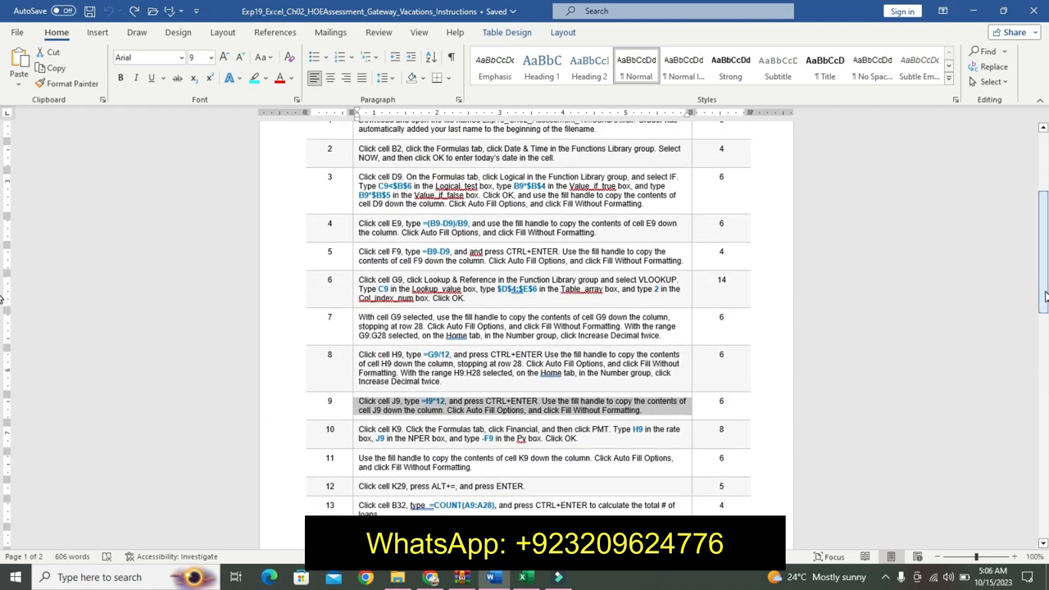
pyautogui.click(882, 333)
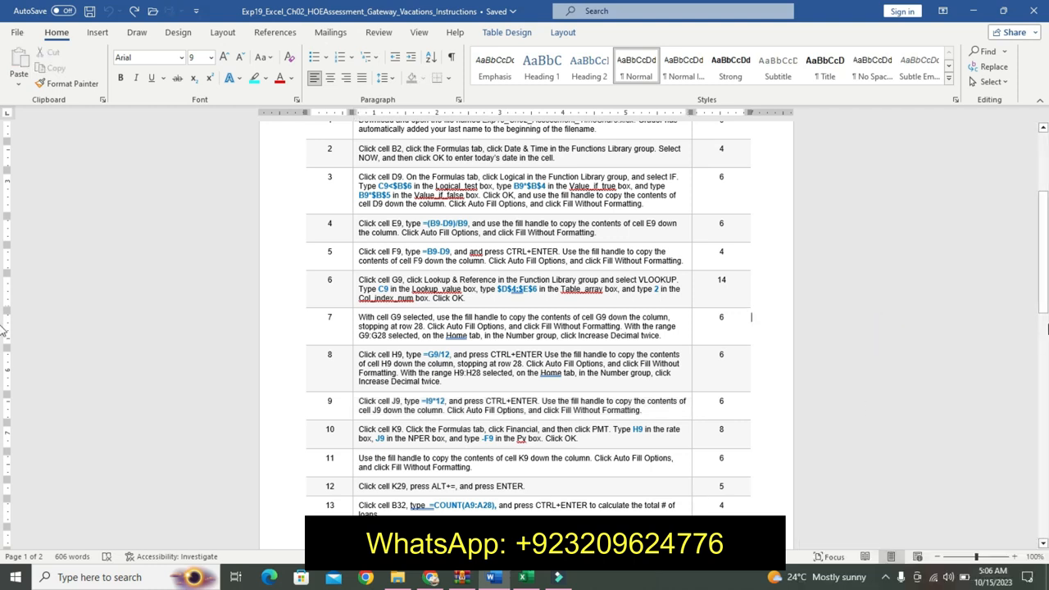
pyautogui.moveTo(1045, 256); pyautogui.dragTo(1044, 150)
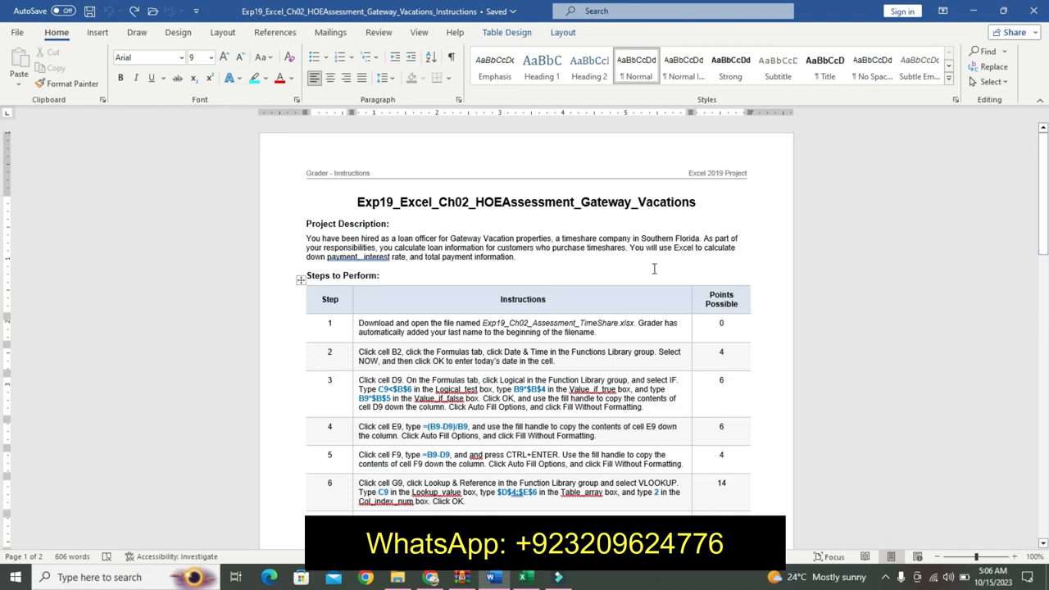
pyautogui.click(524, 577)
pyautogui.click(634, 271)
pyautogui.moveTo(1042, 392); pyautogui.dragTo(1042, 365)
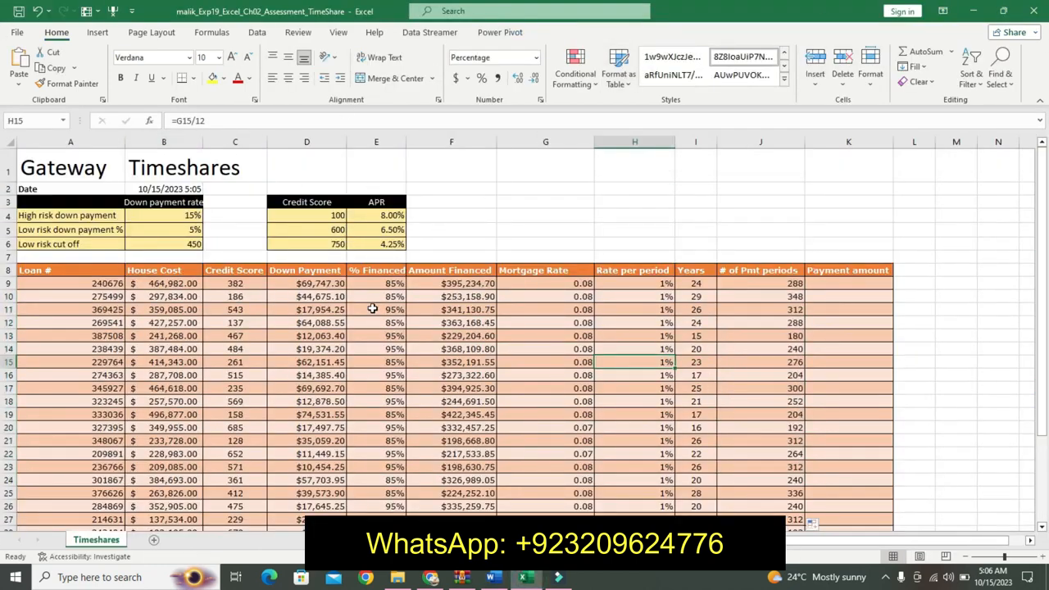
pyautogui.click(492, 578)
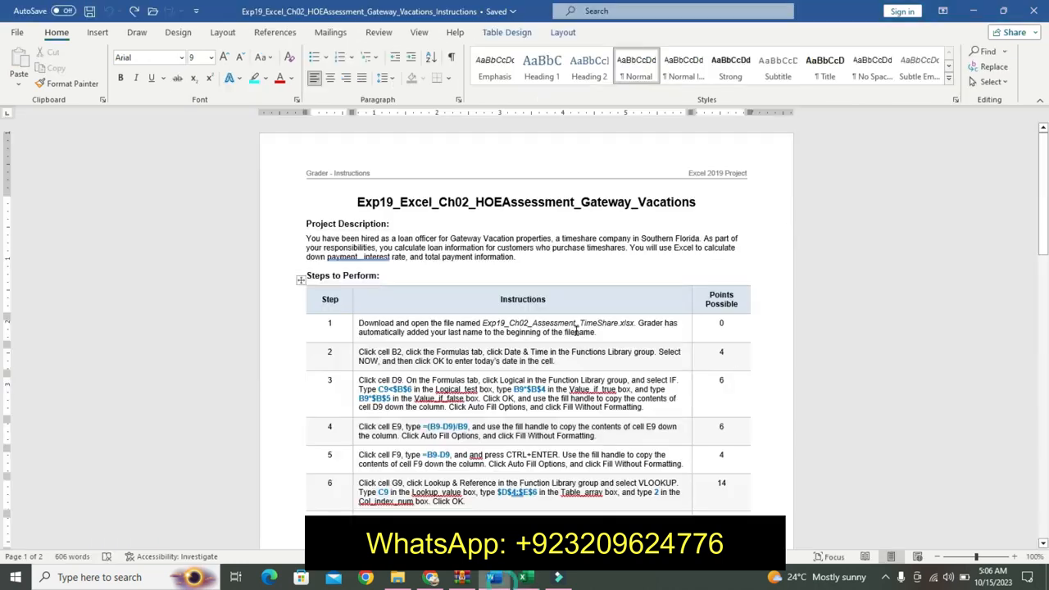